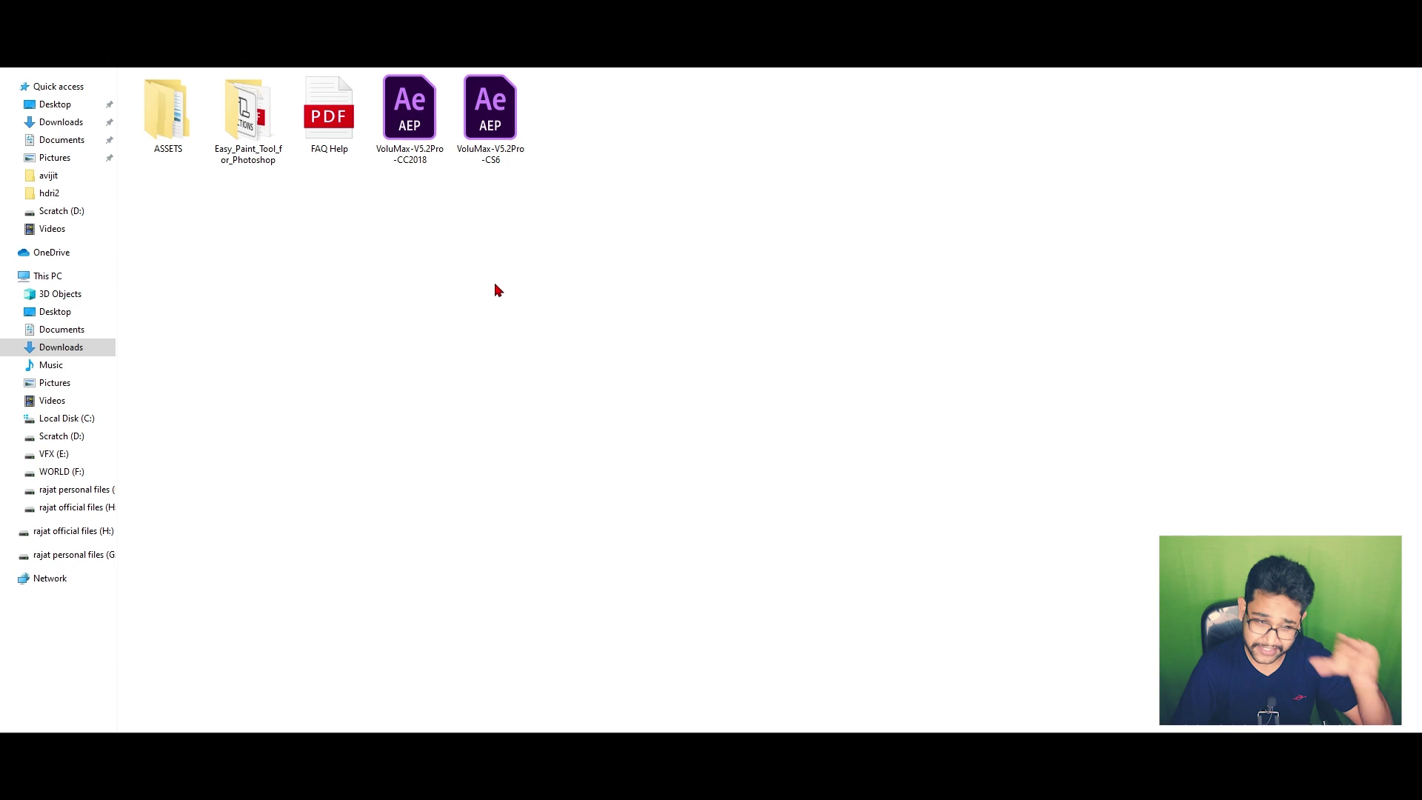
pyautogui.moveTo(163, 183); pyautogui.dragTo(772, 111)
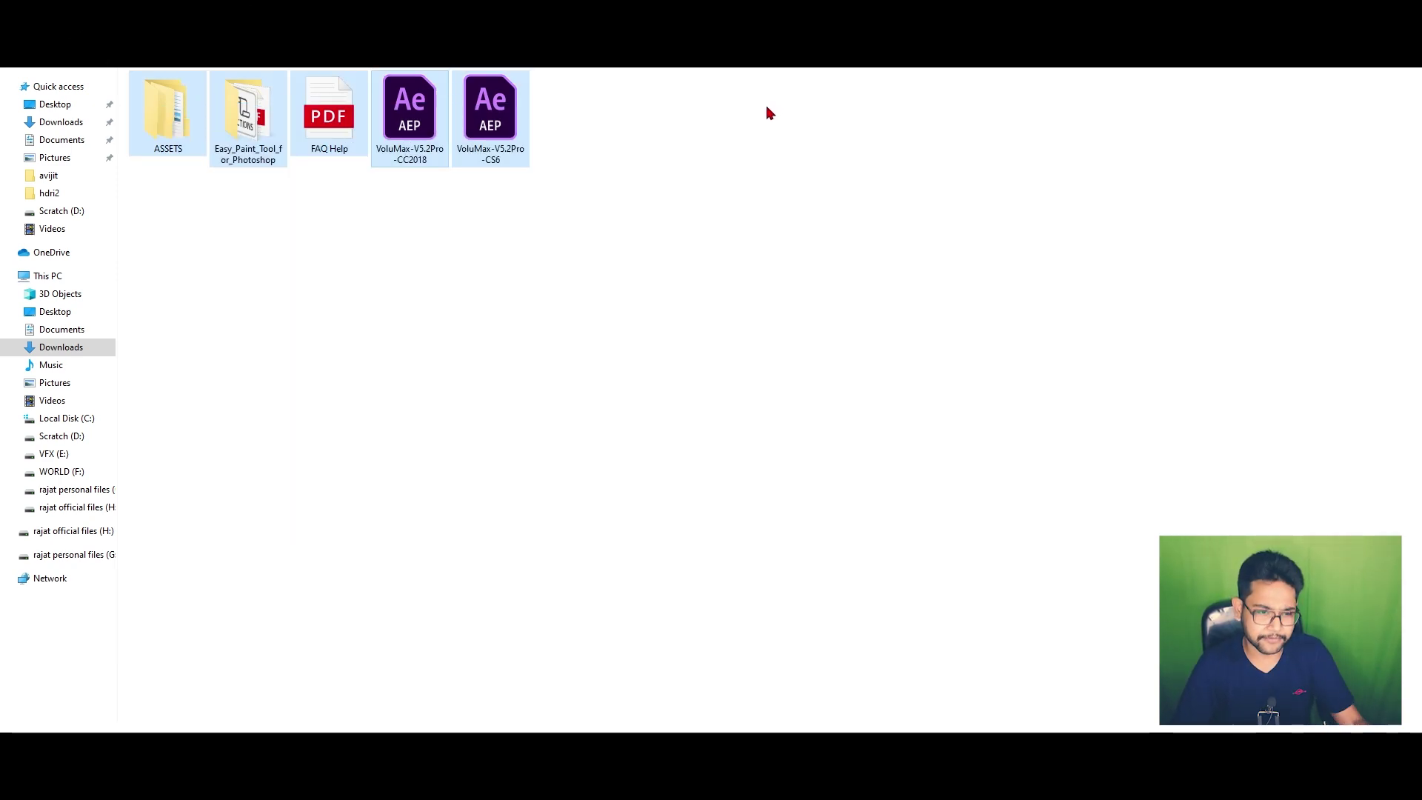
pyautogui.click(275, 294)
pyautogui.moveTo(158, 191); pyautogui.dragTo(194, 151)
pyautogui.moveTo(248, 196); pyautogui.dragTo(482, 149)
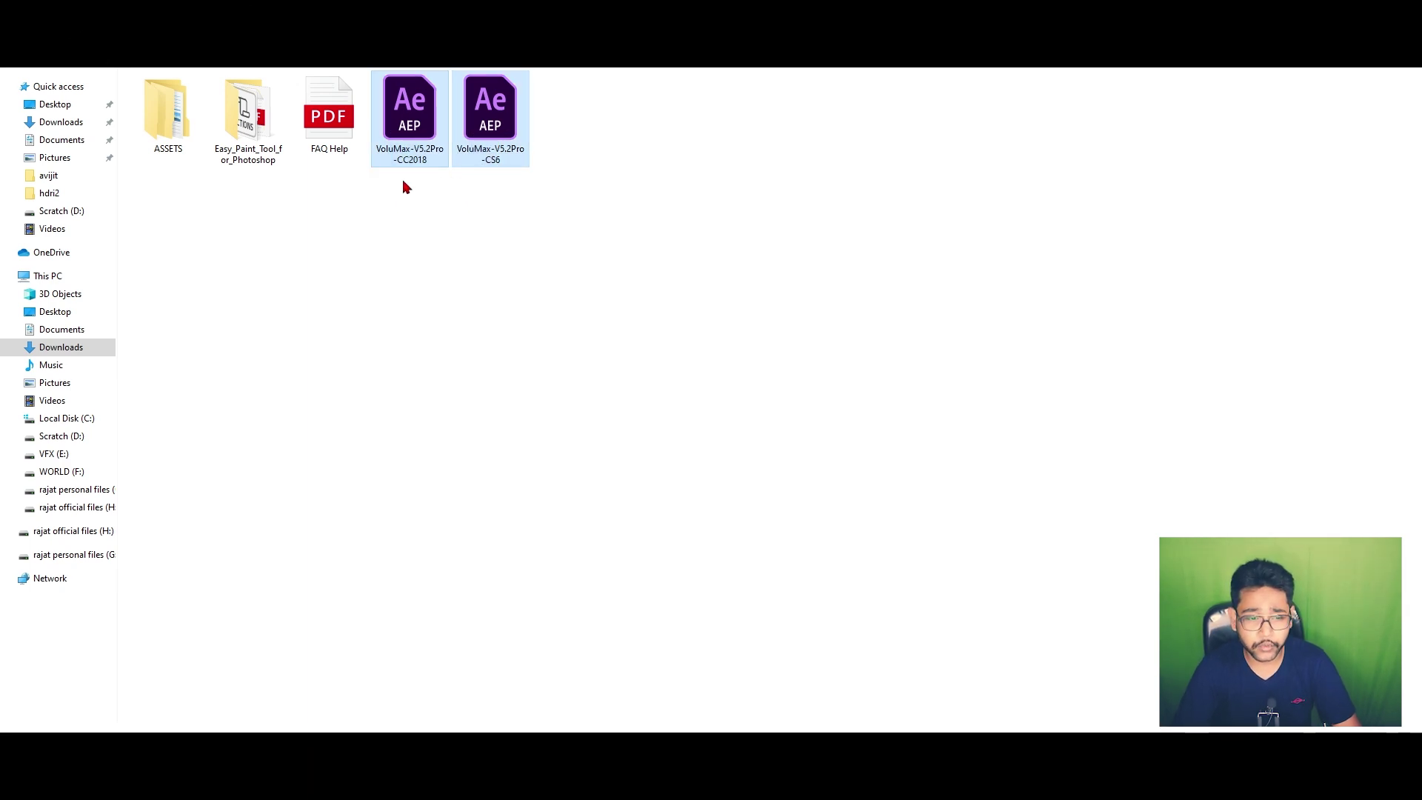
pyautogui.click(492, 225)
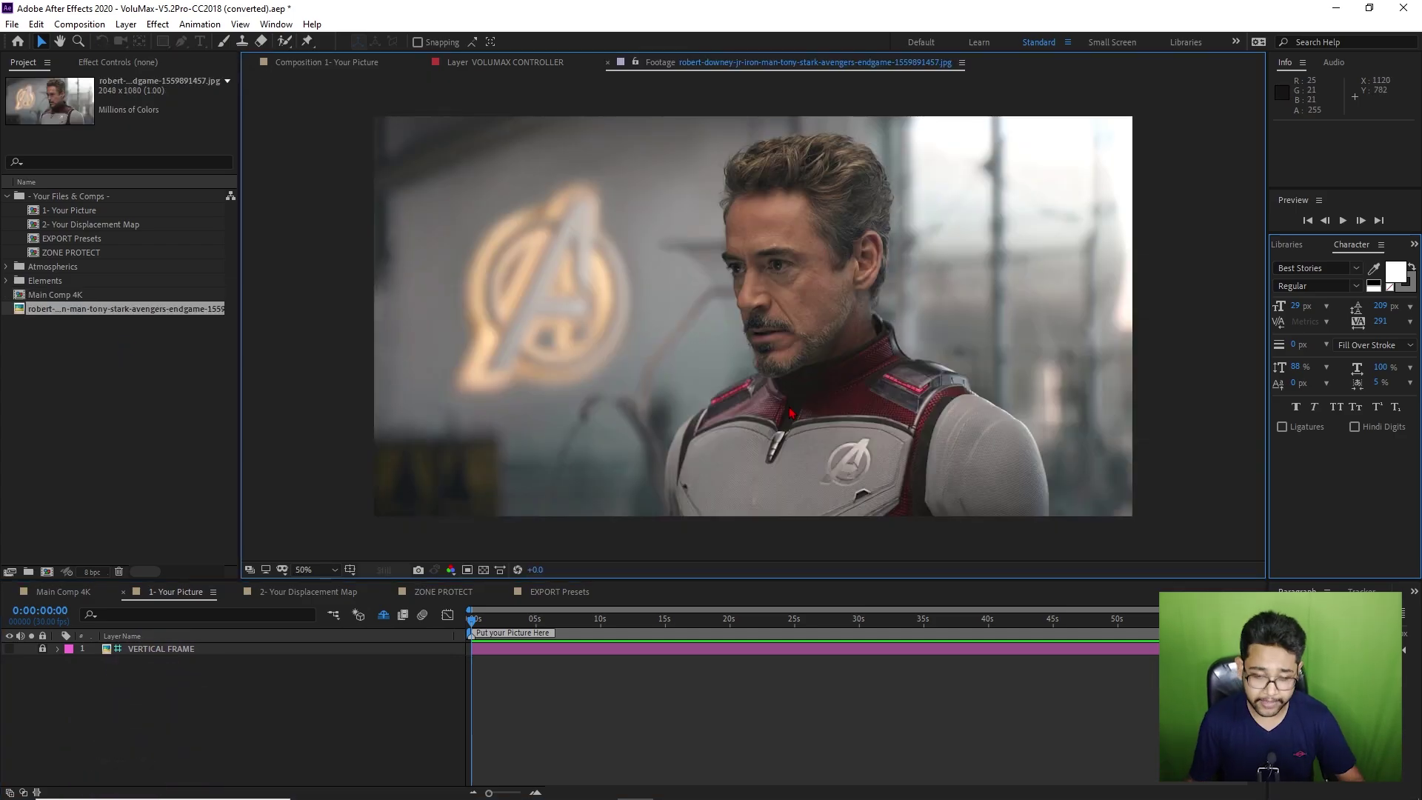
# Add the imported Tony Stark photo to the 1- Your Picture composition and scale it with Fit to Comp.
pyautogui.click(346, 72)
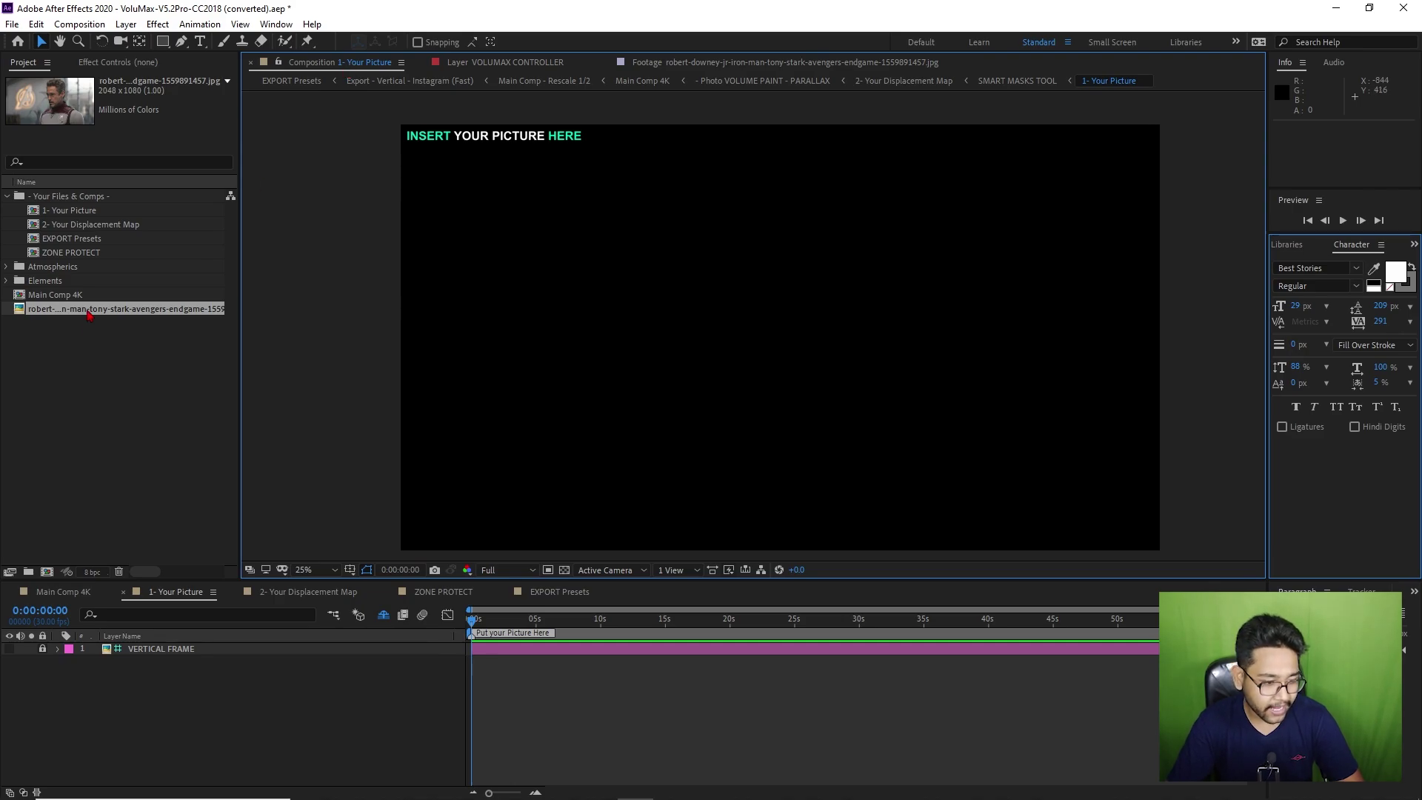
pyautogui.moveTo(87, 315); pyautogui.dragTo(202, 689)
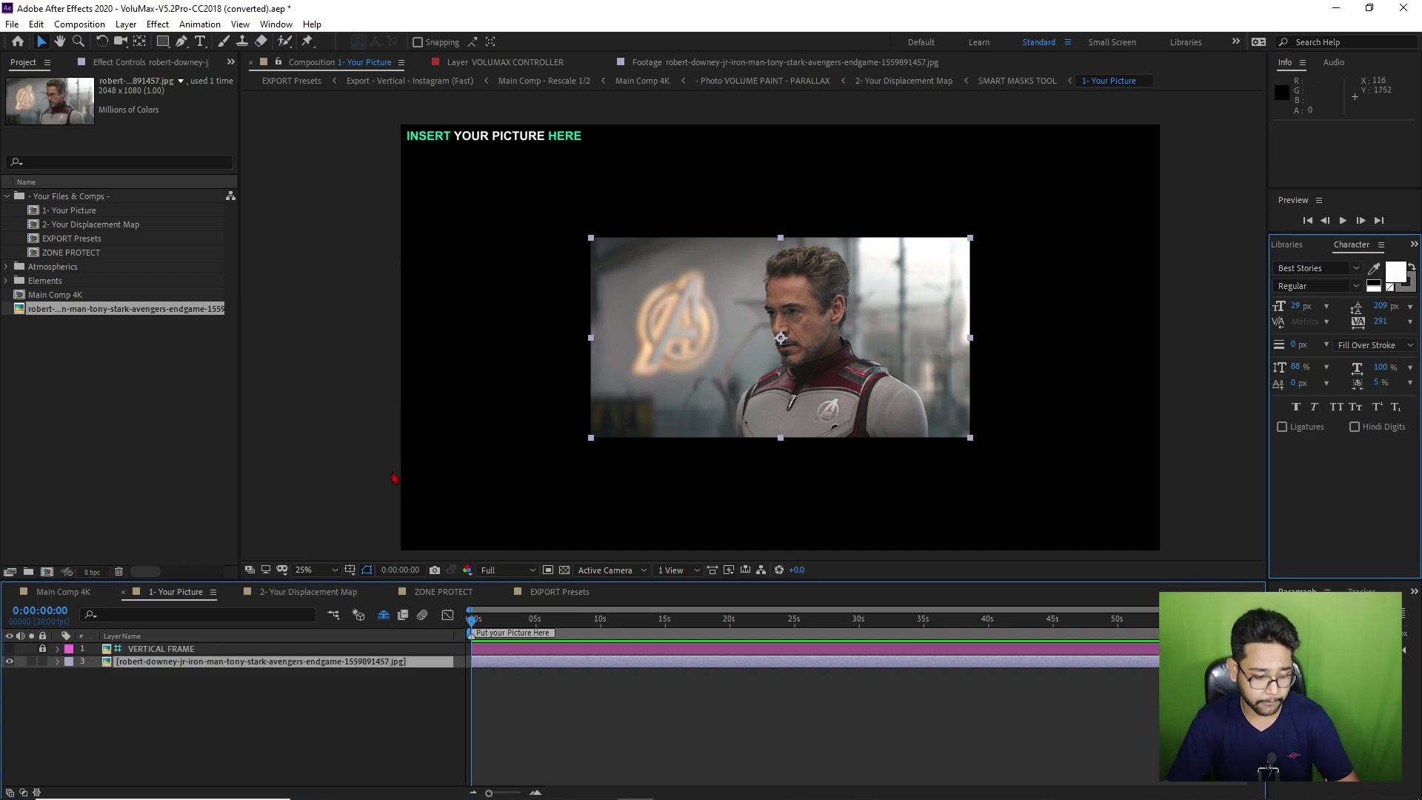
pyautogui.rightClick(183, 662)
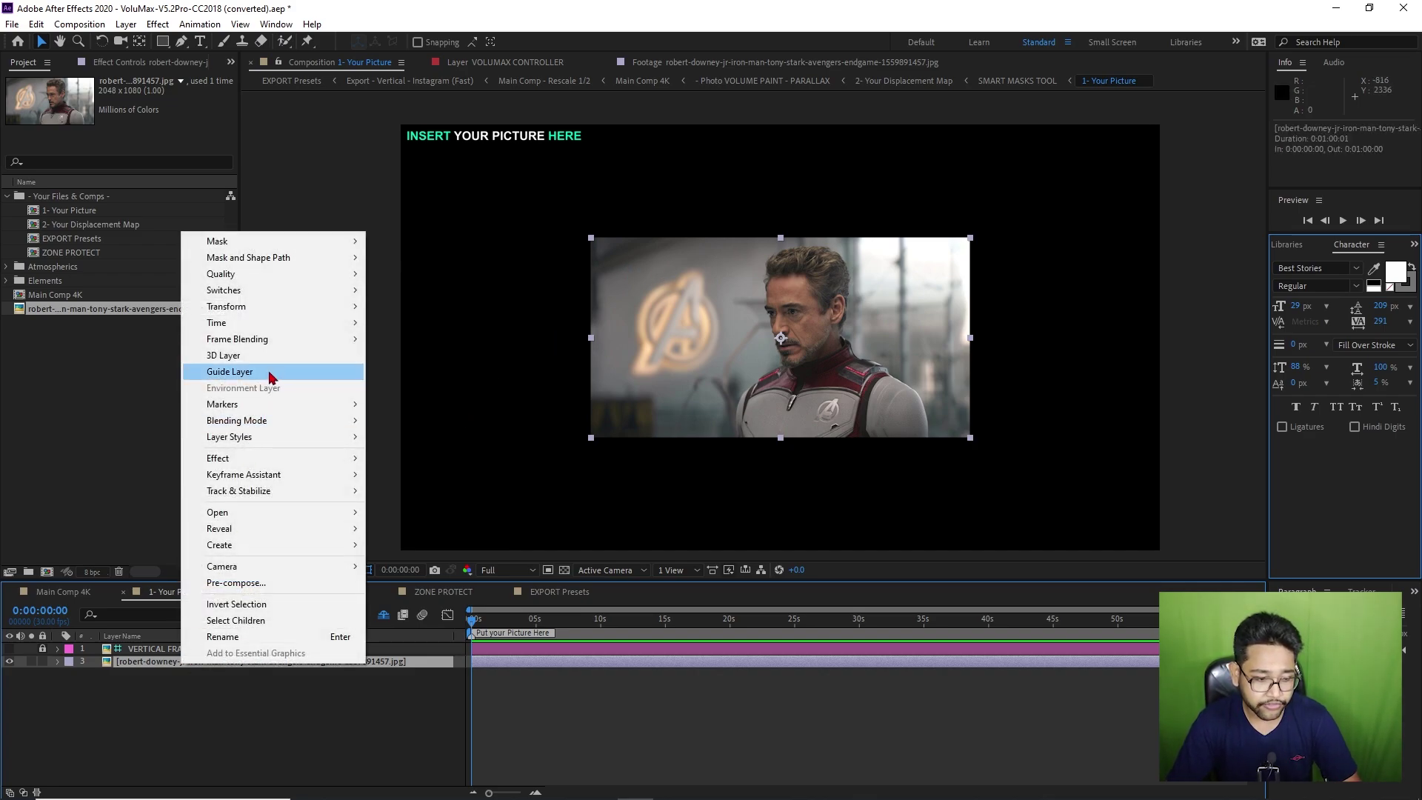
pyautogui.moveTo(291, 307)
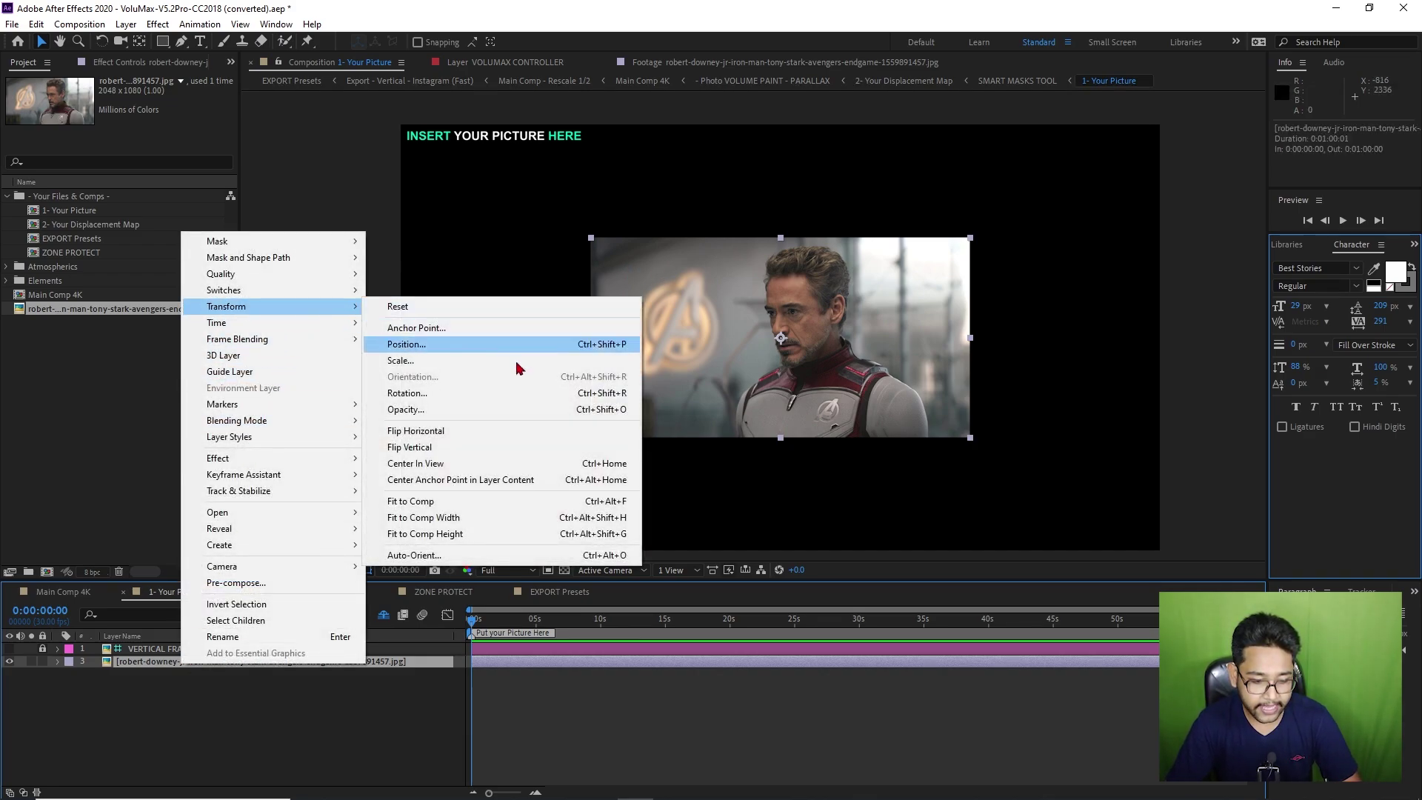
pyautogui.click(457, 502)
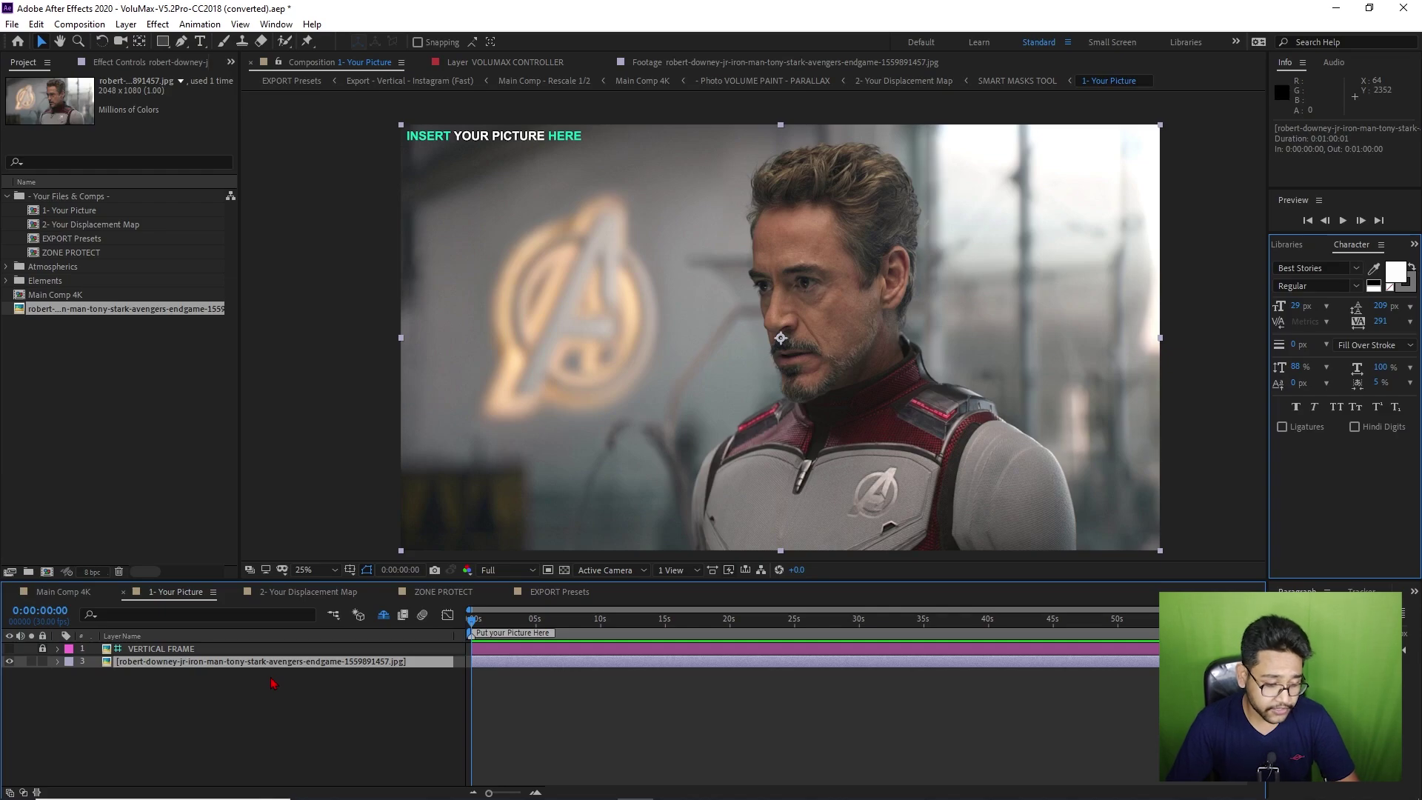
# In the 2- Your Displacement Map composition, make the 3D PORTRAIT TOOL layer visible and open it for editing.
pyautogui.click(283, 595)
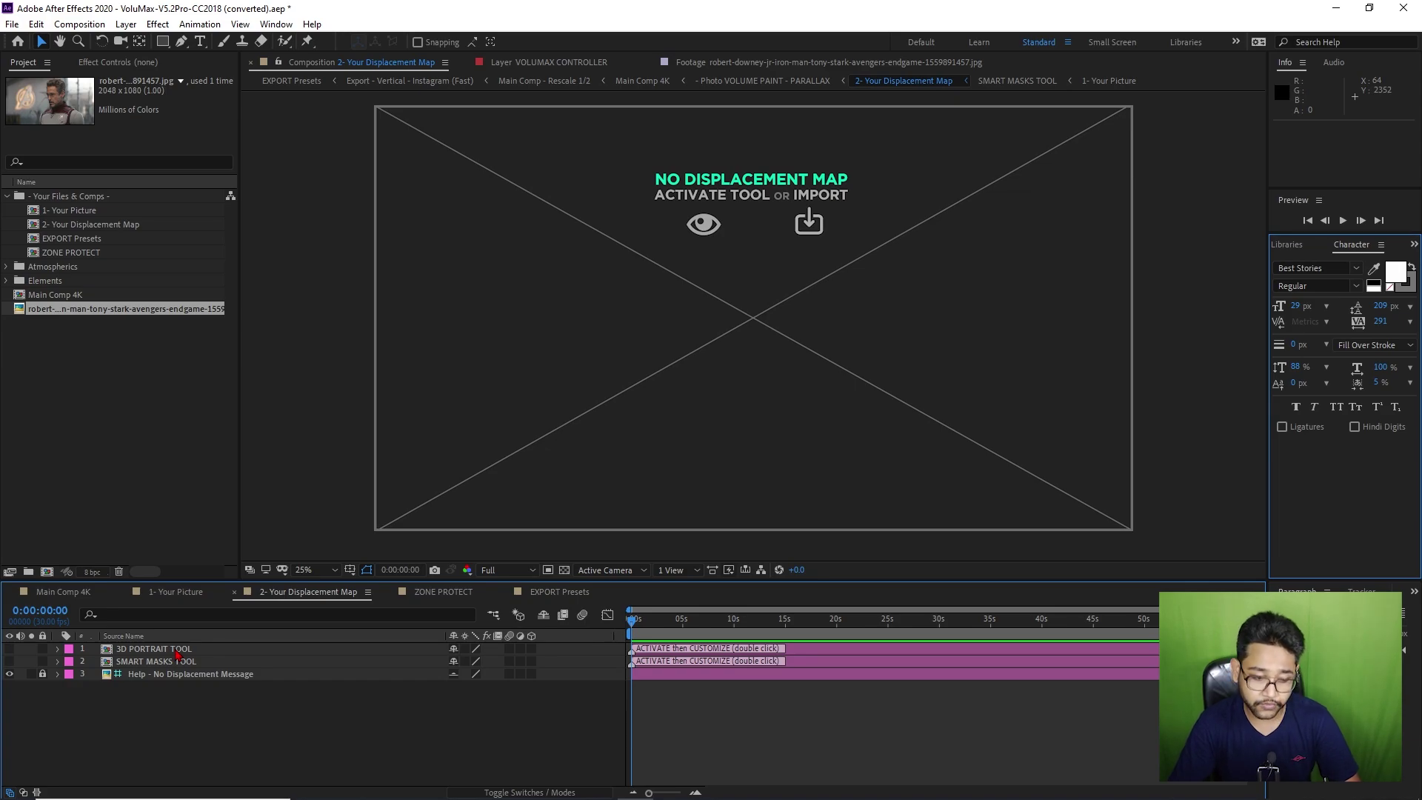
pyautogui.click(178, 652)
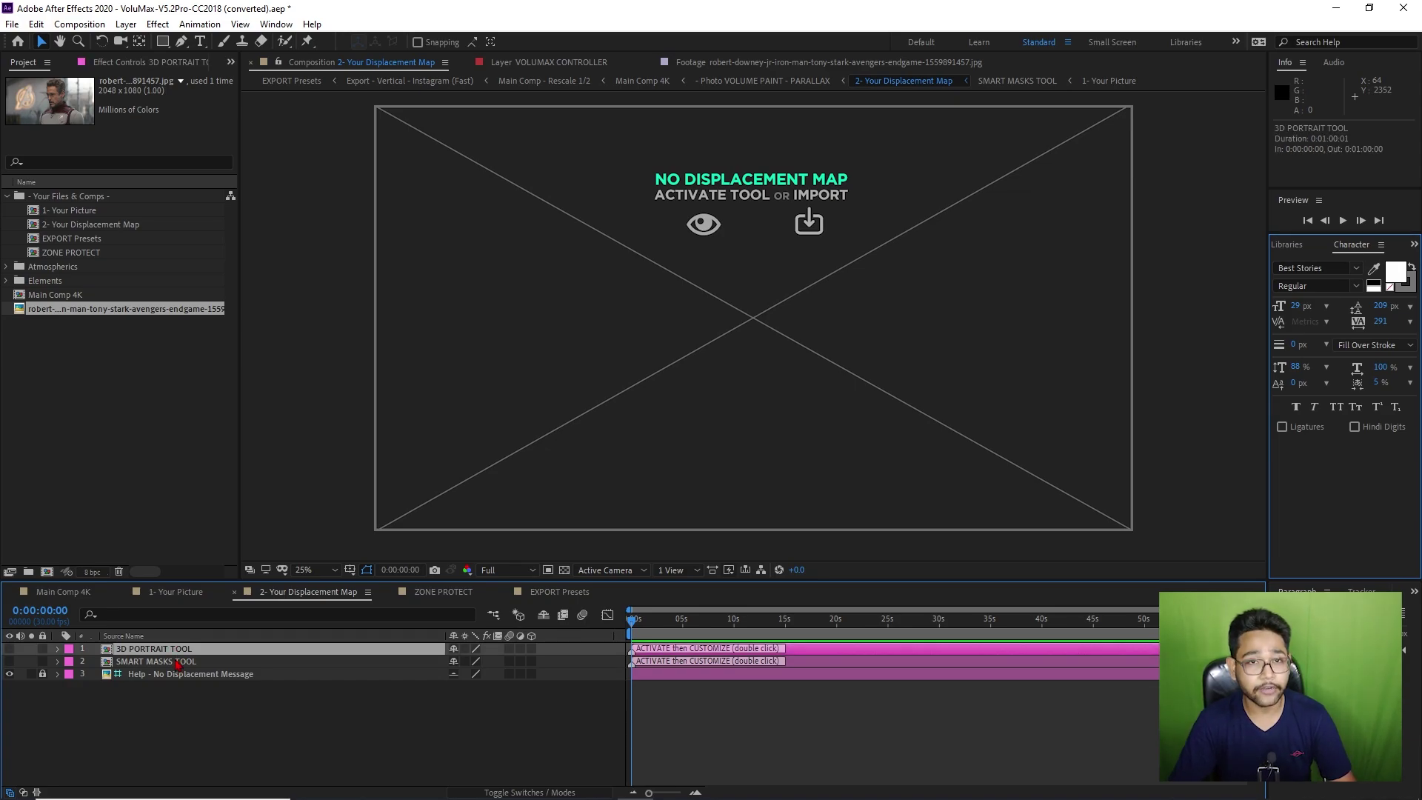
pyautogui.click(178, 665)
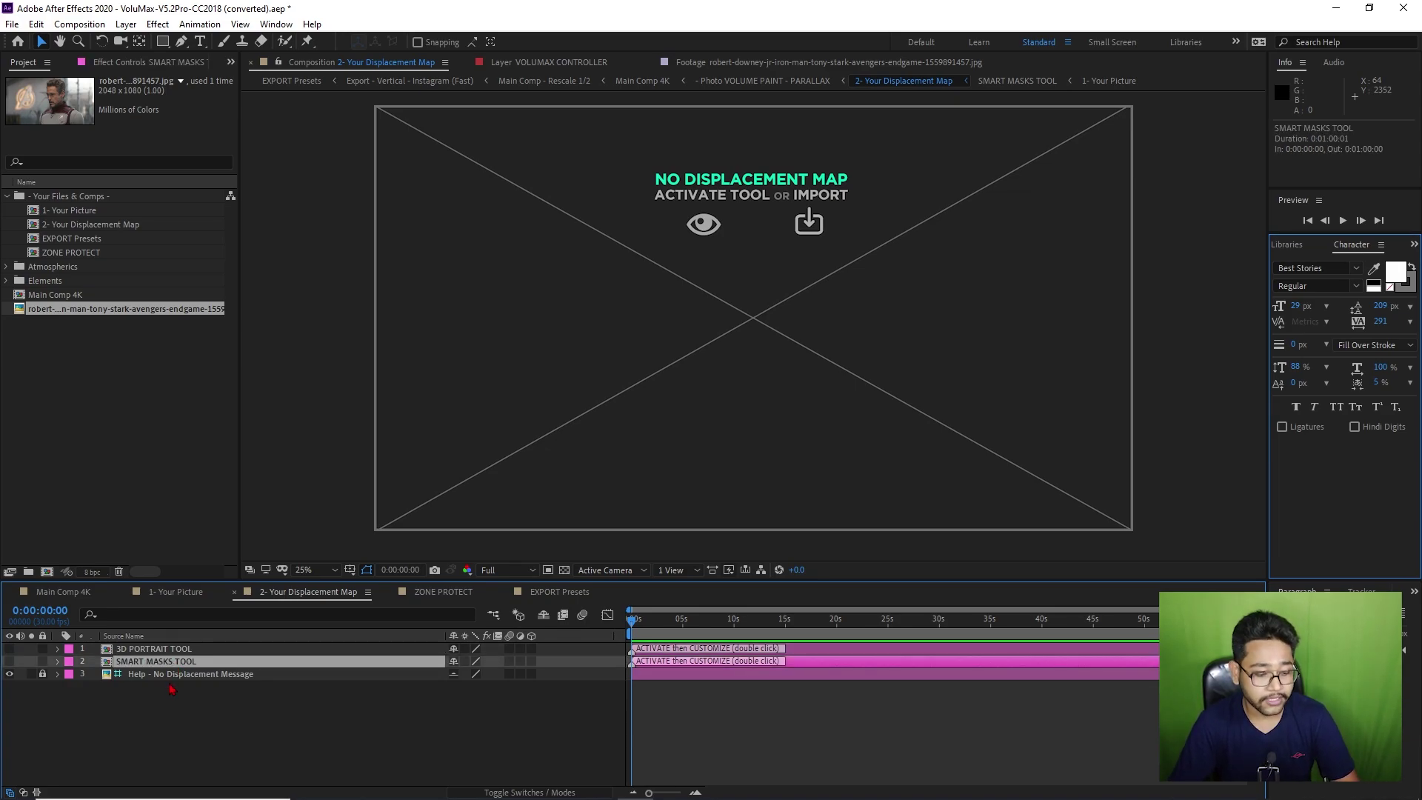
pyautogui.click(170, 688)
pyautogui.click(194, 653)
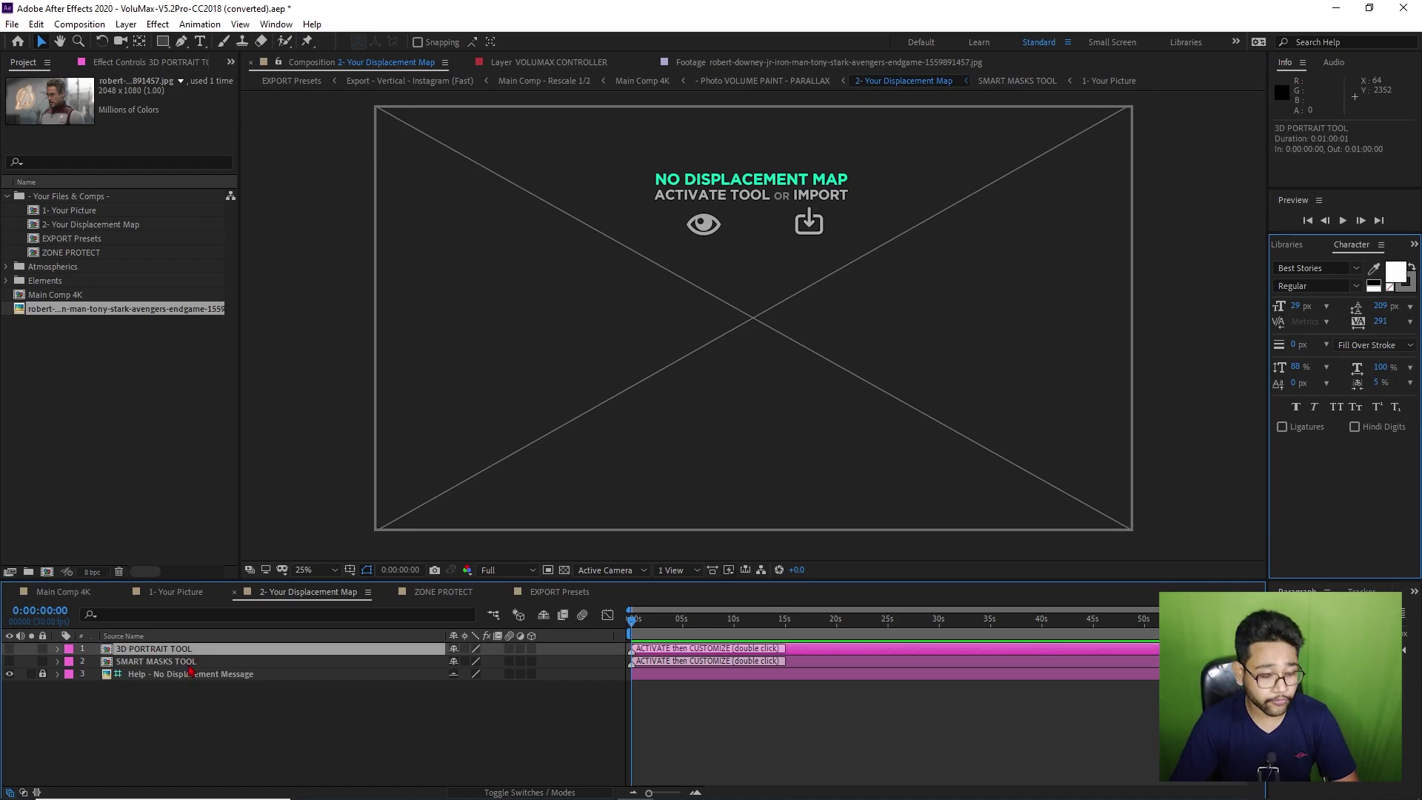
pyautogui.click(191, 664)
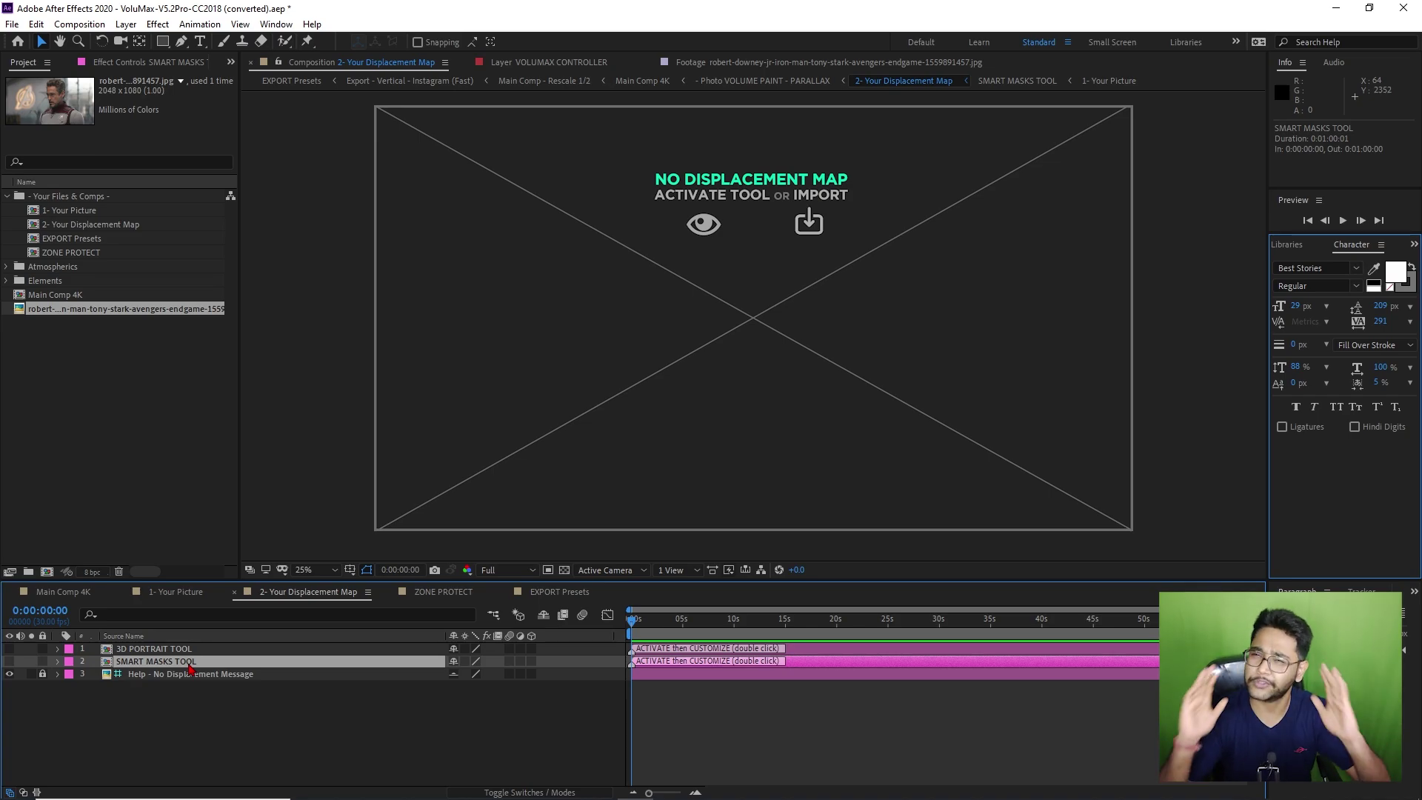
pyautogui.click(185, 649)
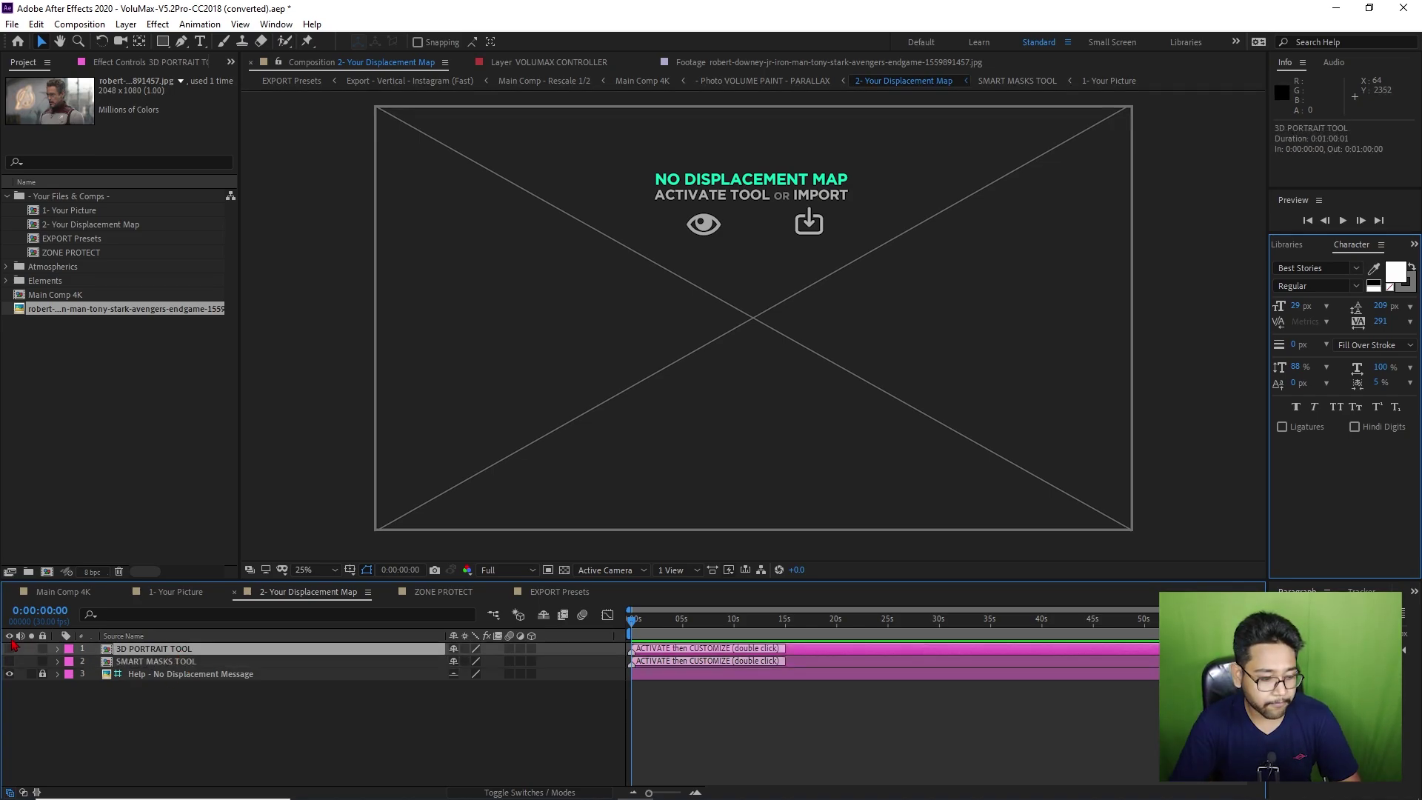
pyautogui.click(9, 649)
pyautogui.doubleClick(122, 650)
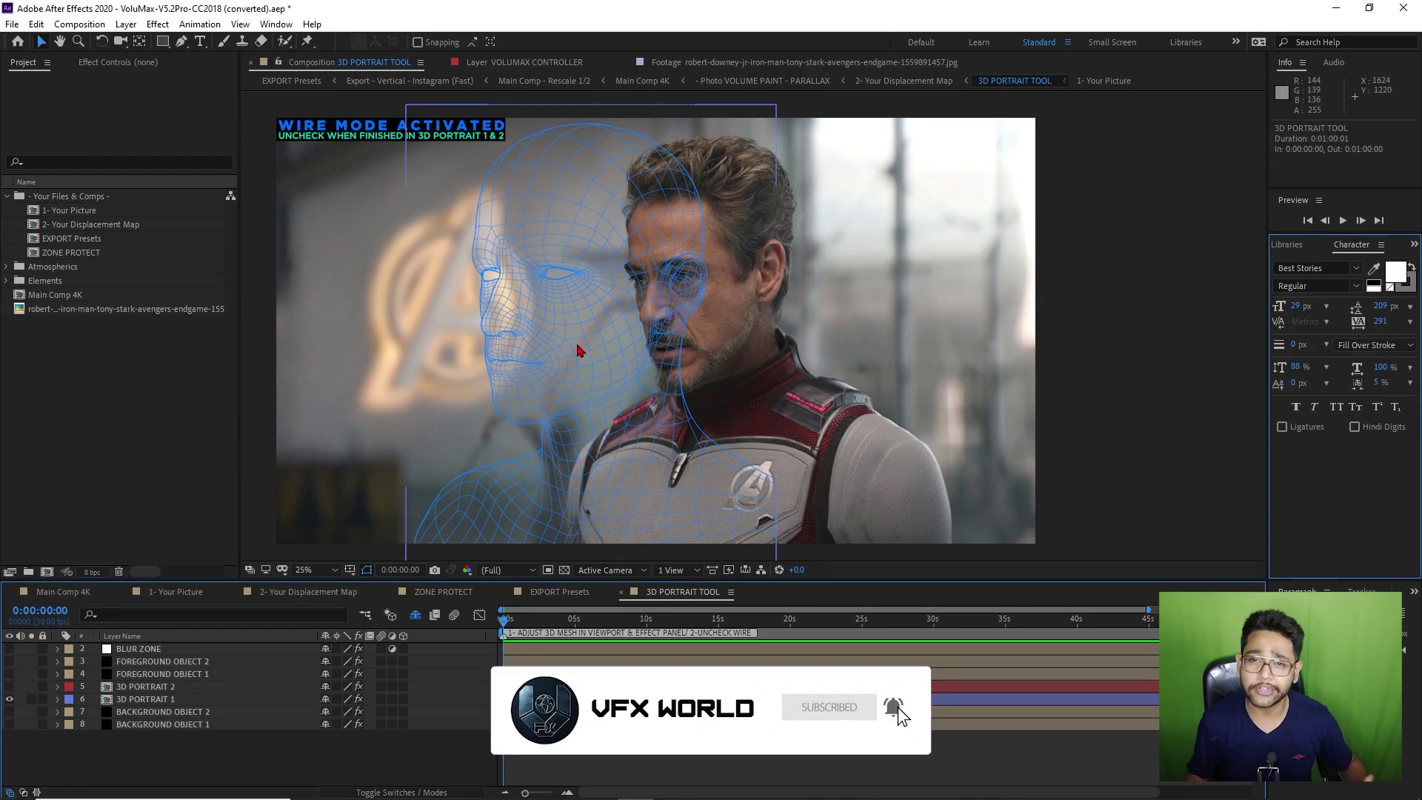
# Move the 3D PORTRAIT 1 wireframe head over the man's face in the photo.
pyautogui.moveTo(495, 355); pyautogui.dragTo(677, 320)
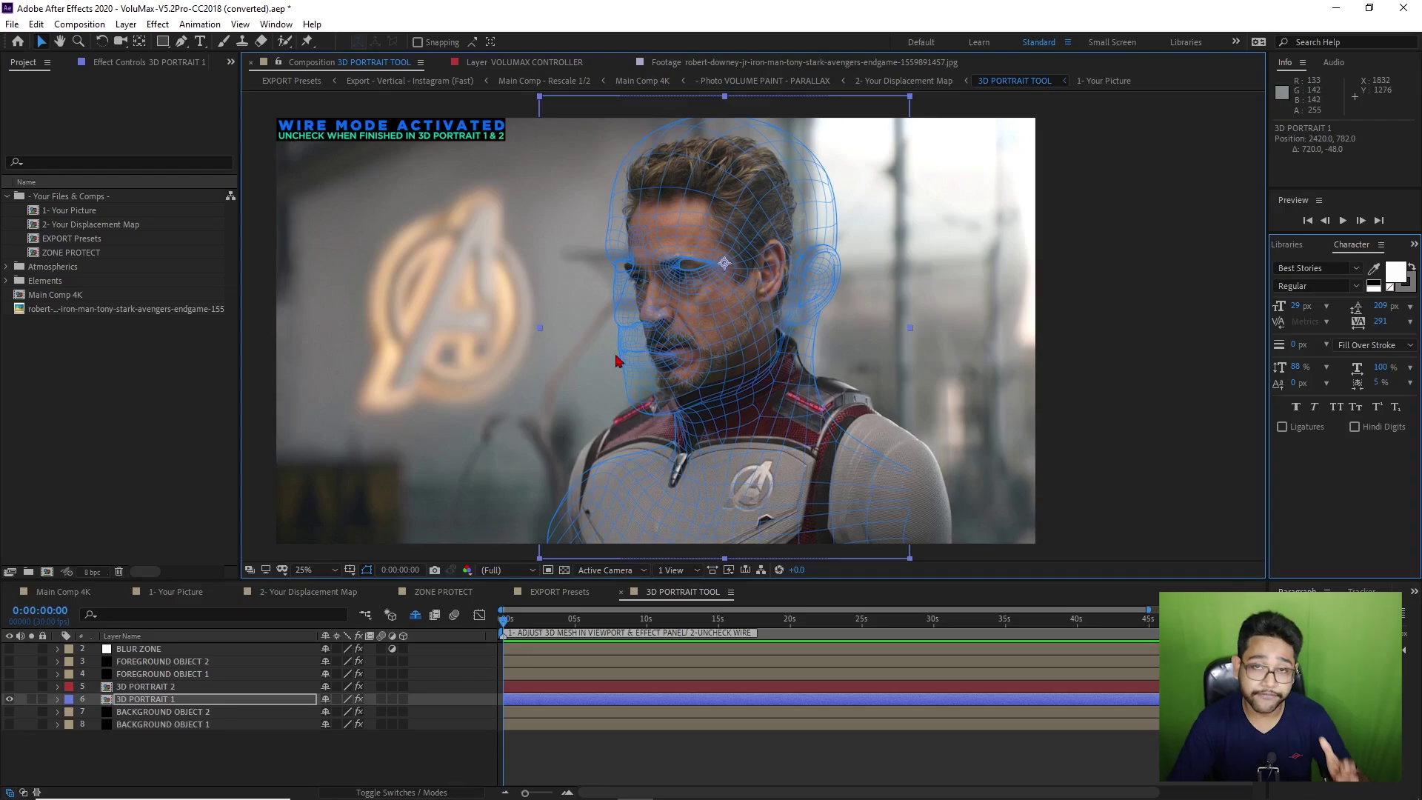
pyautogui.moveTo(670, 339); pyautogui.dragTo(698, 340)
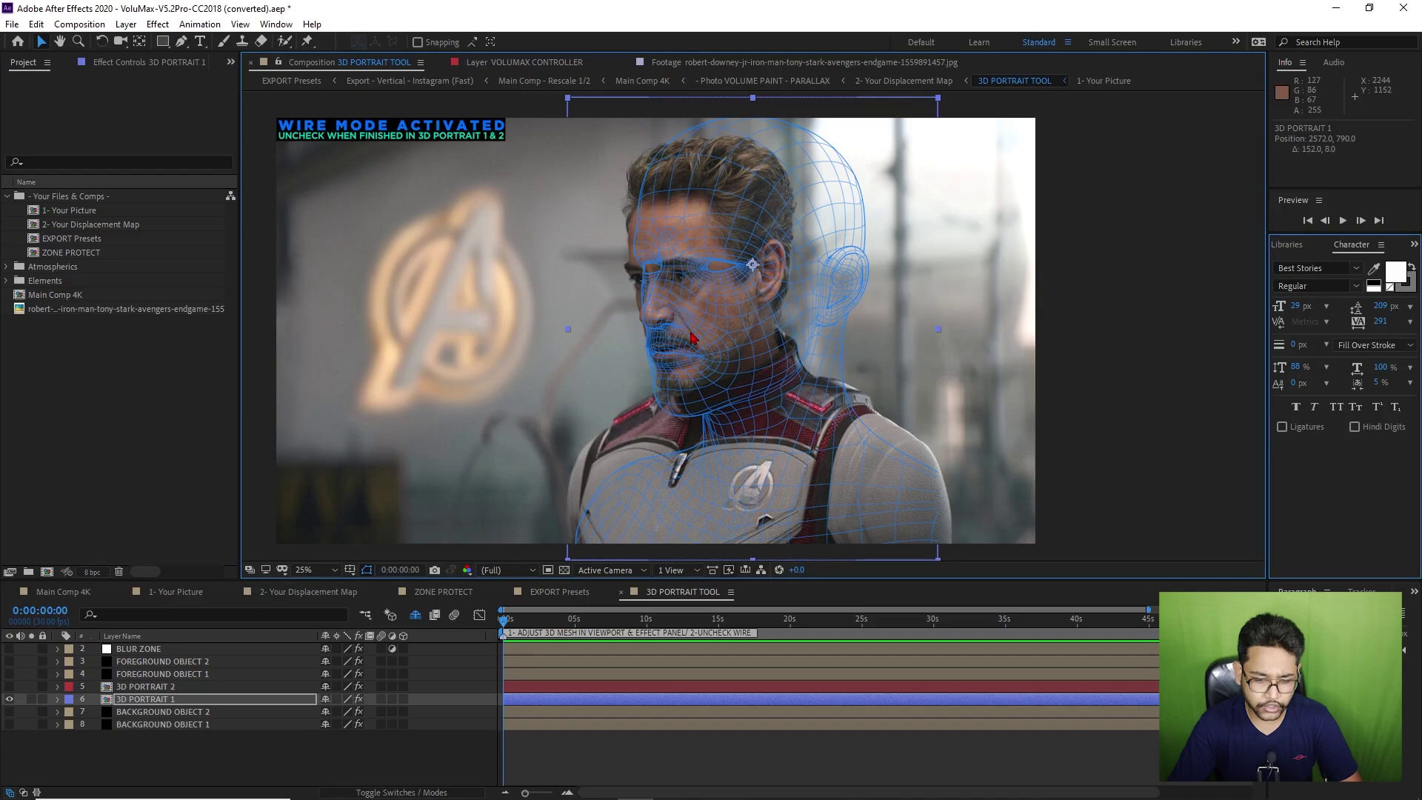
pyautogui.press('.')
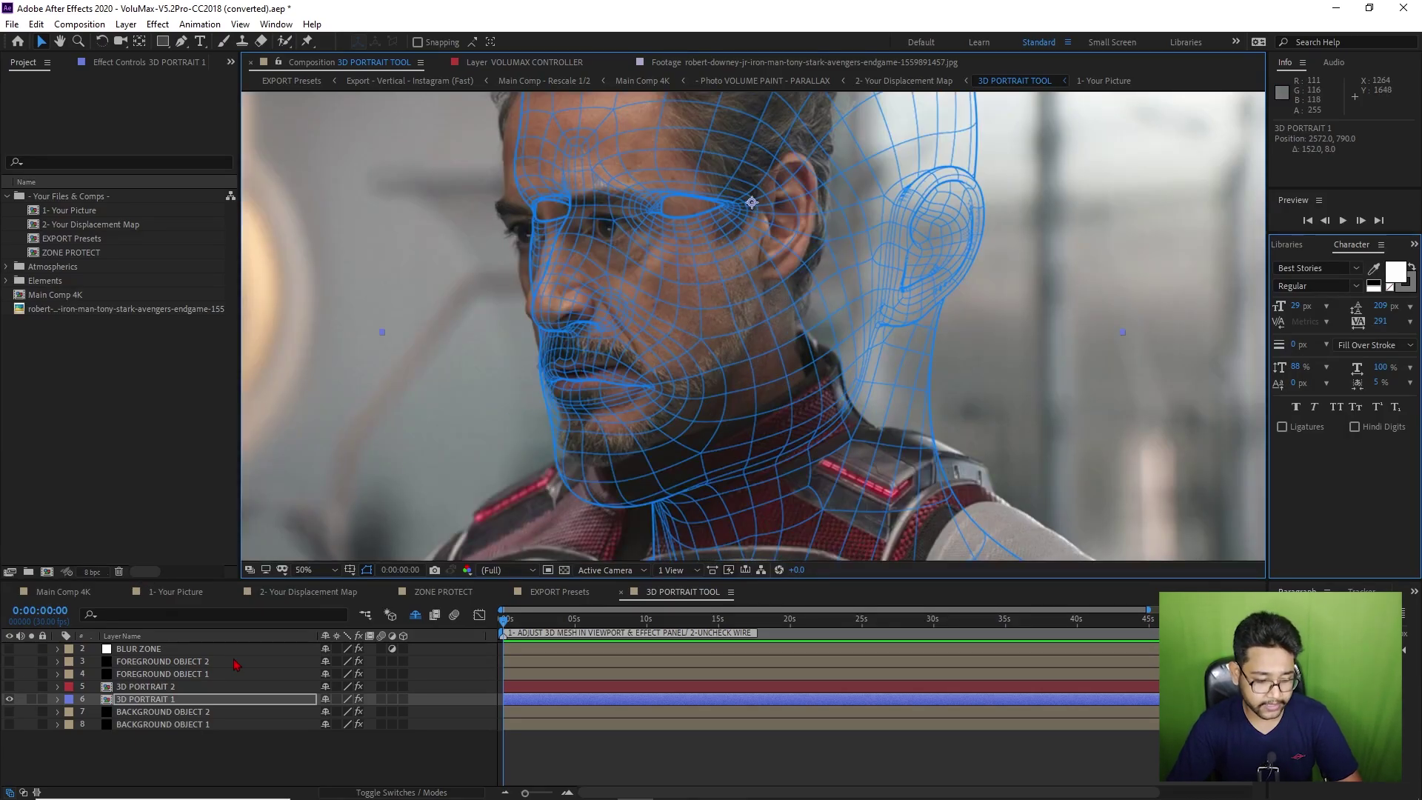
# Scale the 3D PORTRAIT 1 layer to 158% and realign its wireframe with the face.
pyautogui.click(190, 699)
pyautogui.press('s')
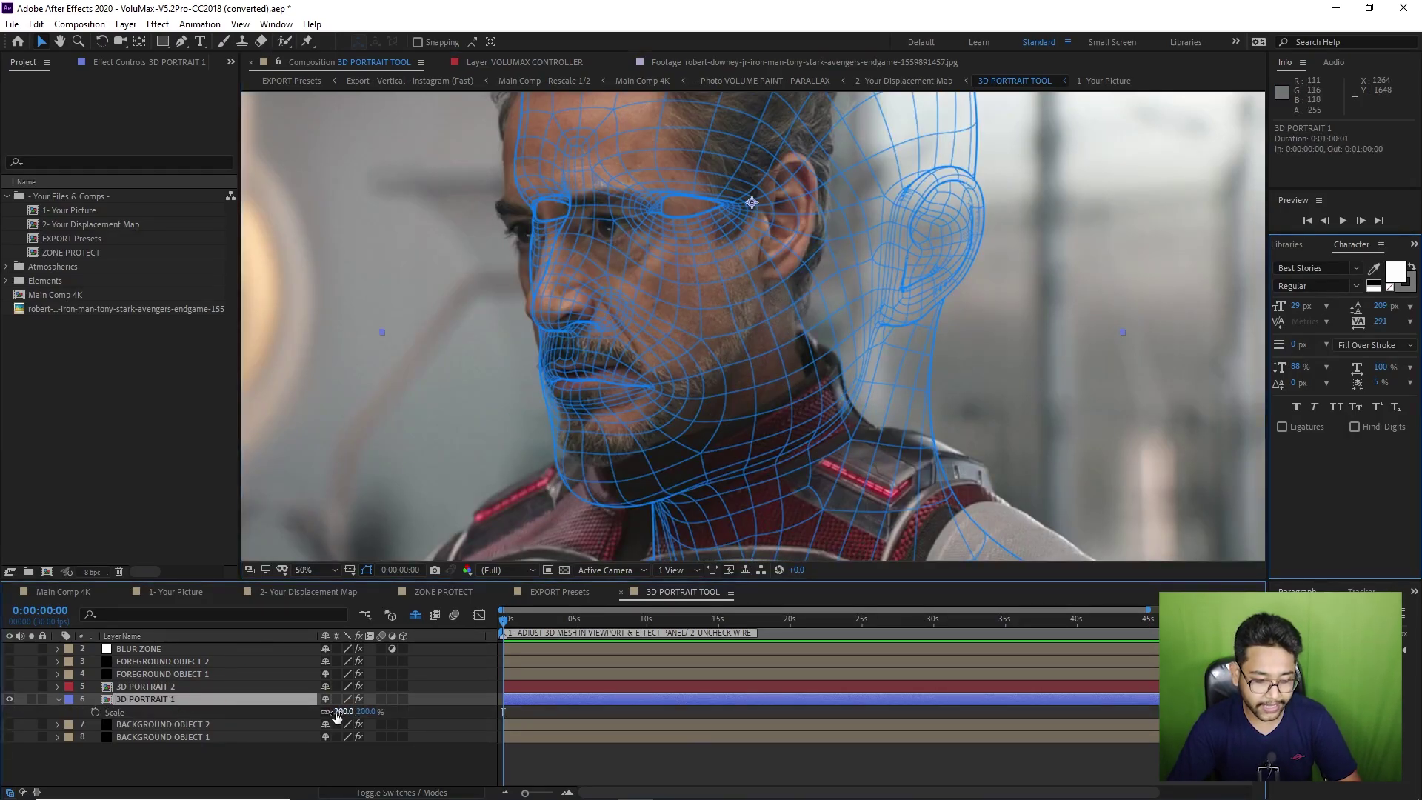
pyautogui.moveTo(349, 713); pyautogui.dragTo(319, 713)
pyautogui.moveTo(649, 291); pyautogui.dragTo(598, 309)
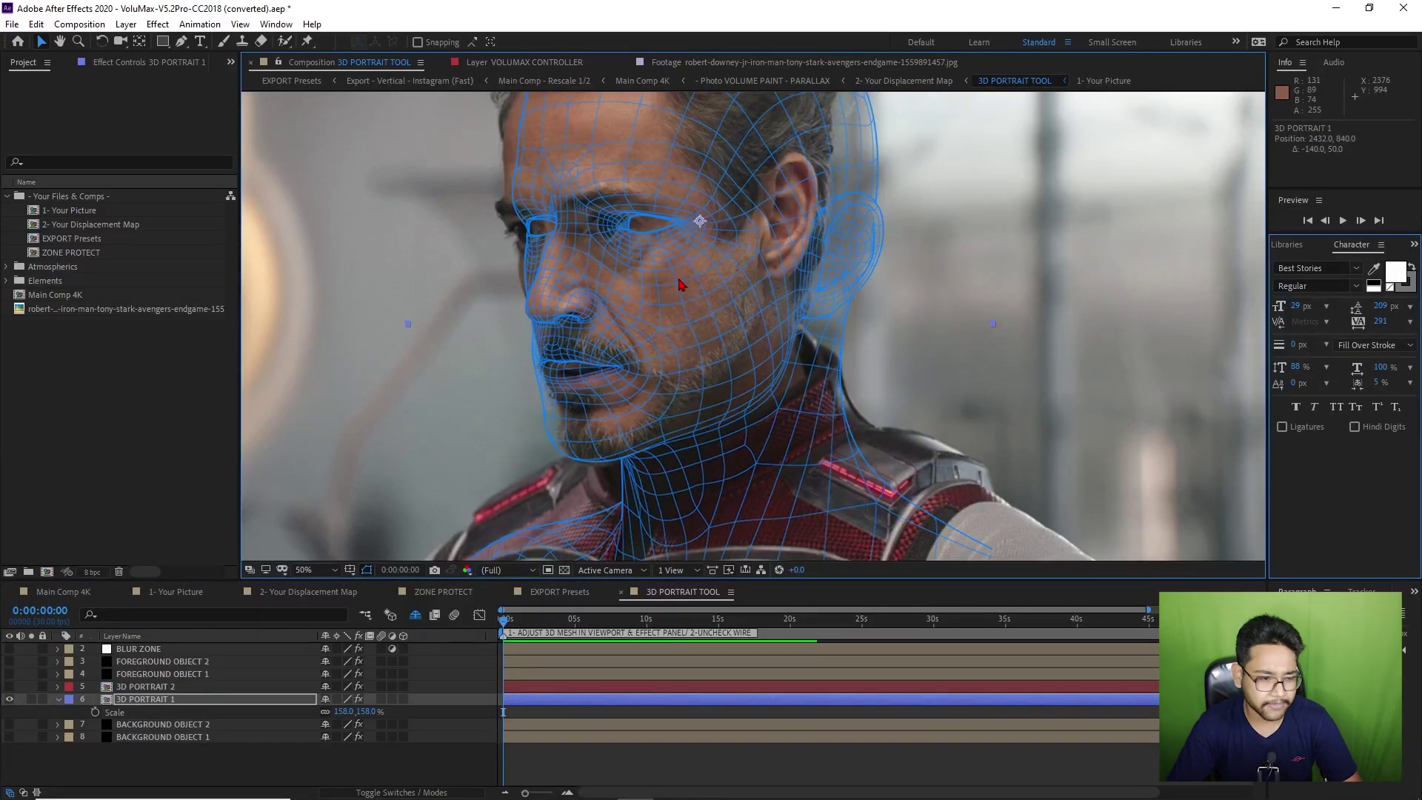
# Set the Select 3D Angle slider of 3D PORTRAIT 1 to about 55.07.
pyautogui.click(137, 63)
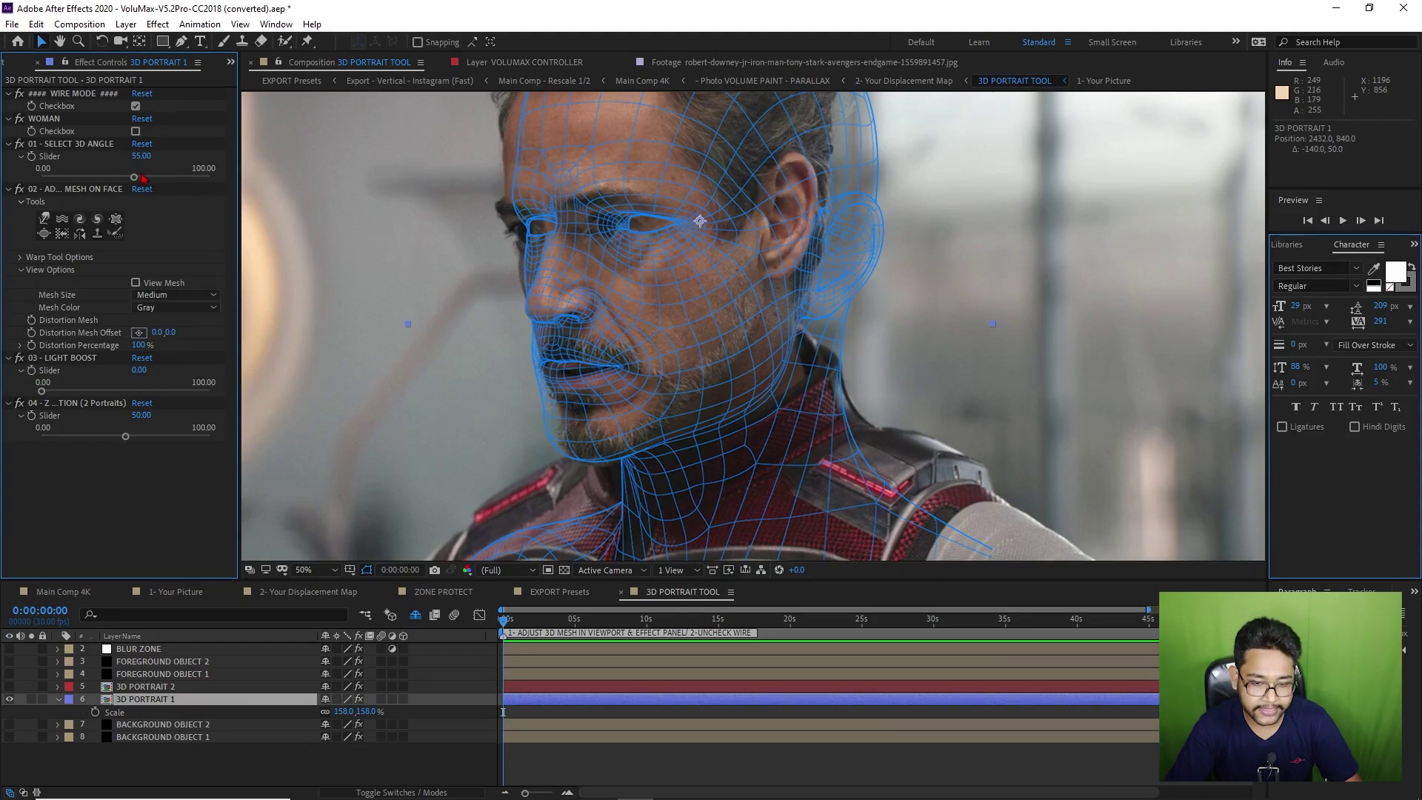
pyautogui.moveTo(131, 178)
pyautogui.mouseDown()
pyautogui.moveTo(118, 179)
pyautogui.moveTo(145, 183)
pyautogui.mouseUp()
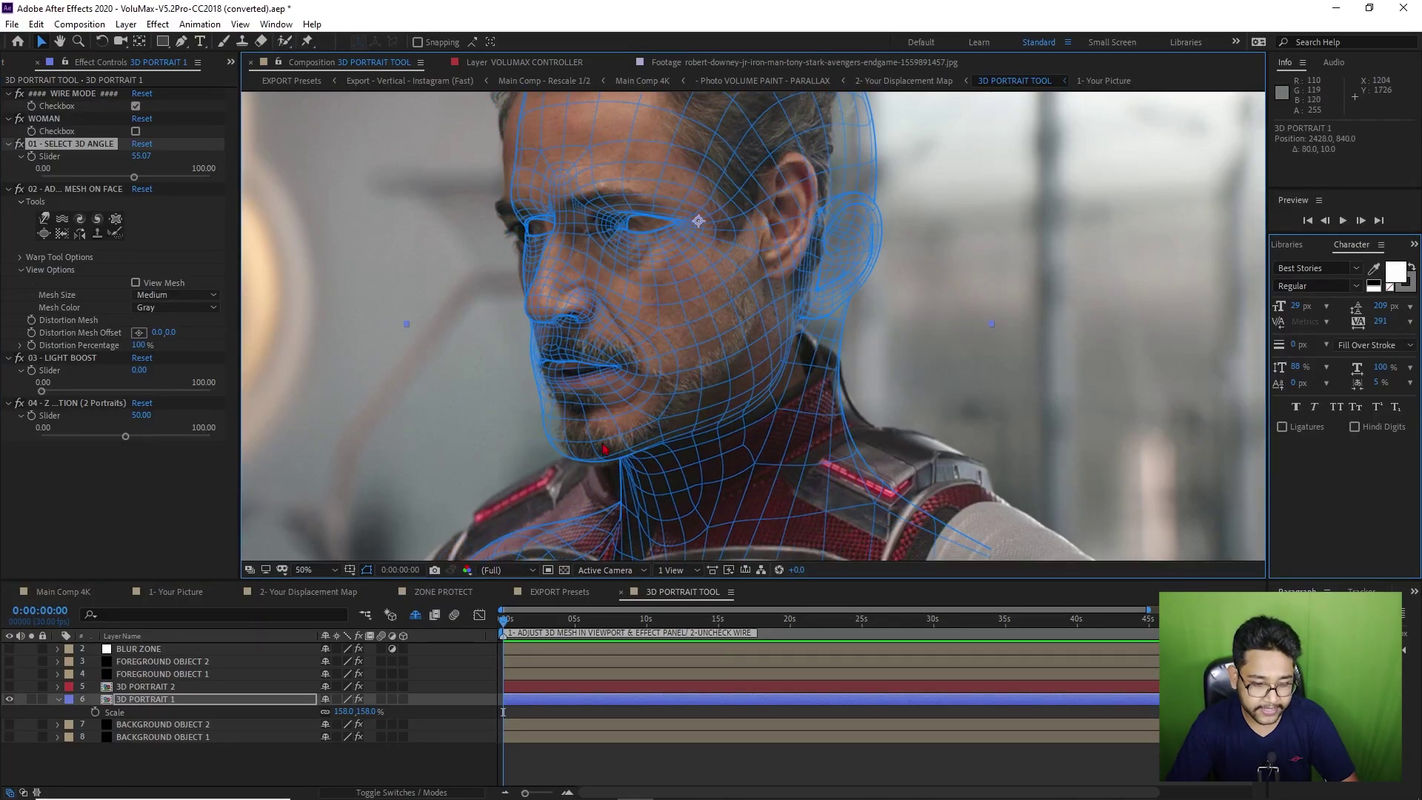
# Rotate the wireframe head counterclockwise to match the head's tilt and narrow its horizontal scale to 144.4%, keeping it aligned with the face.
pyautogui.press('w')
pyautogui.moveTo(713, 331); pyautogui.dragTo(783, 283)
pyautogui.press('v')
pyautogui.moveTo(636, 316); pyautogui.dragTo(630, 305)
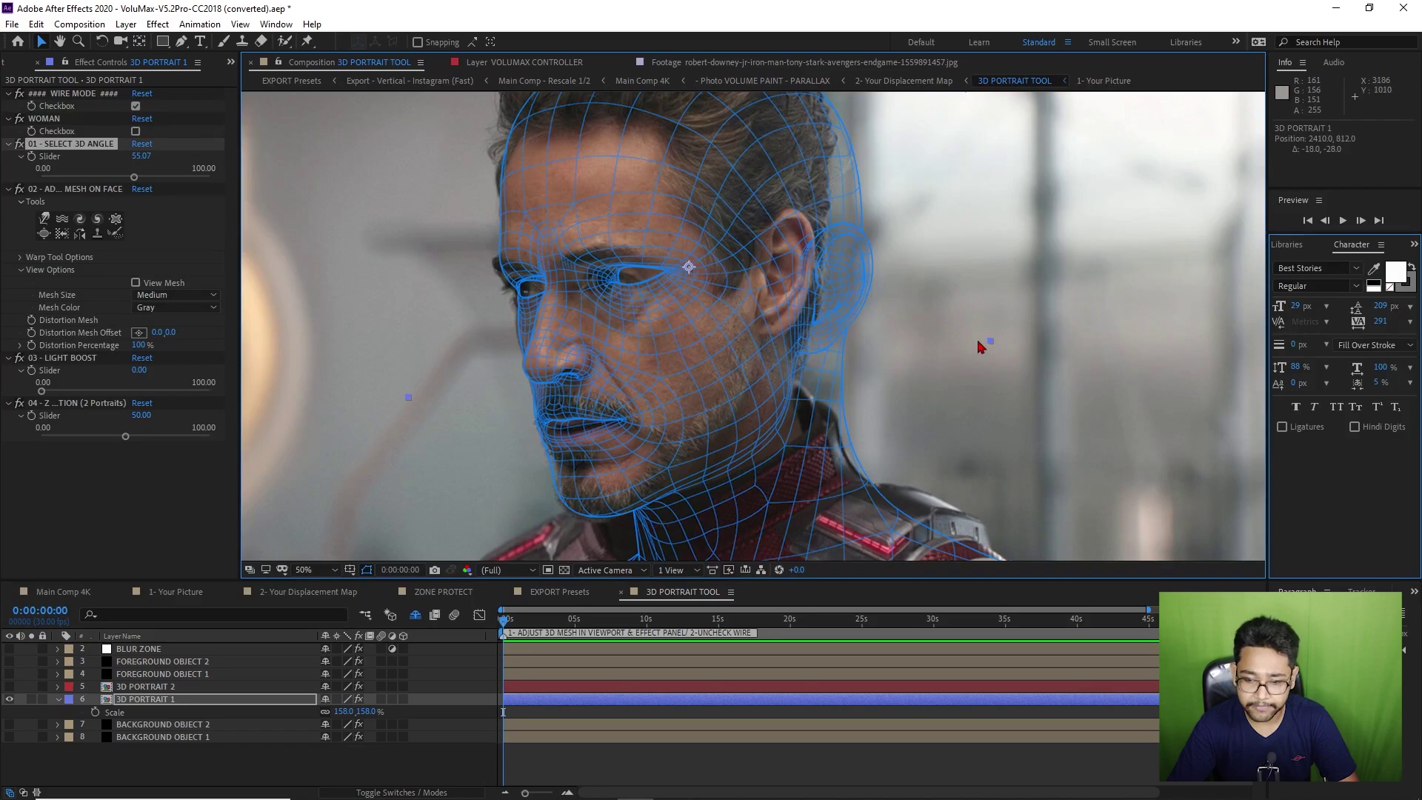
pyautogui.moveTo(993, 346); pyautogui.dragTo(966, 344)
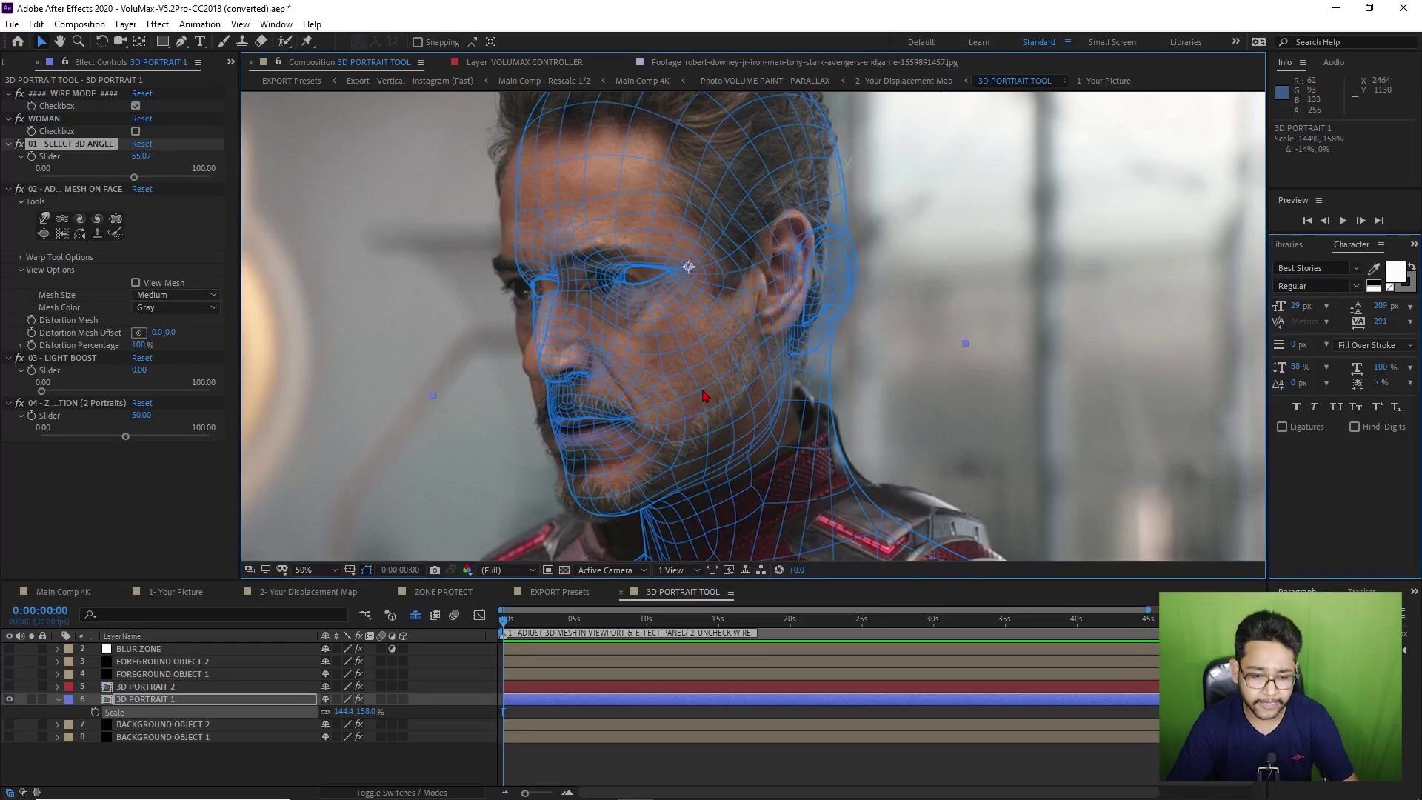
pyautogui.moveTo(686, 389); pyautogui.dragTo(671, 393)
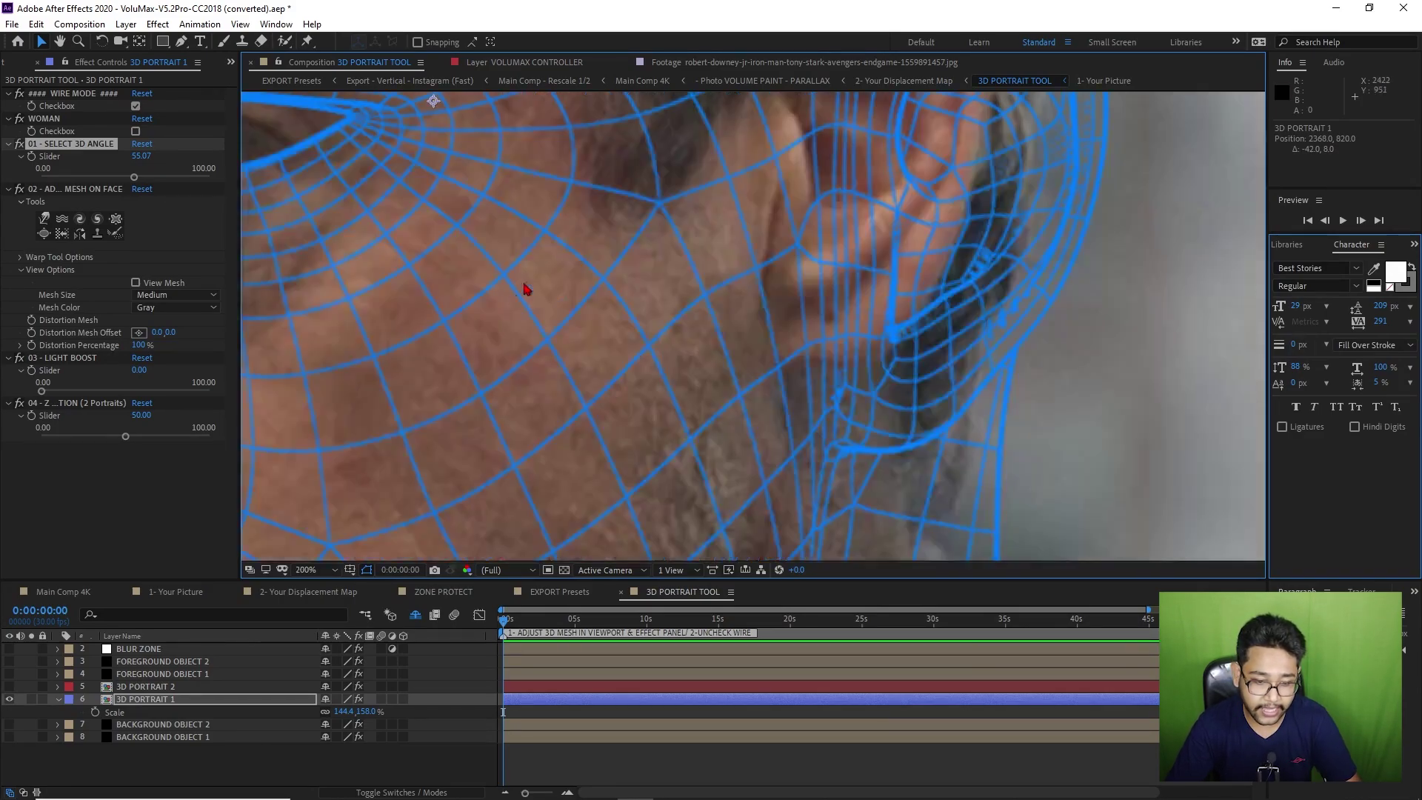
# Try to push the wireframe's outer ear edge inward with the Warp tool of the face mesh effect, and undo it.
pyautogui.scroll(3, 522, 293)
pyautogui.press('h')
pyautogui.moveTo(898, 277); pyautogui.dragTo(1026, 266)
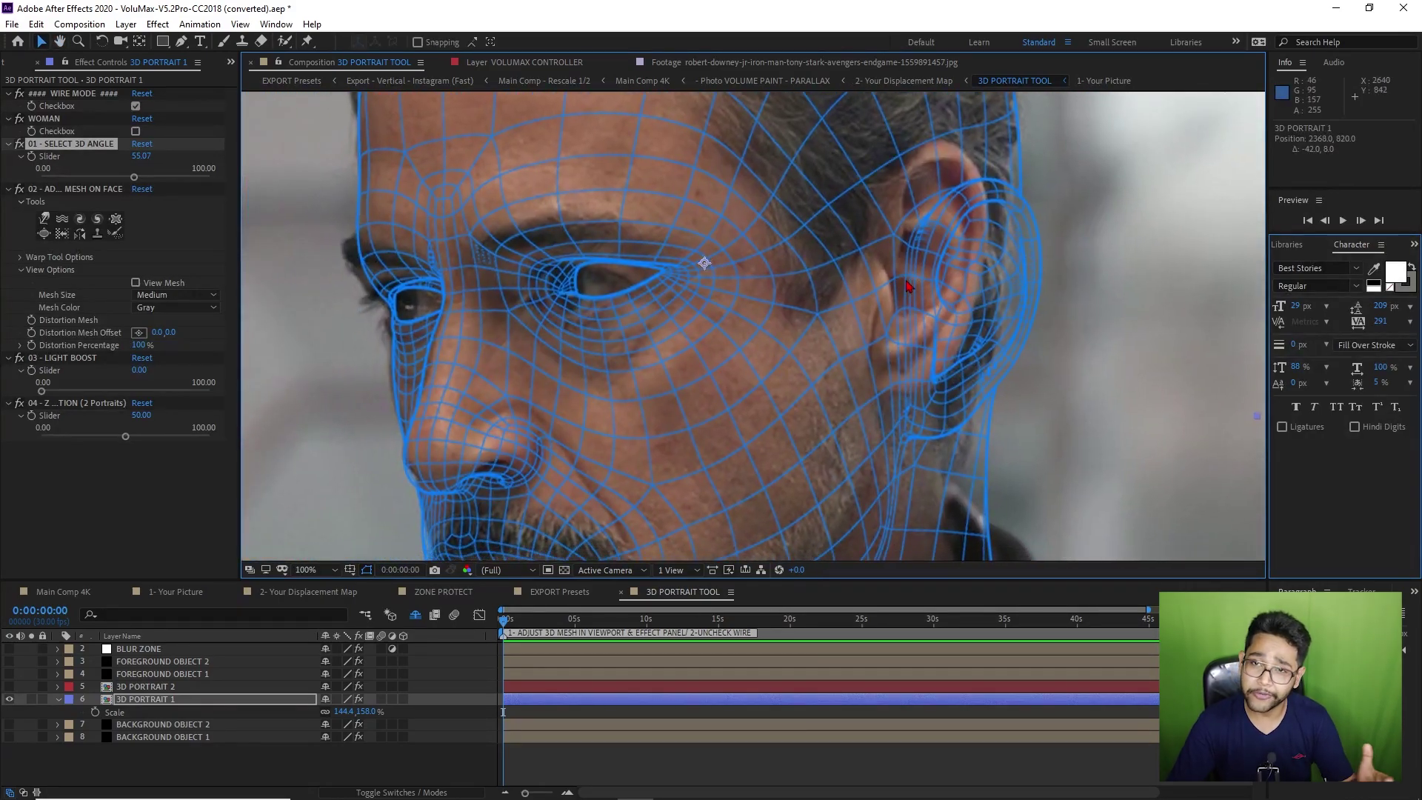
pyautogui.moveTo(585, 345); pyautogui.dragTo(638, 314)
pyautogui.press('v')
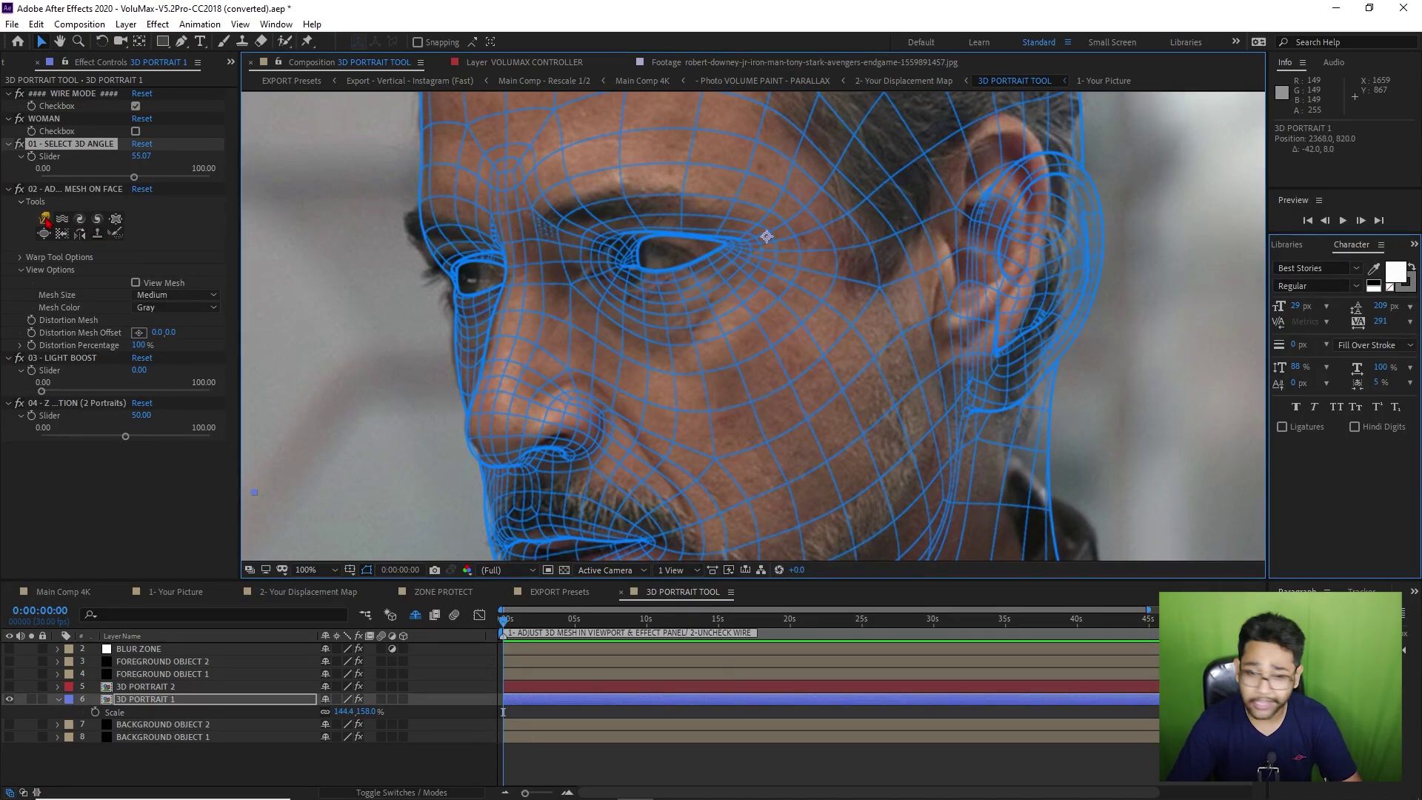
pyautogui.click(45, 219)
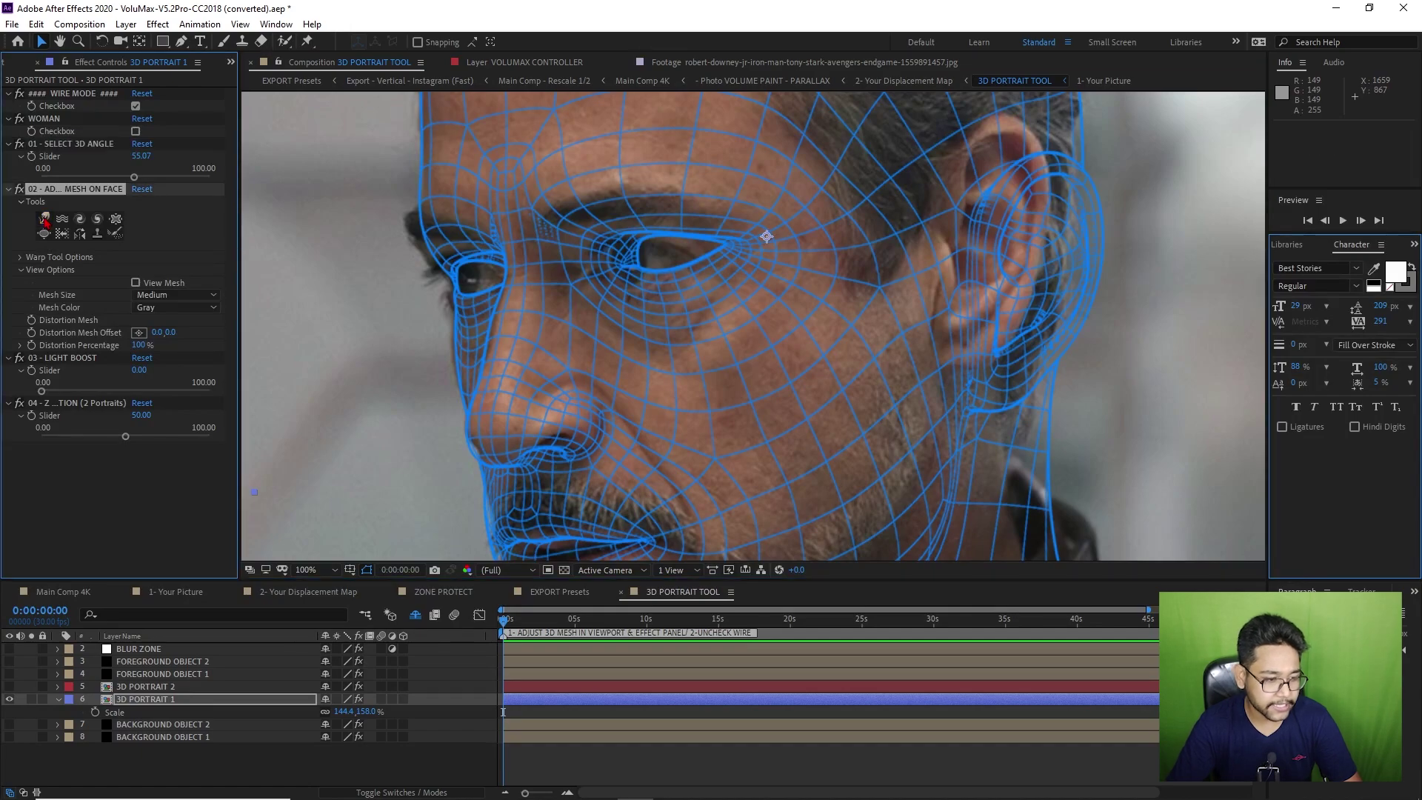
pyautogui.moveTo(1098, 270); pyautogui.dragTo(1066, 277)
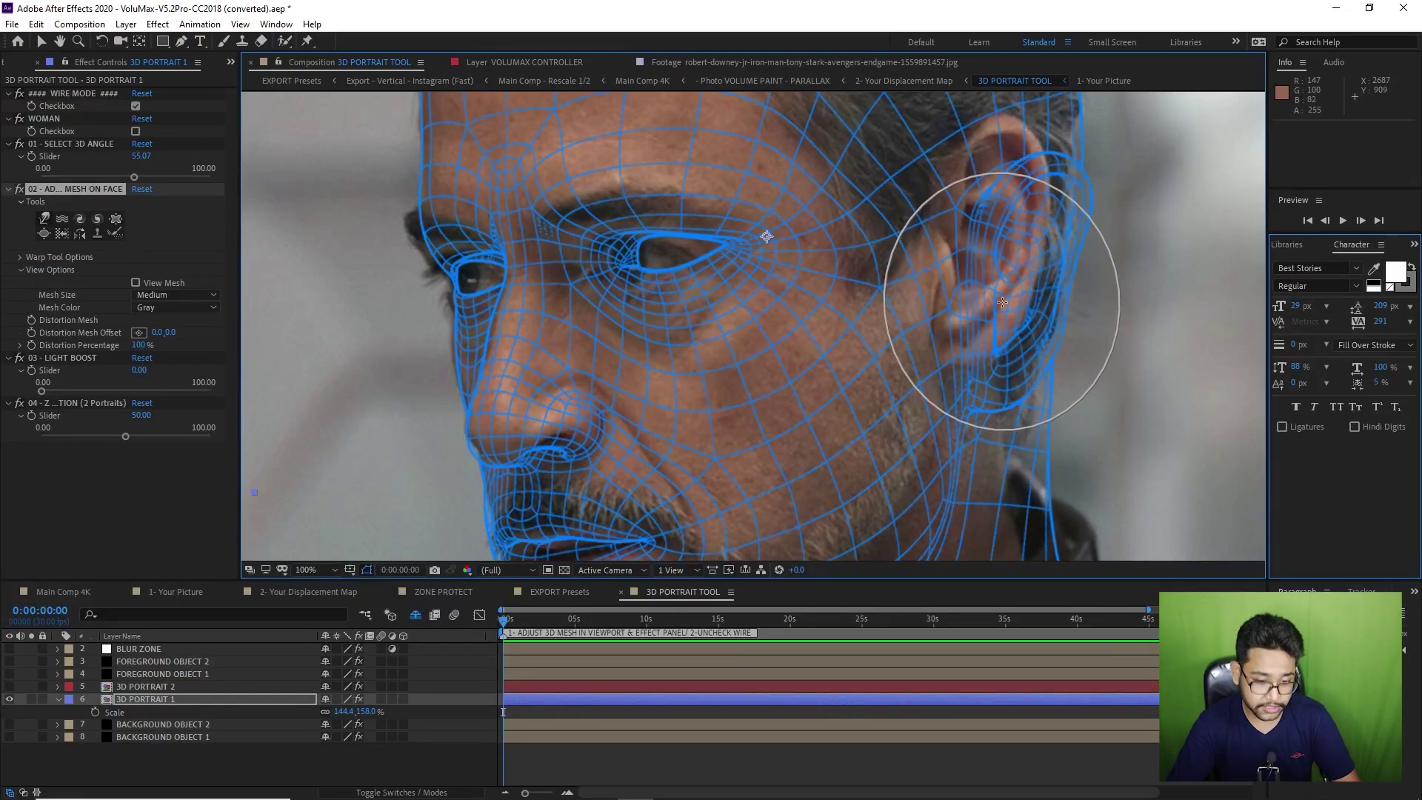
pyautogui.hotkey('ctrl', 'z')
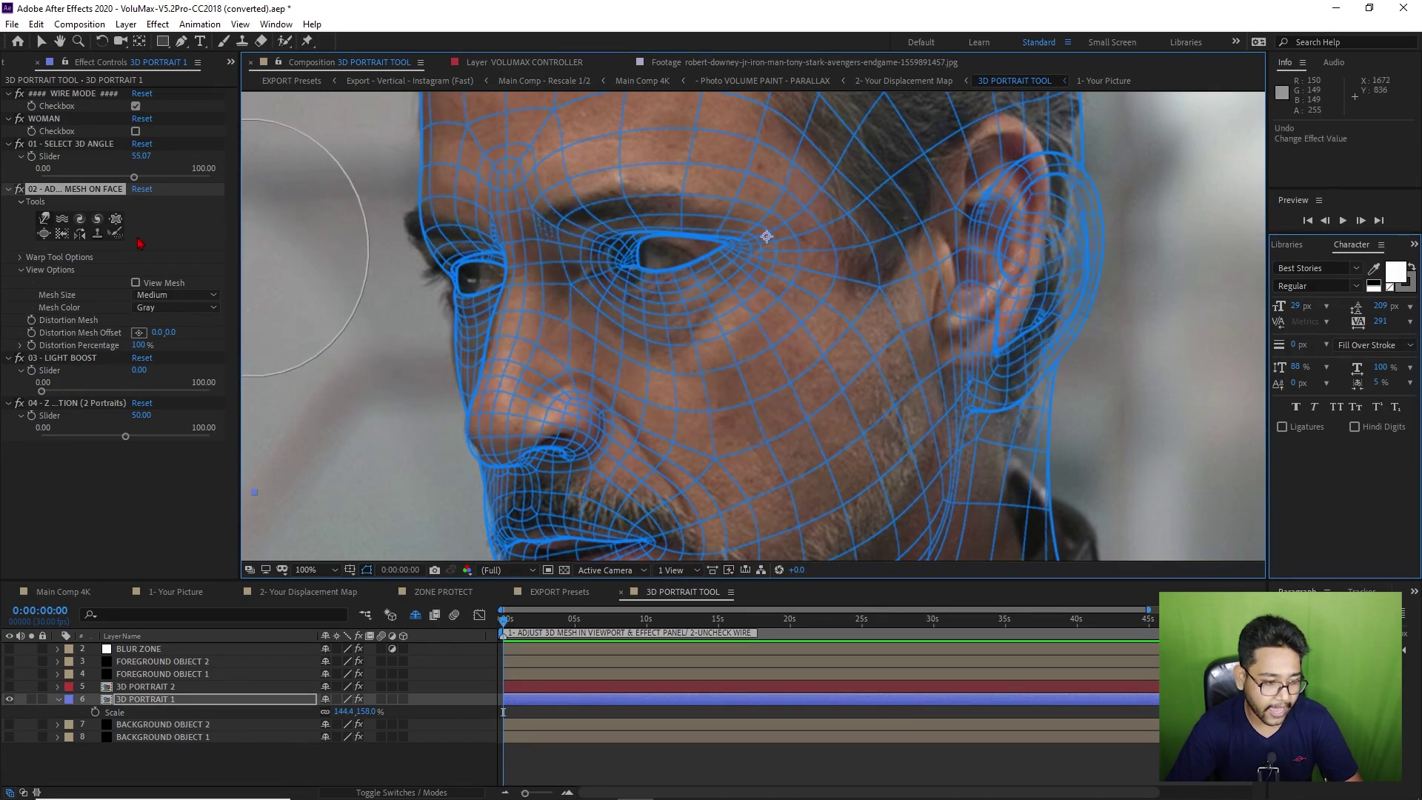
# Reduce the Warp brush size to 59 and reshape the 3D PORTRAIT 1 mesh around the far eye, nose and mouth.
pyautogui.click(20, 258)
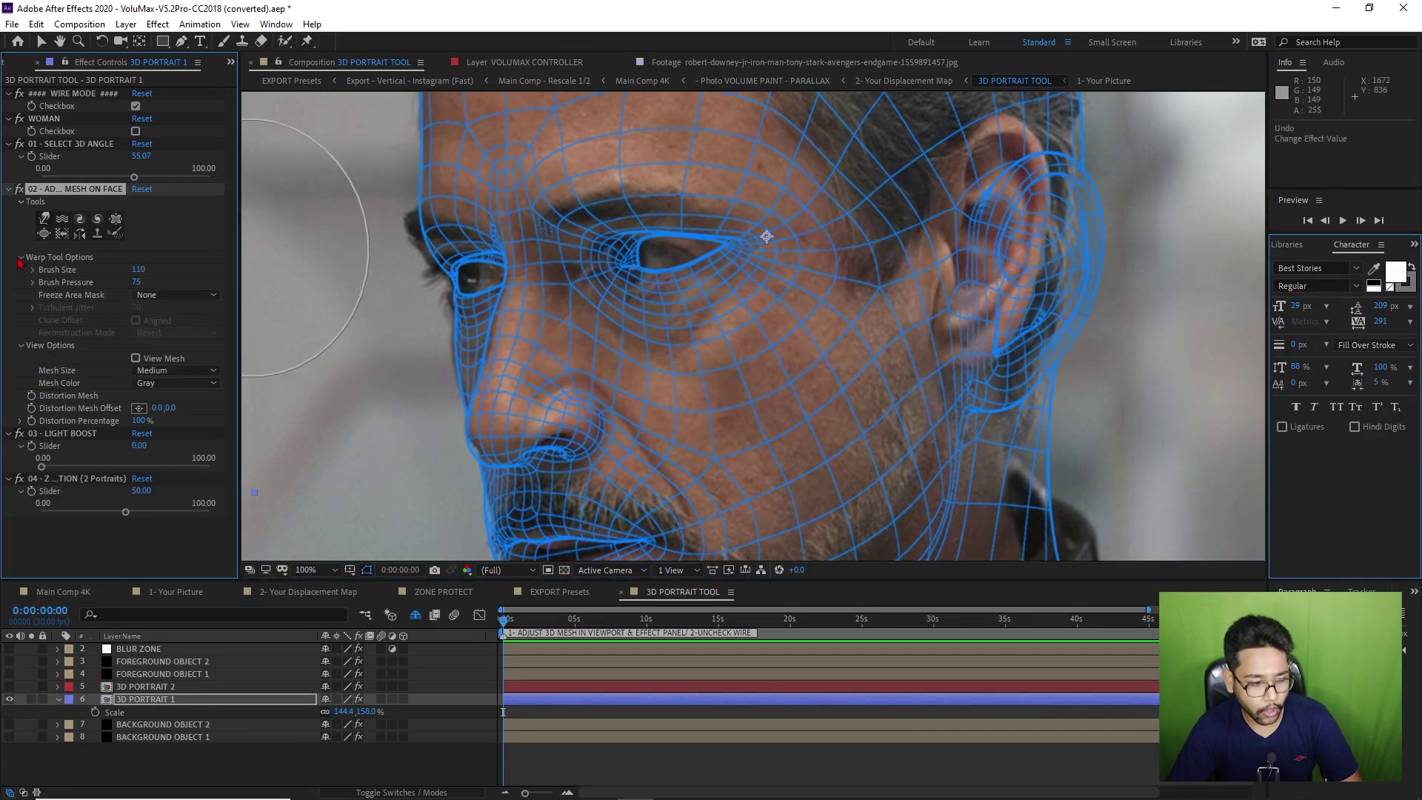
pyautogui.moveTo(137, 269); pyautogui.dragTo(125, 271)
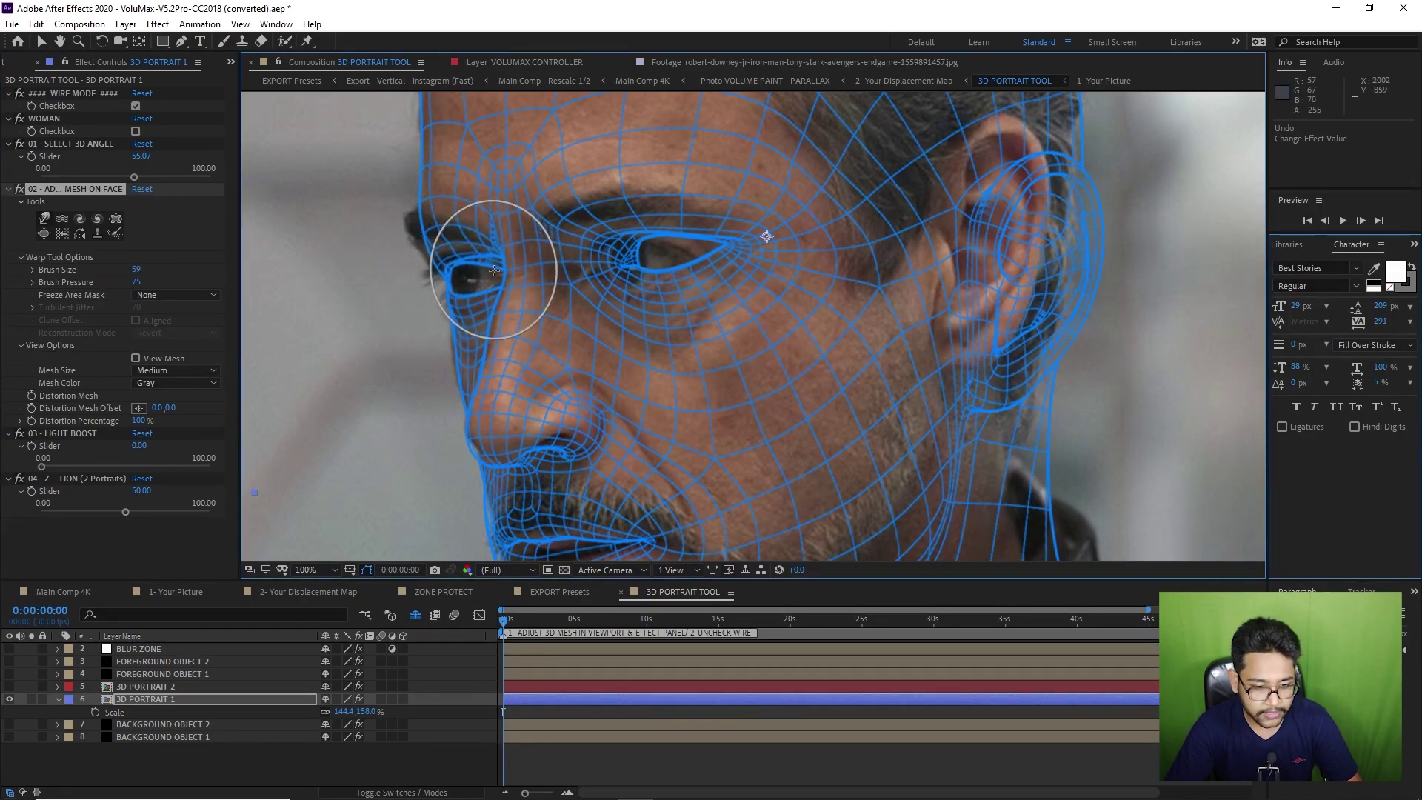
pyautogui.scroll(-5, 619, 238)
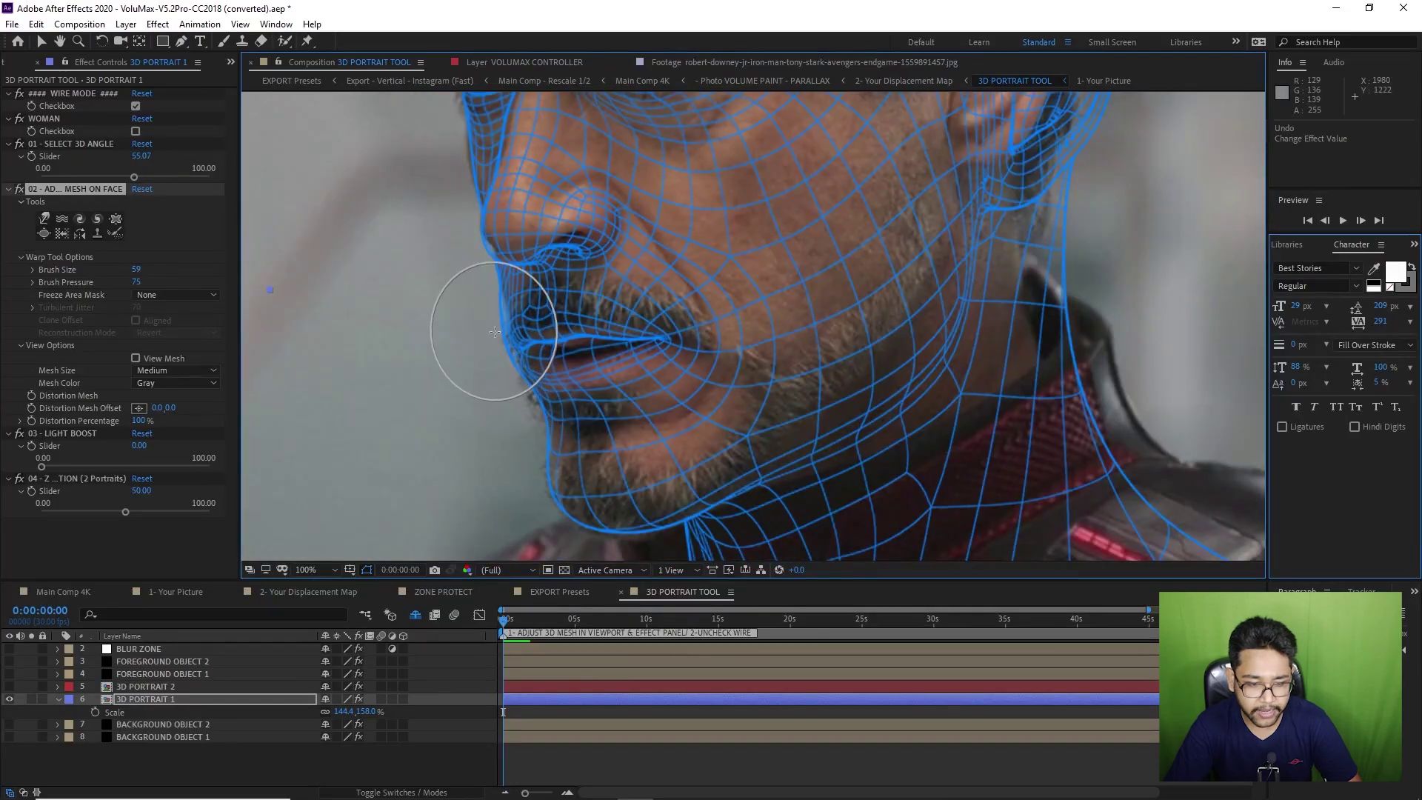
# Warp the mesh to fit the ear, jaw and top of the head, using larger brush sizes up to 157 and pressure 81.
pyautogui.scroll(5, 743, 254)
pyautogui.scroll(-5, 778, 239)
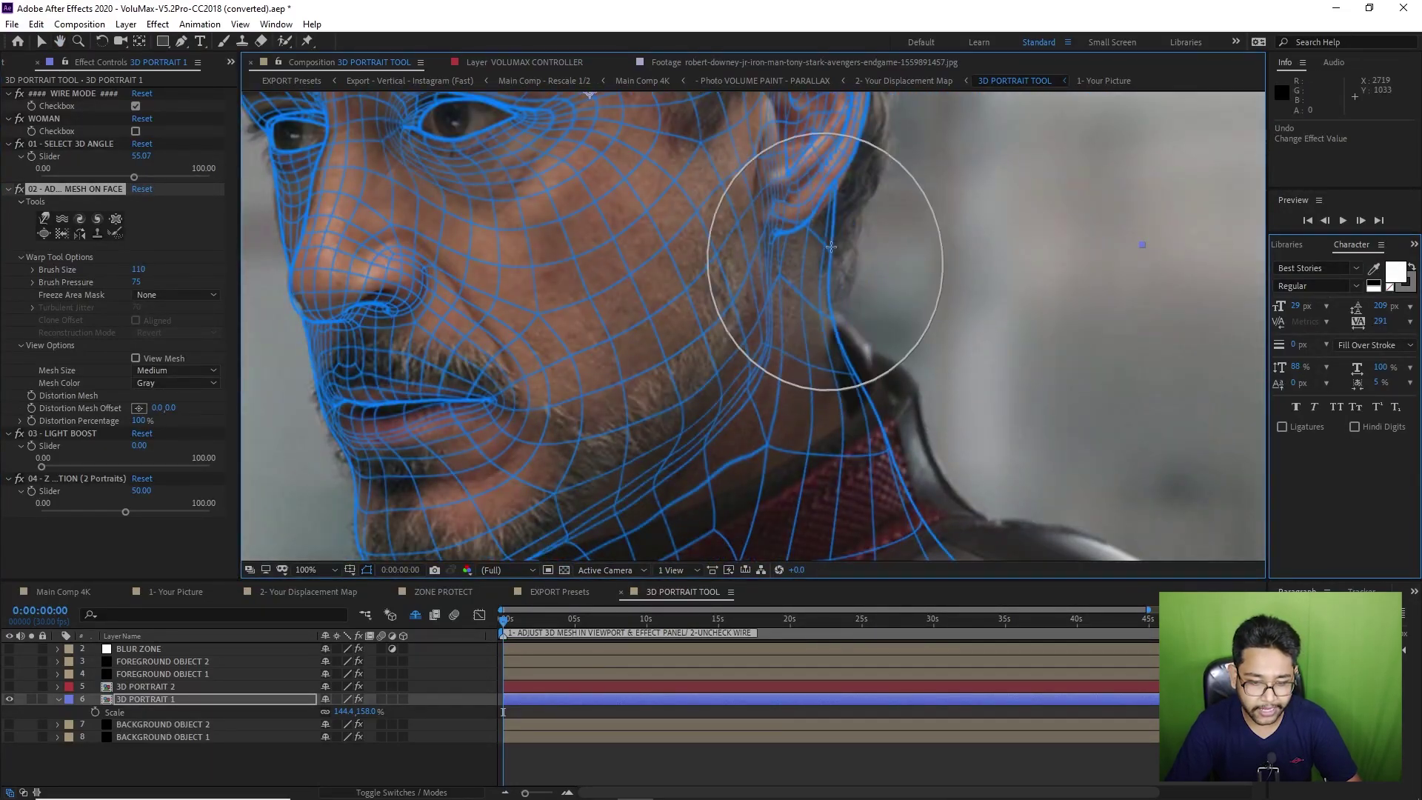
pyautogui.scroll(-2, 757, 163)
pyautogui.scroll(10, 757, 163)
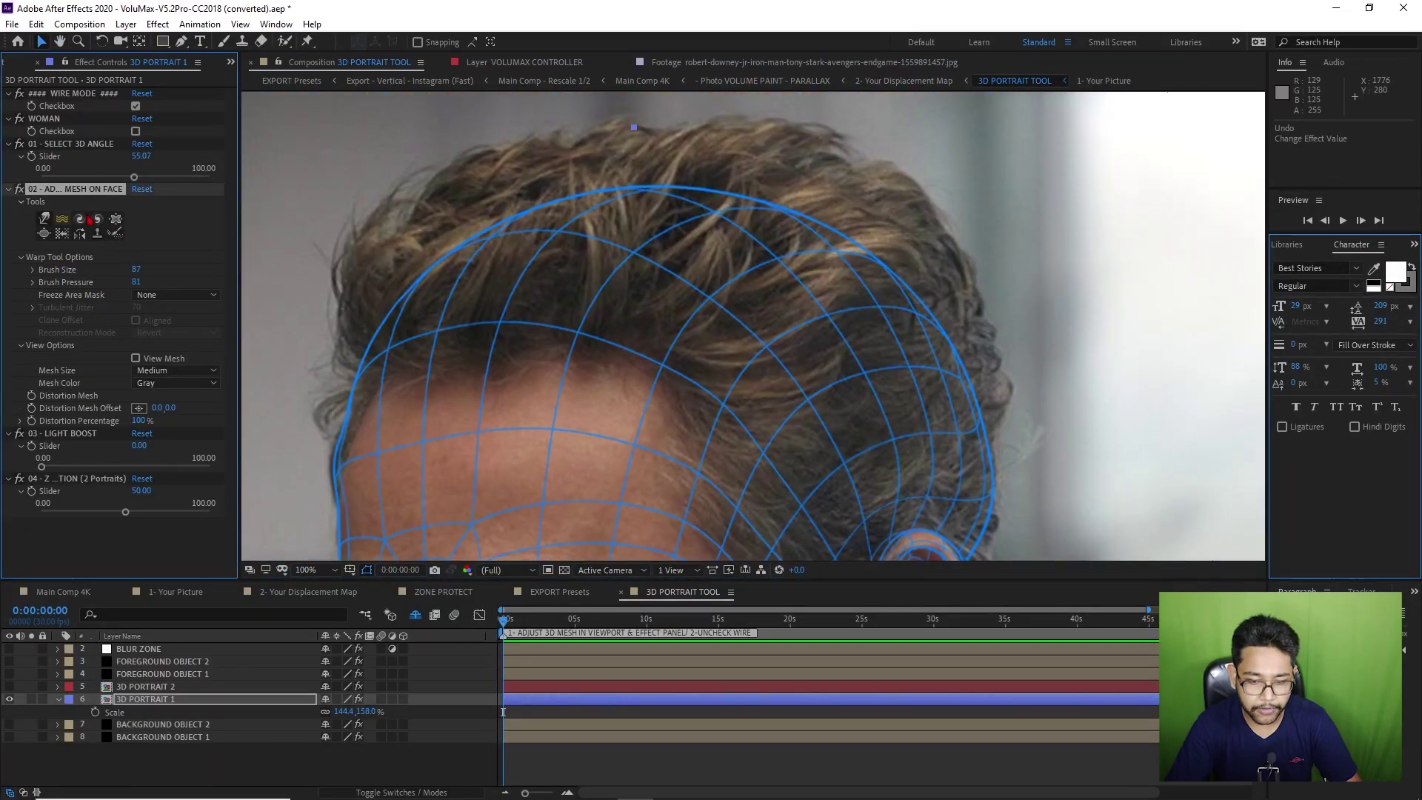
pyautogui.press(',')
pyautogui.press(',')
pyautogui.press('v')
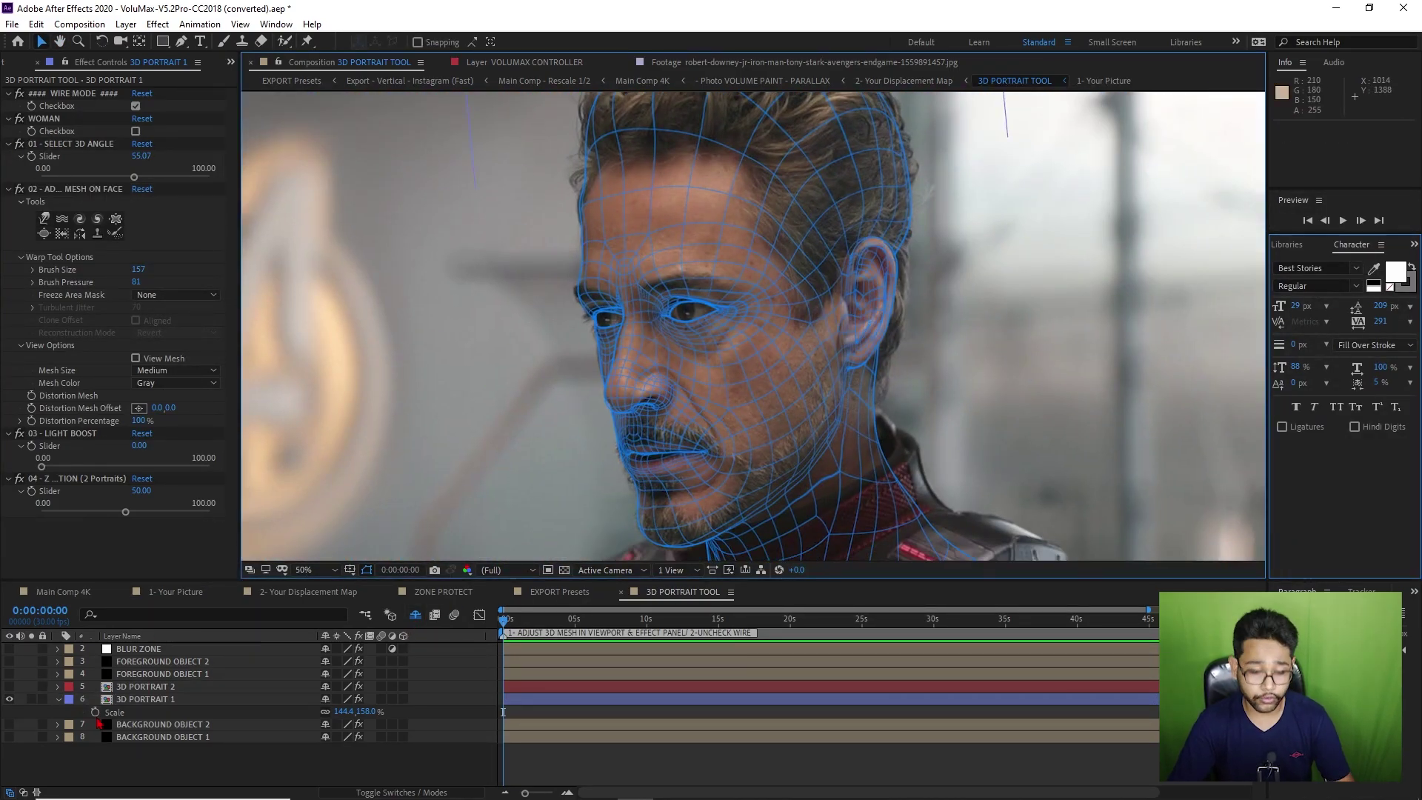
# Examine the effect settings of the background and foreground object layers.
pyautogui.click(191, 727)
pyautogui.click(191, 737)
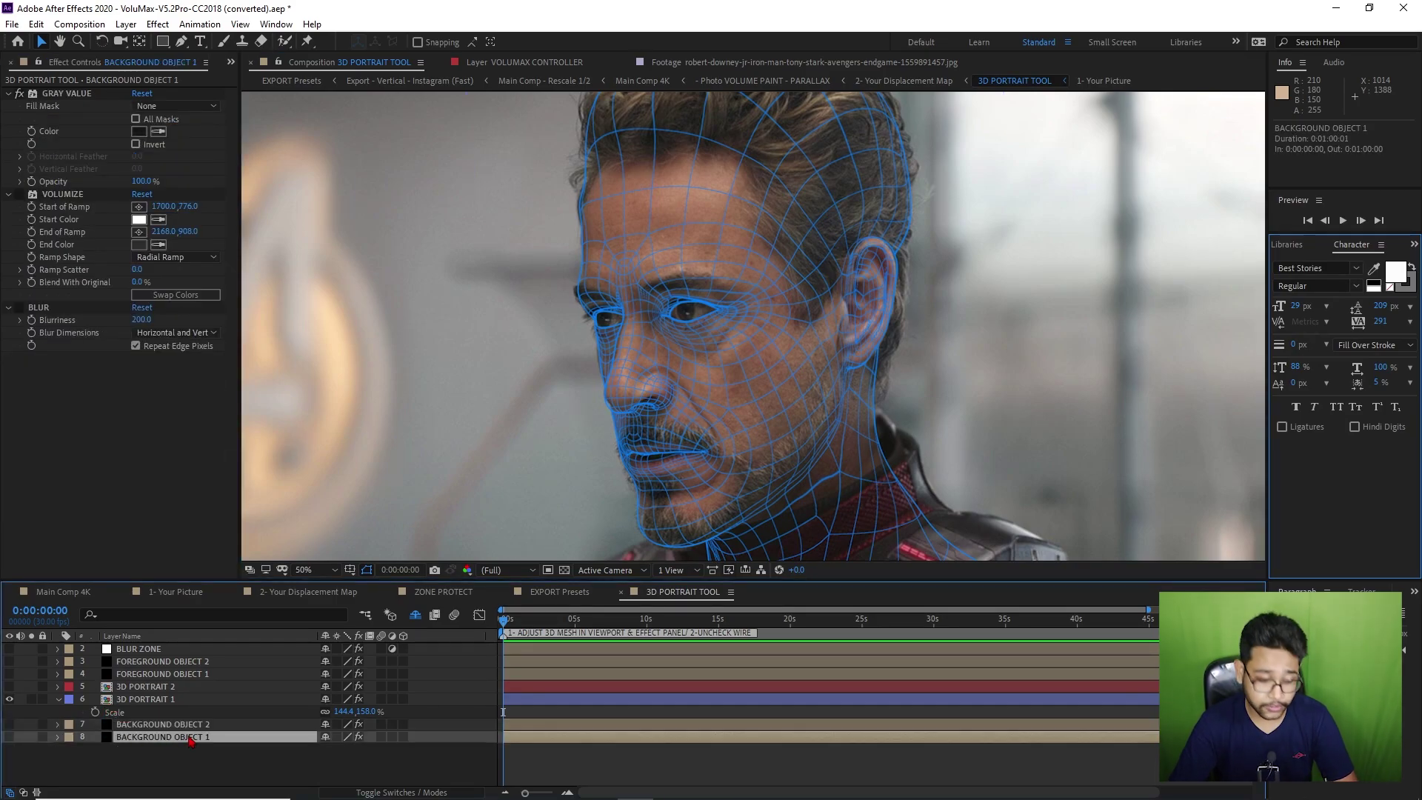
pyautogui.click(168, 672)
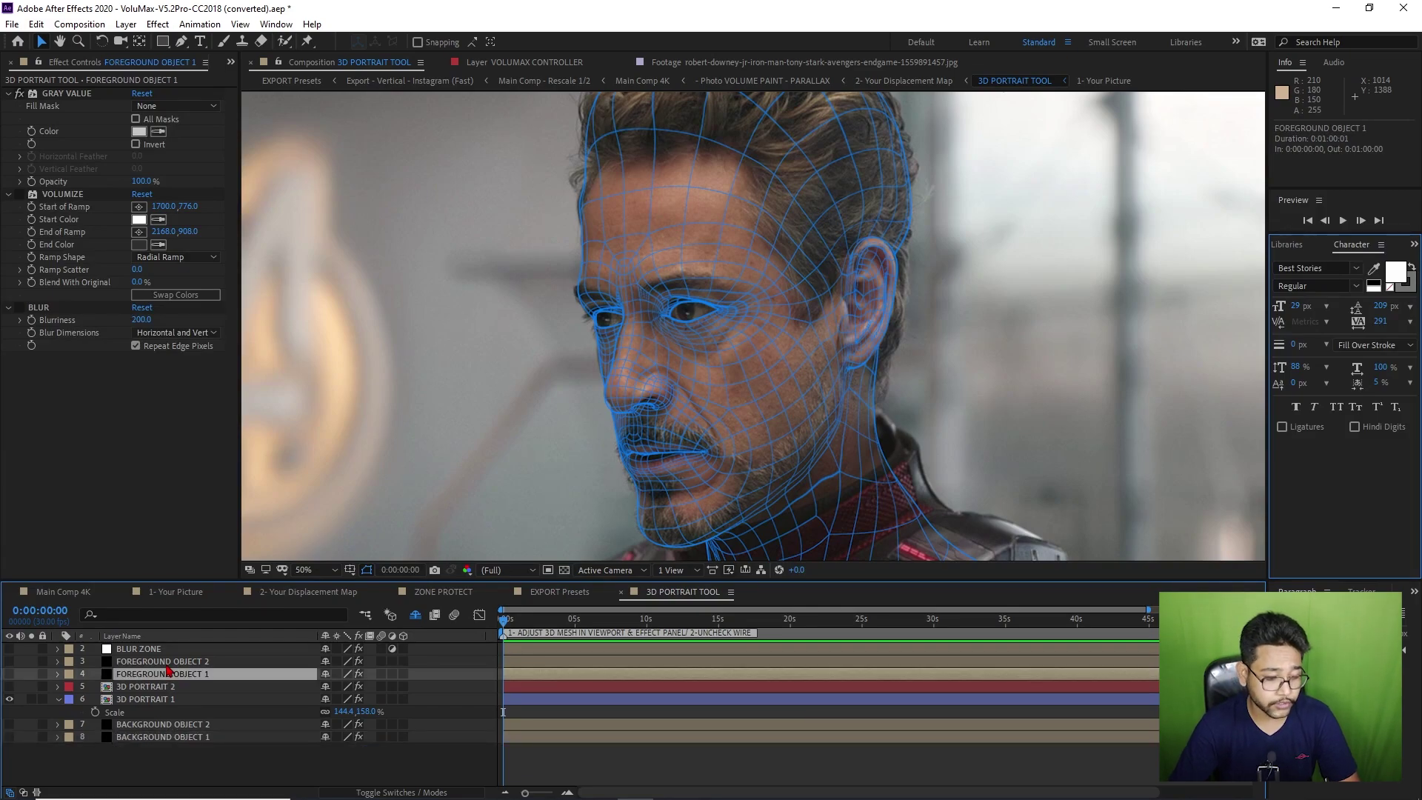
pyautogui.hotkey('ctrl', 'Up')
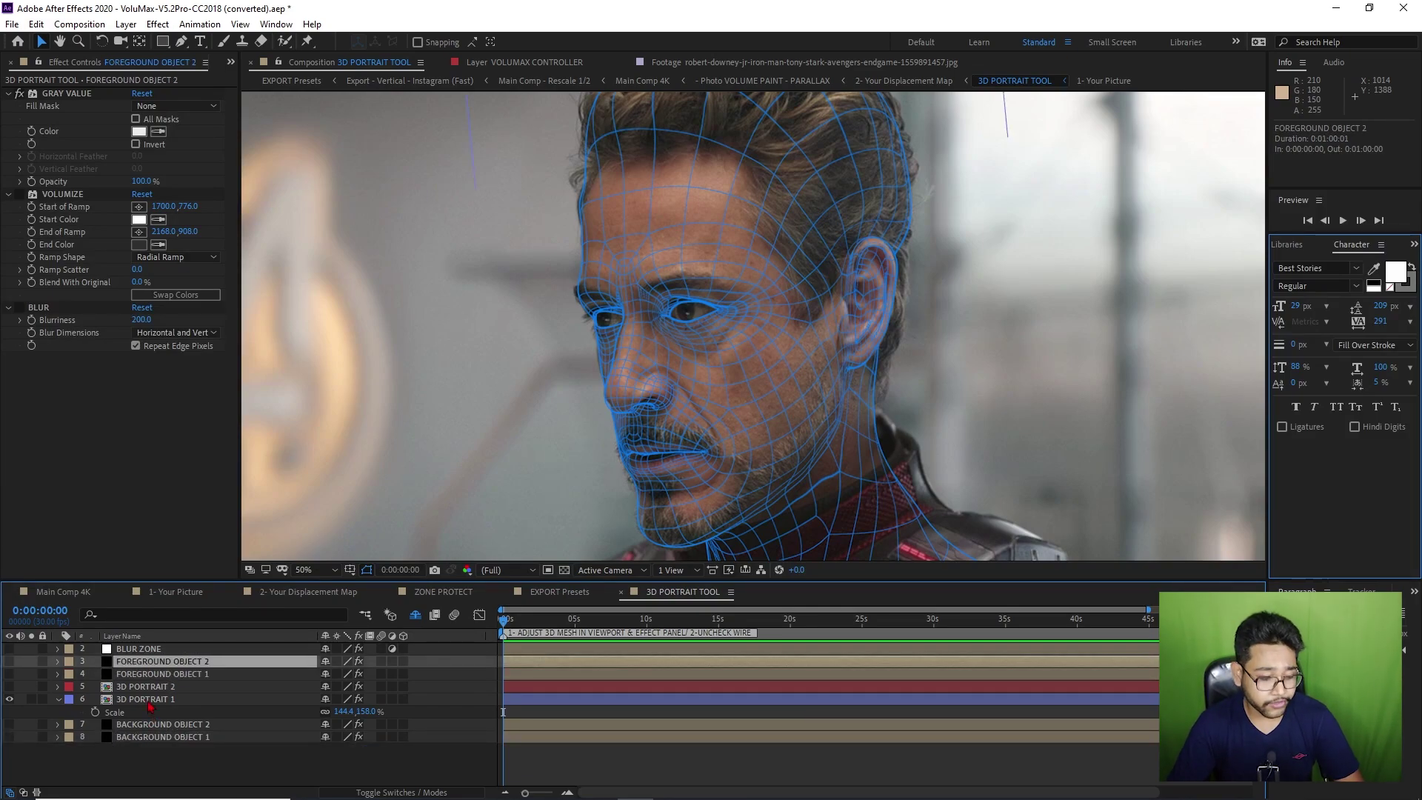
# Preview the grayscale depth head of 3D PORTRAIT 1 with WIRE MODE off, and switch WIRE MODE back on.
pyautogui.click(153, 701)
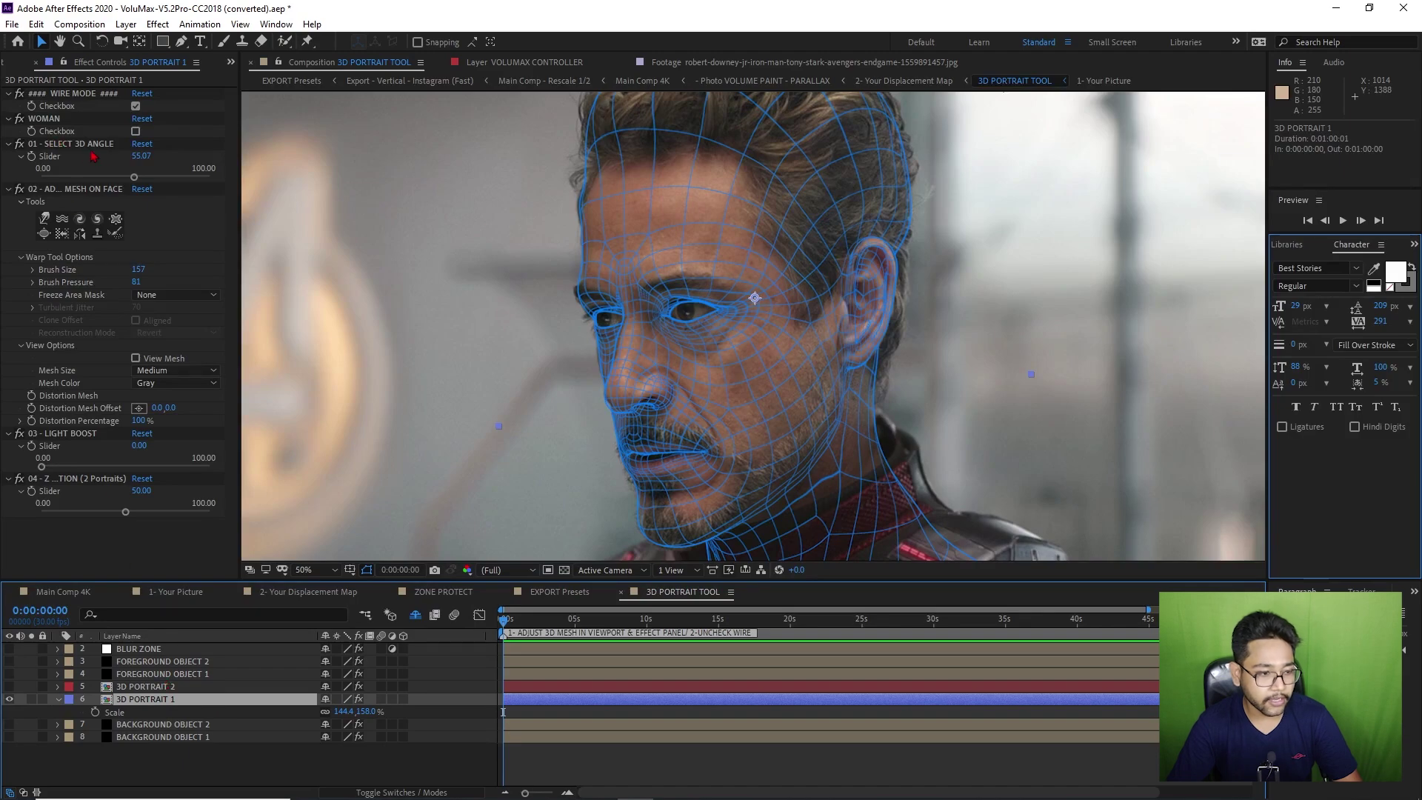
pyautogui.click(135, 107)
pyautogui.scroll(-1, 565, 343)
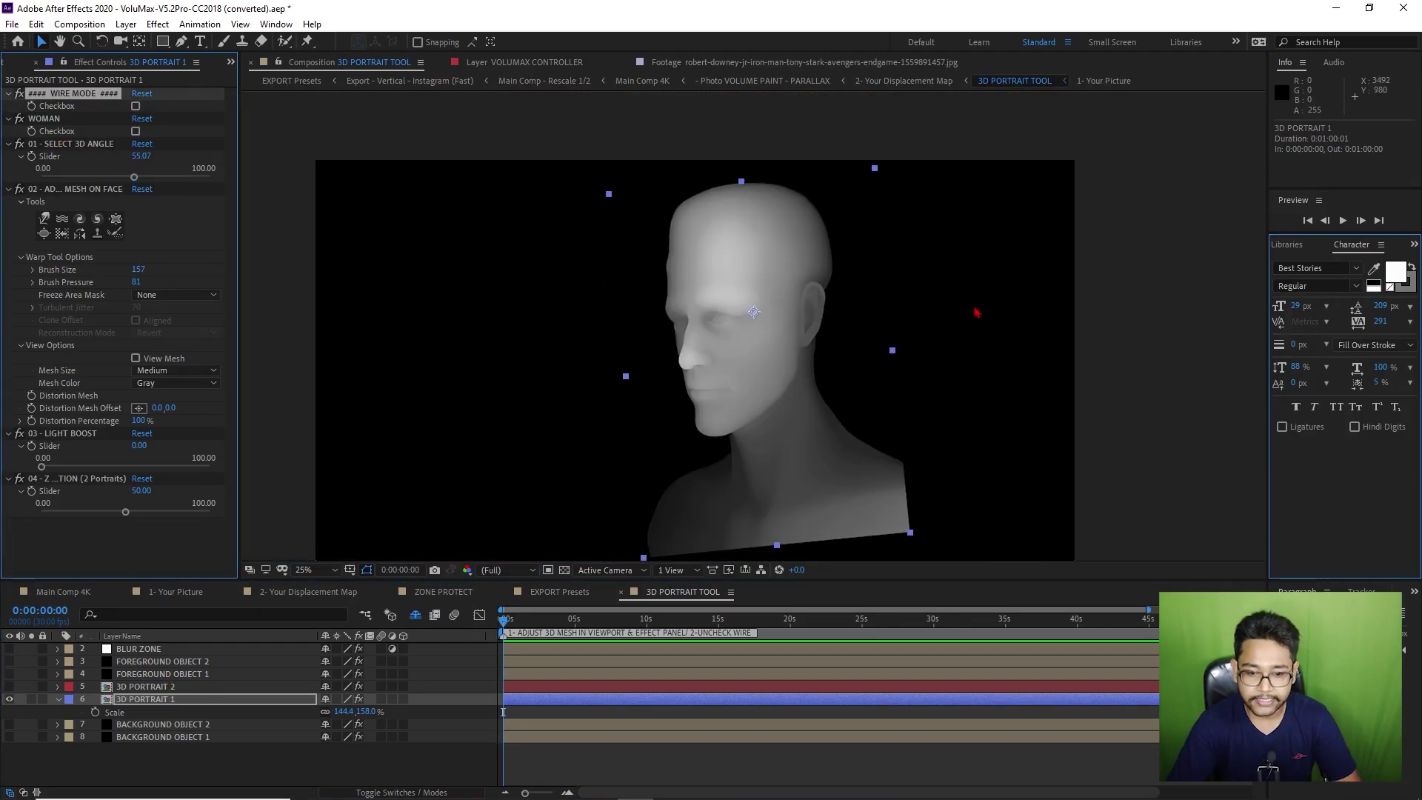
pyautogui.scroll(1, 737, 426)
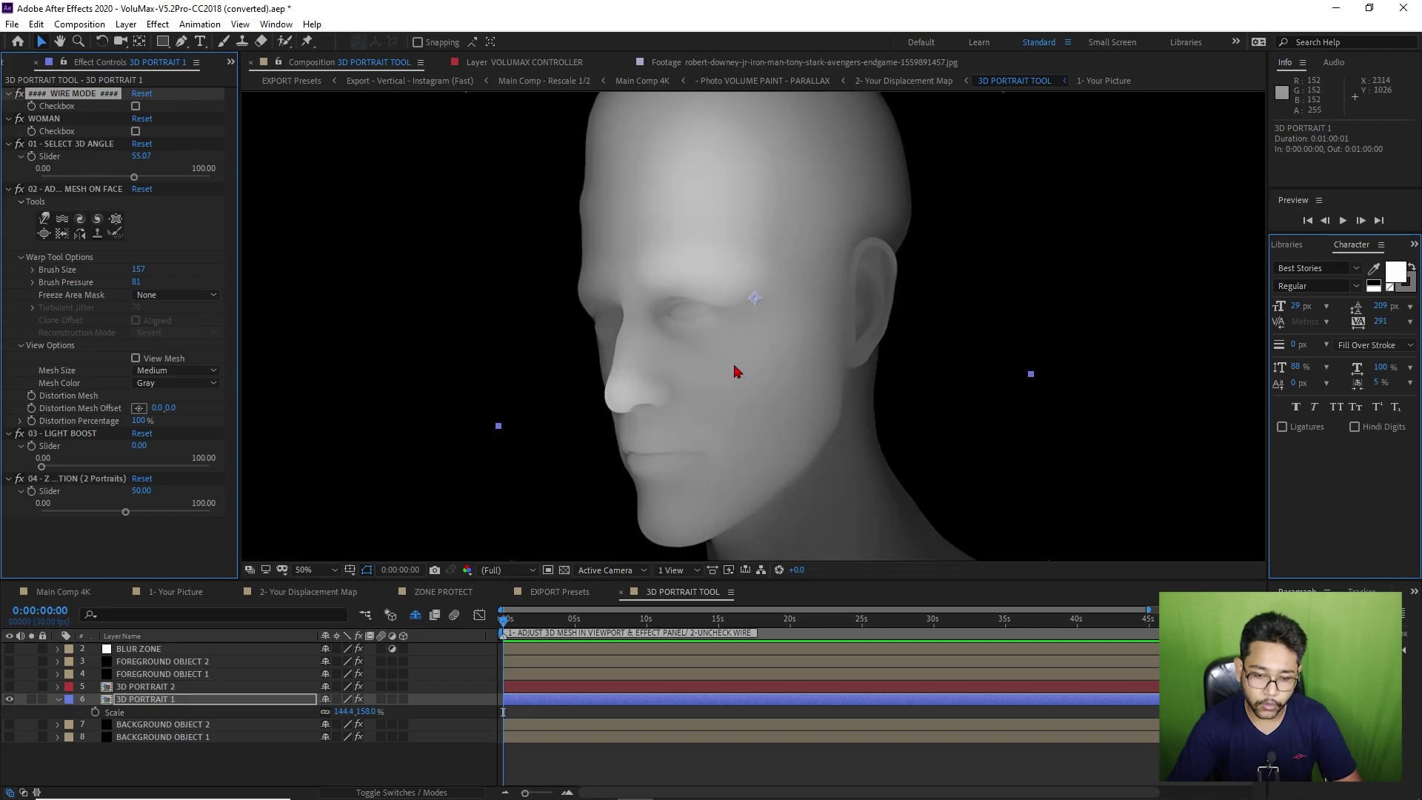
pyautogui.scroll(-1, 707, 336)
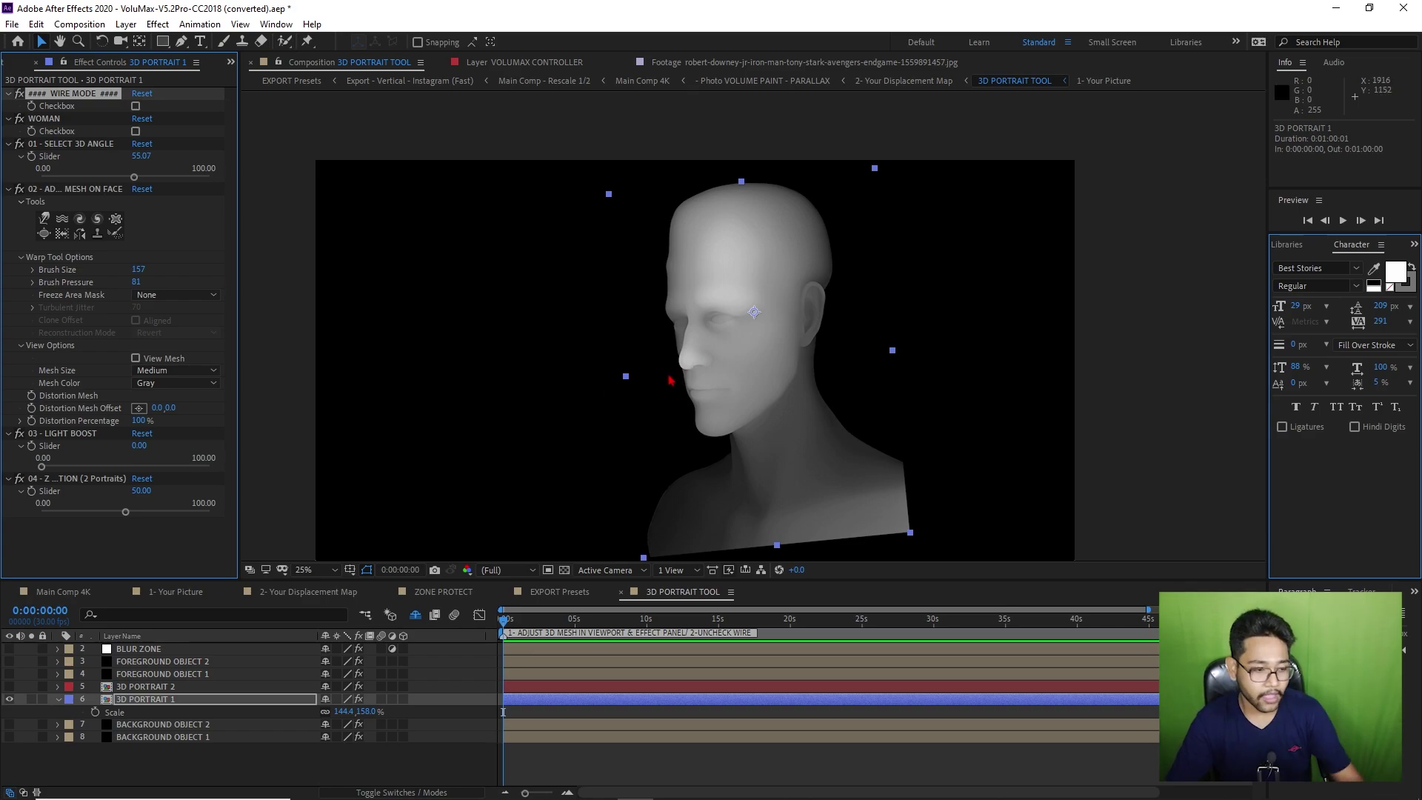
pyautogui.click(135, 106)
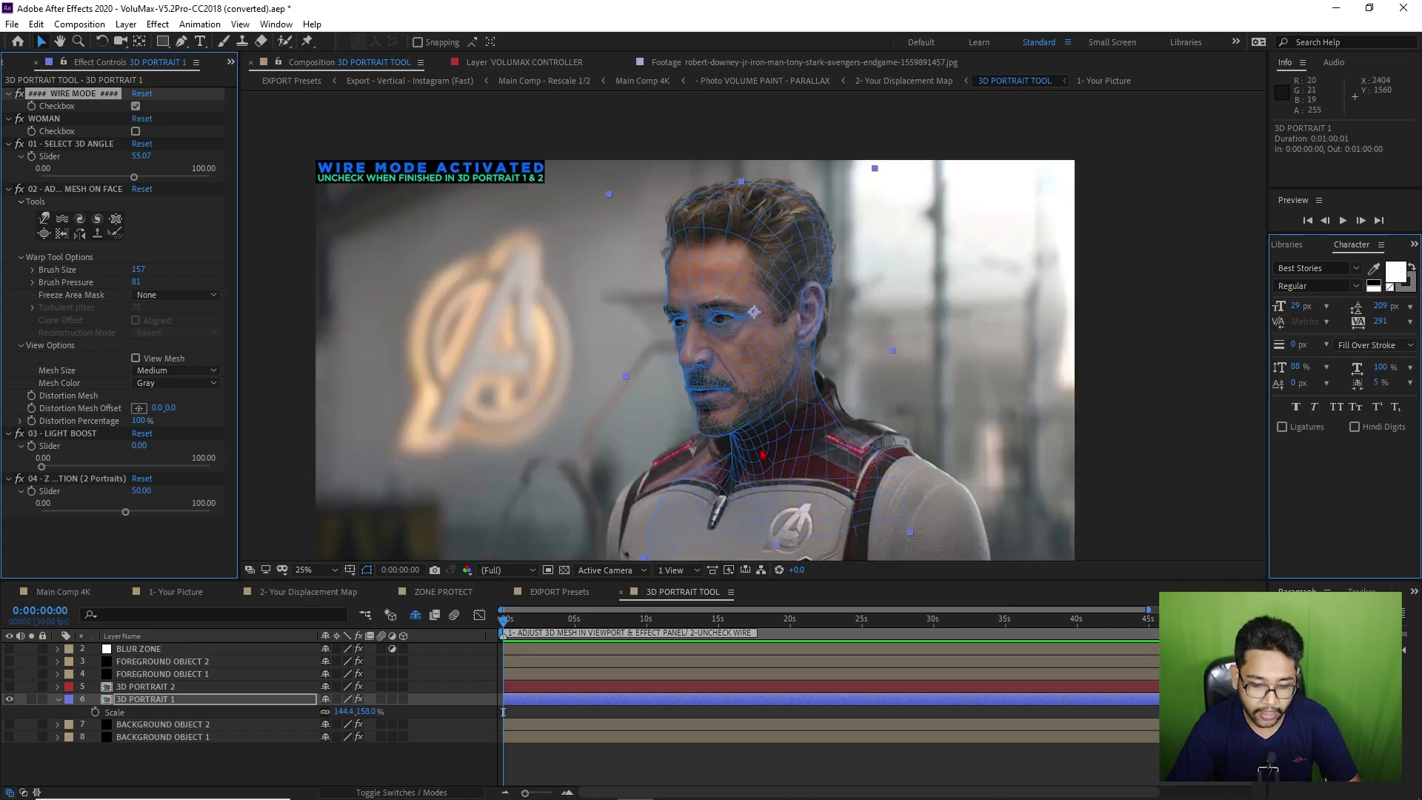
# Make BACKGROUND OBJECT 2 visible and draw a closed Pen tool mask on it around the neck and collar.
pyautogui.scroll(-3, 681, 335)
pyautogui.moveTo(721, 386); pyautogui.dragTo(732, 335)
pyautogui.scroll(2, 732, 336)
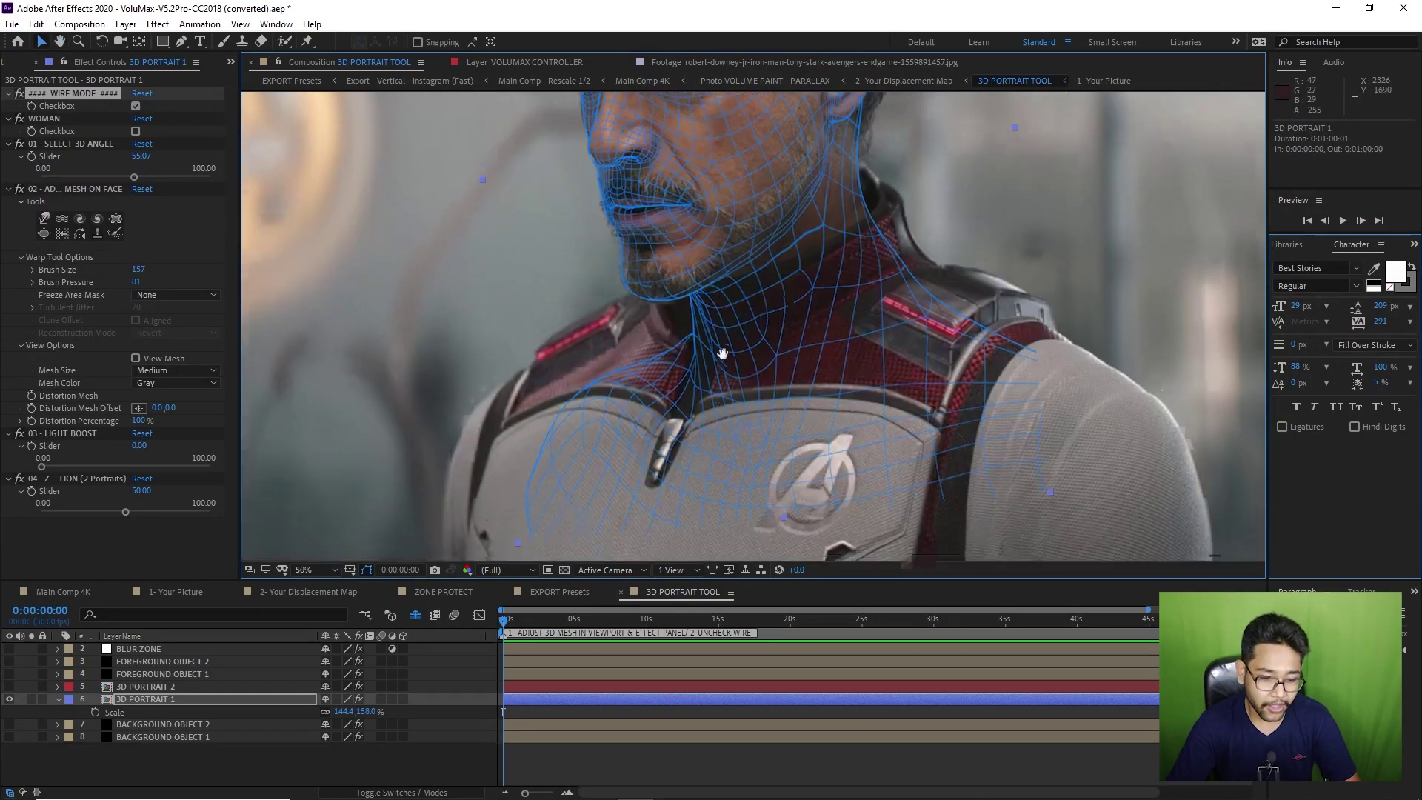
pyautogui.click(148, 725)
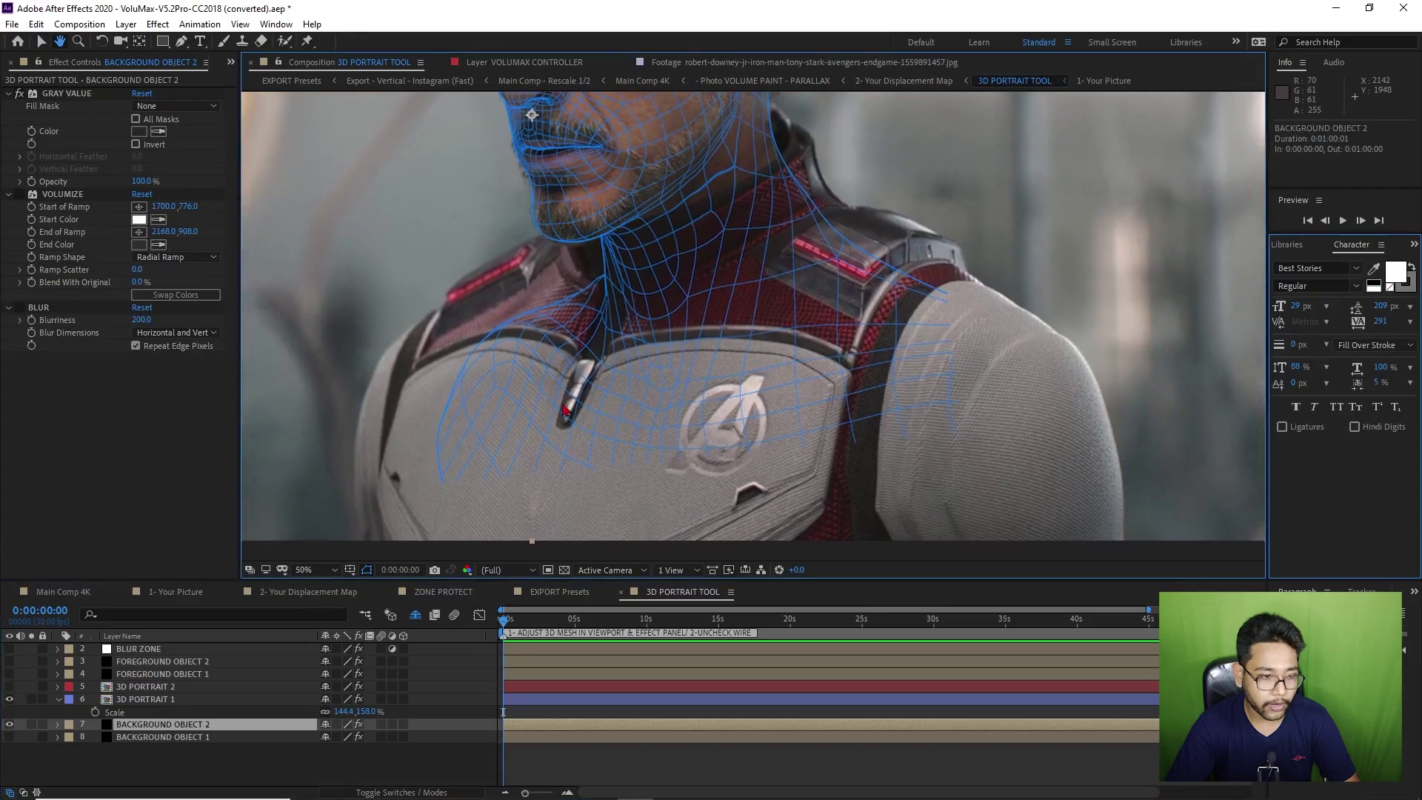
pyautogui.press('g')
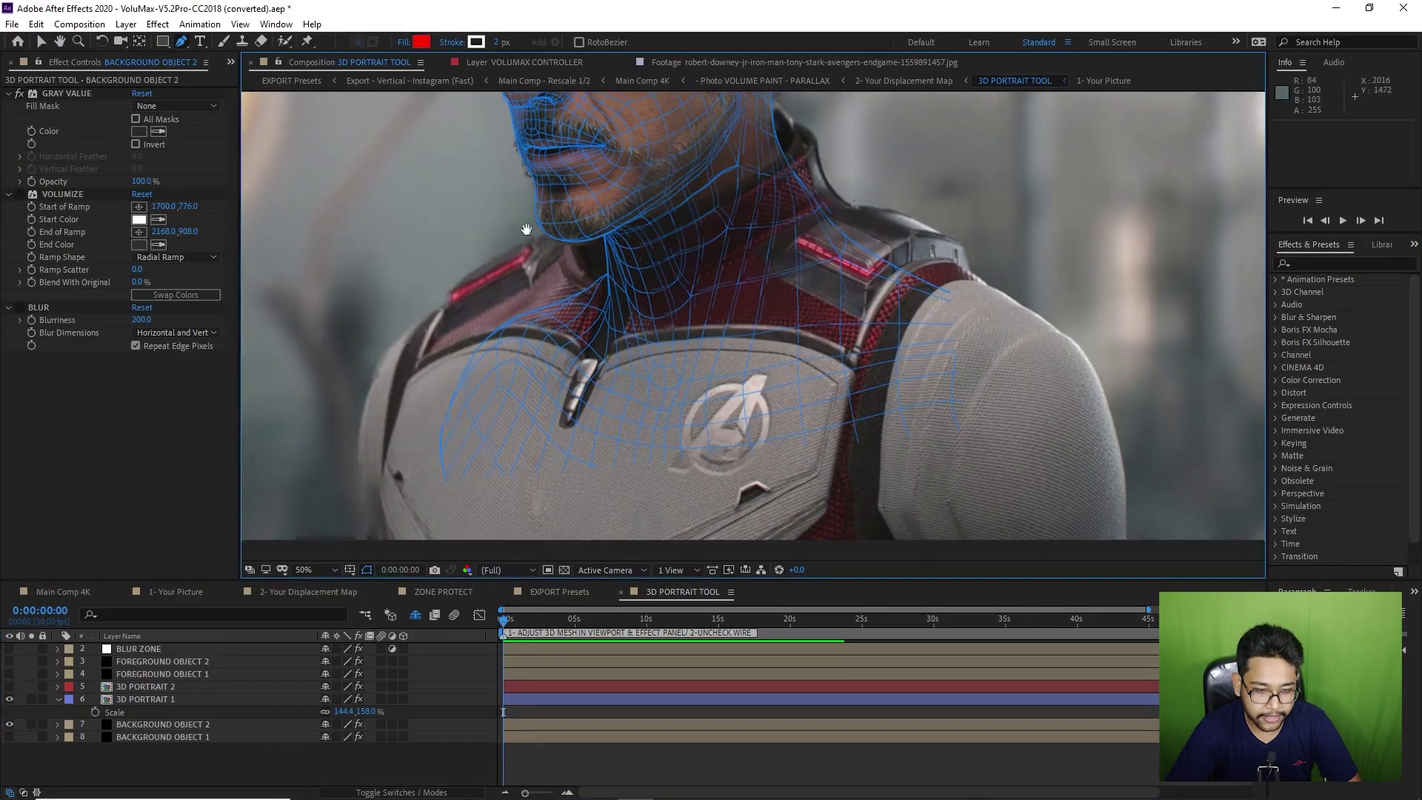
pyautogui.moveTo(496, 265); pyautogui.dragTo(544, 226)
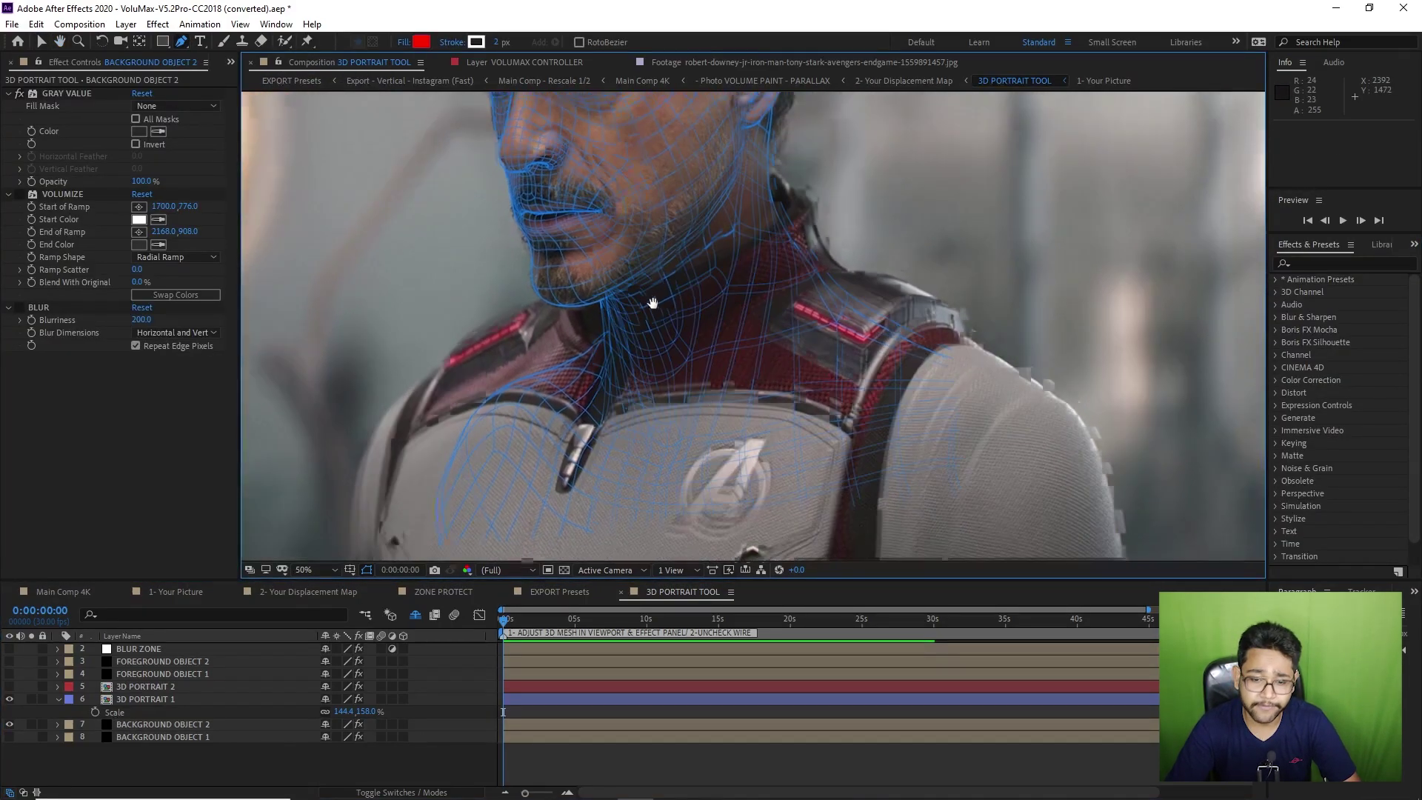
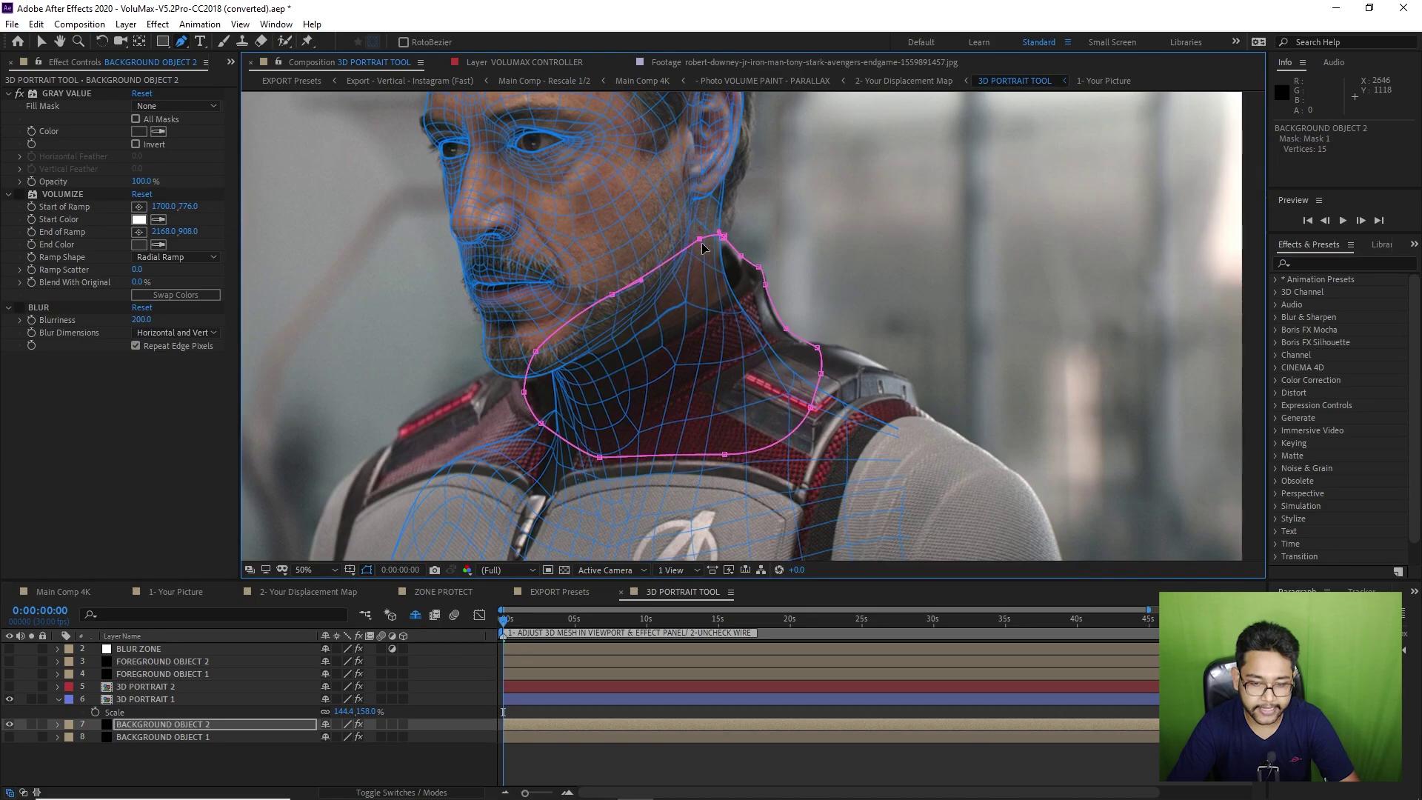
# Turn off WIRE MODE on 3D PORTRAIT 1 and sample the neck's dark gray as BACKGROUND OBJECT 2's GRAY VALUE color.
pyautogui.click(145, 699)
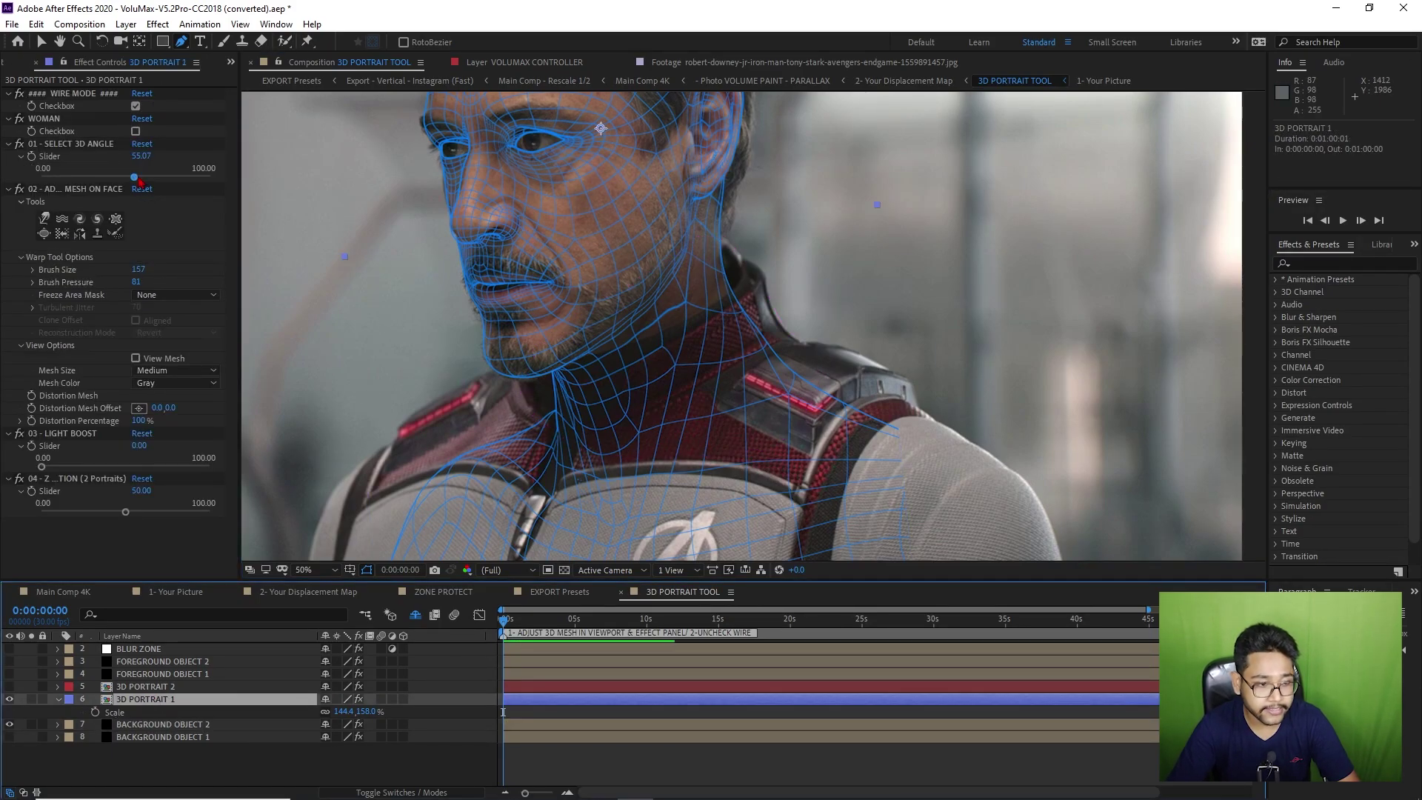
pyautogui.click(136, 106)
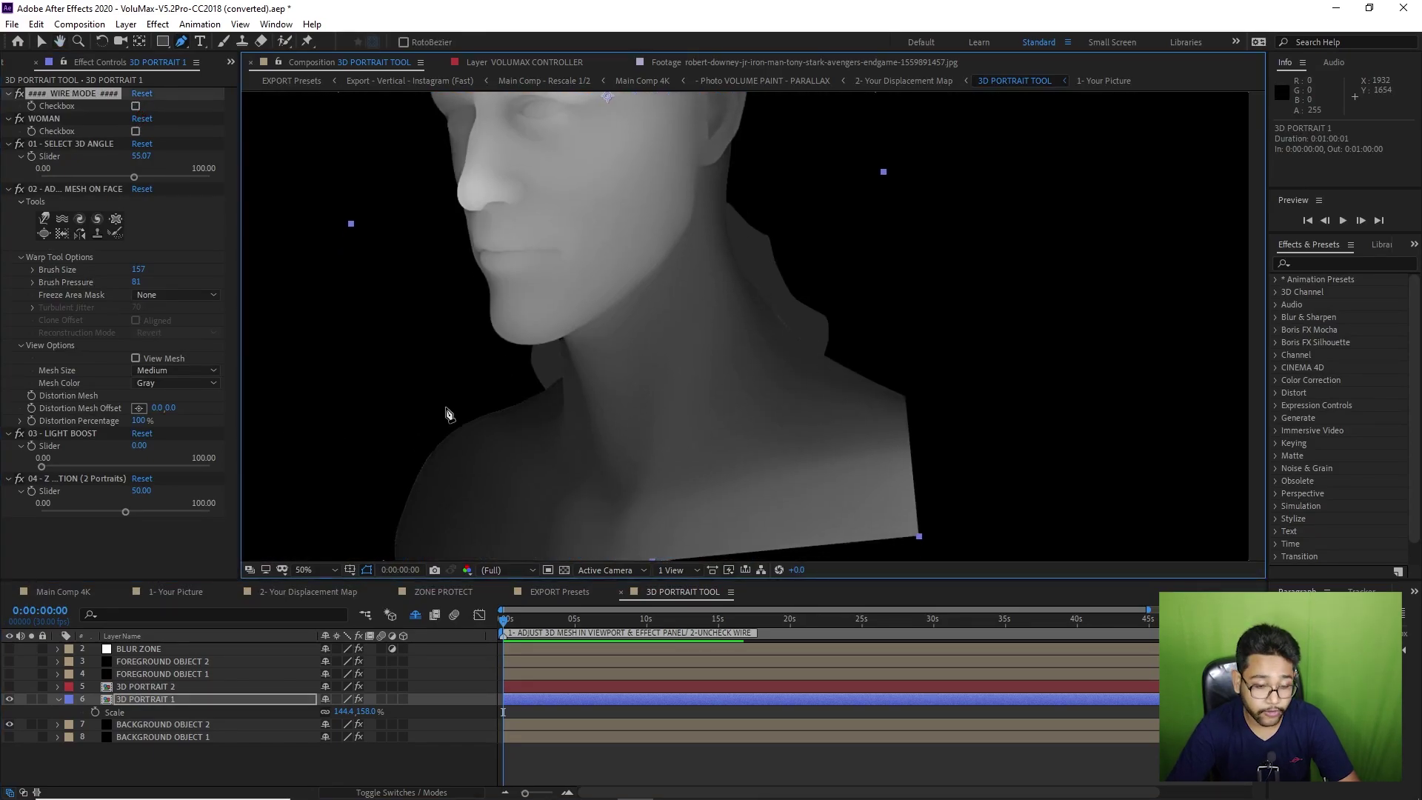
pyautogui.scroll(2, 756, 285)
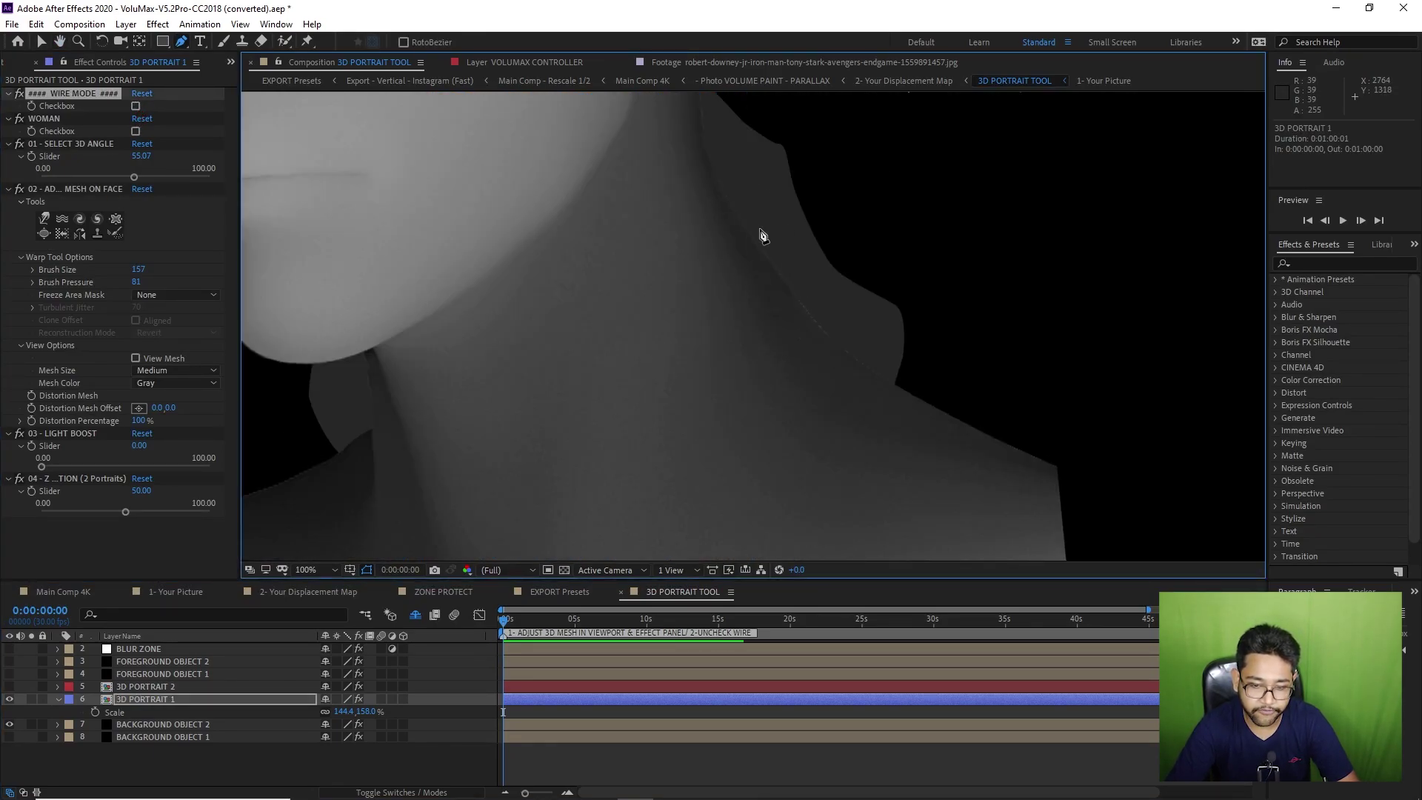
pyautogui.click(145, 725)
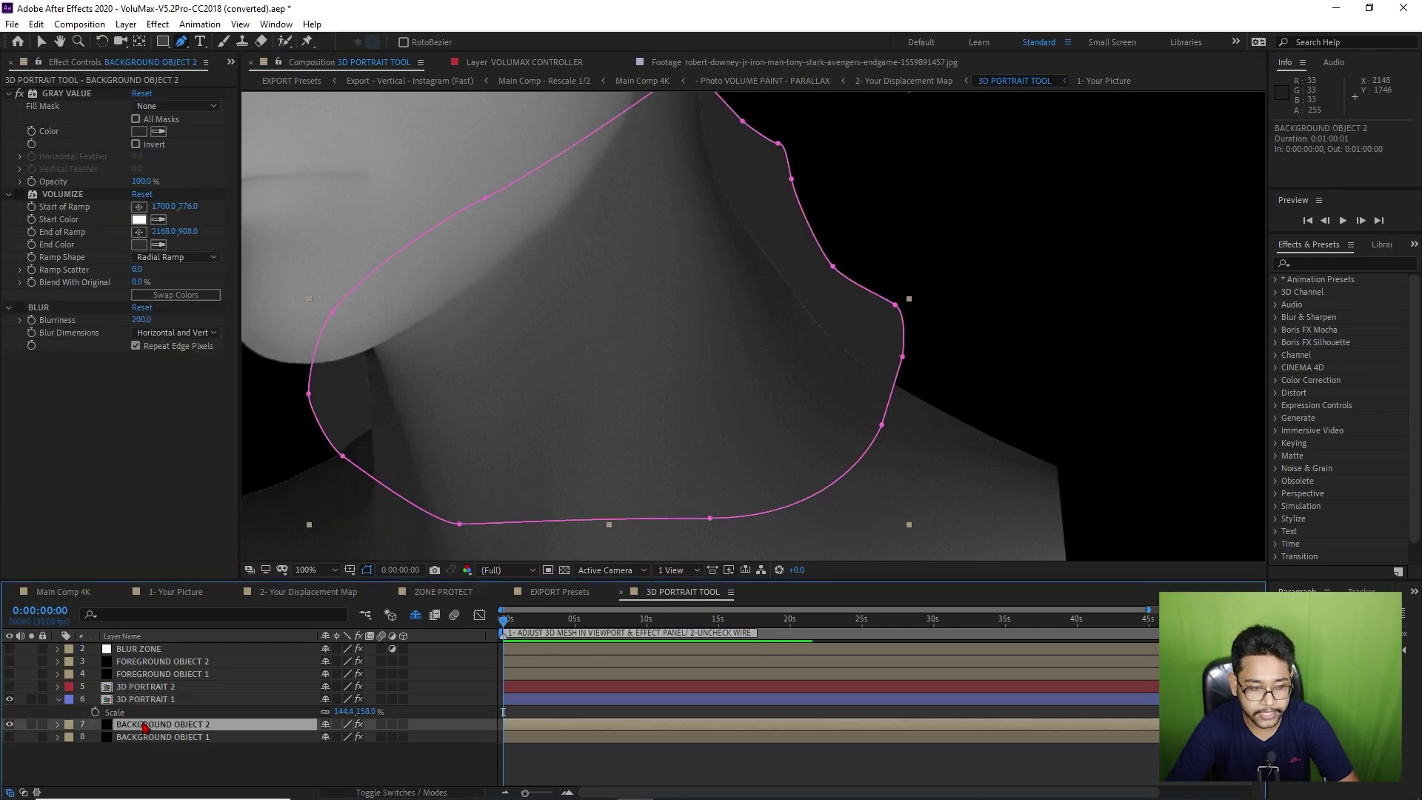
pyautogui.click(158, 134)
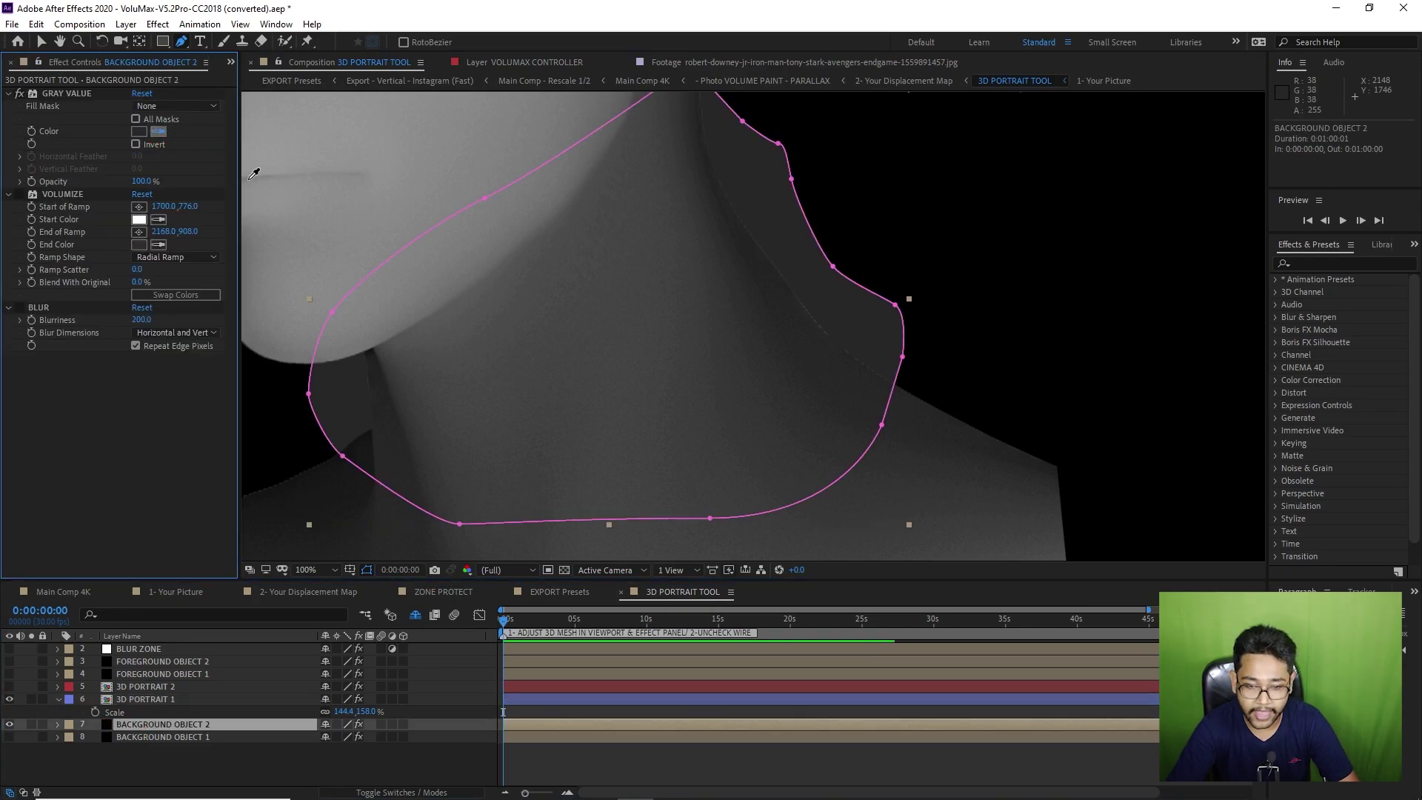
pyautogui.click(732, 214)
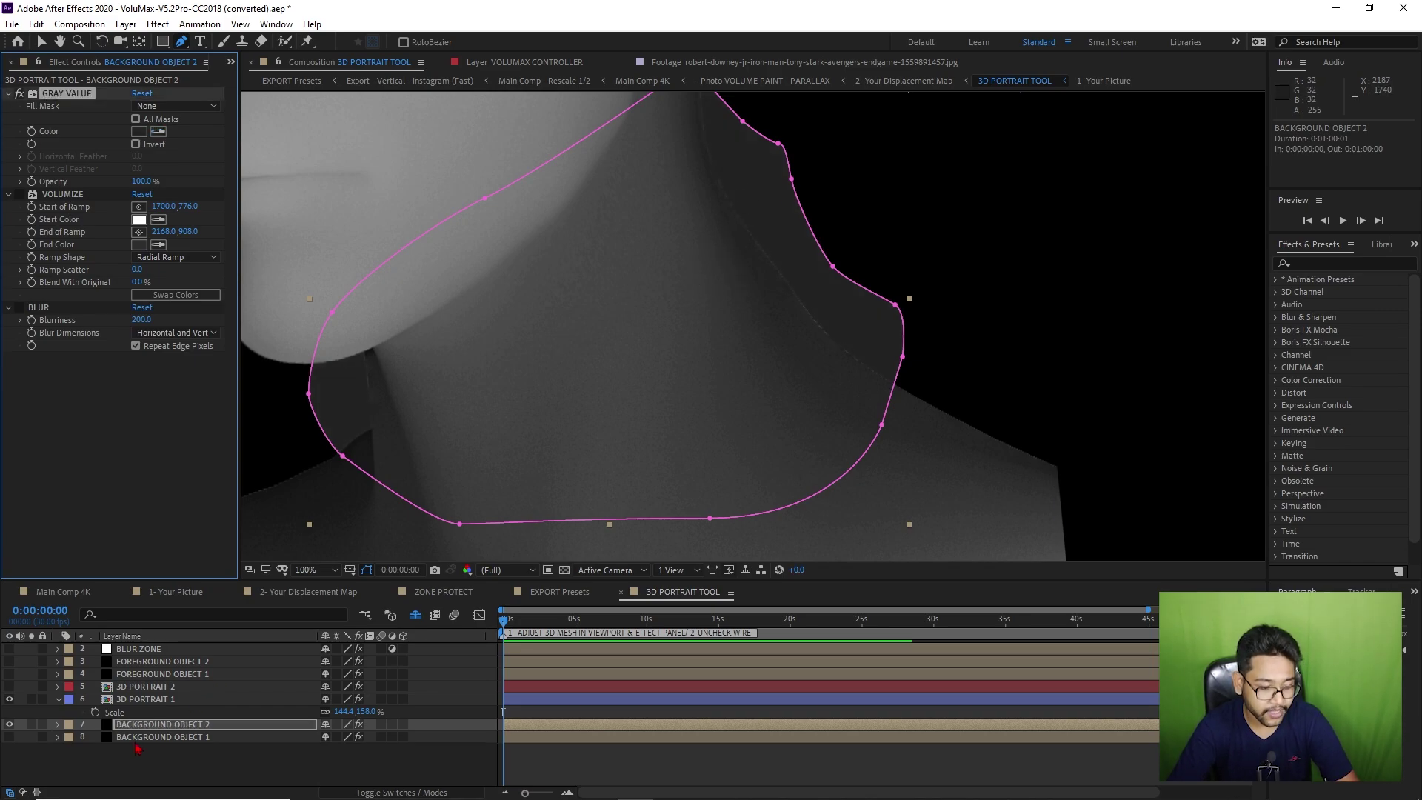
# Turn WIRE MODE of 3D PORTRAIT 1 back on to show the photo with the wireframe.
pyautogui.click(139, 700)
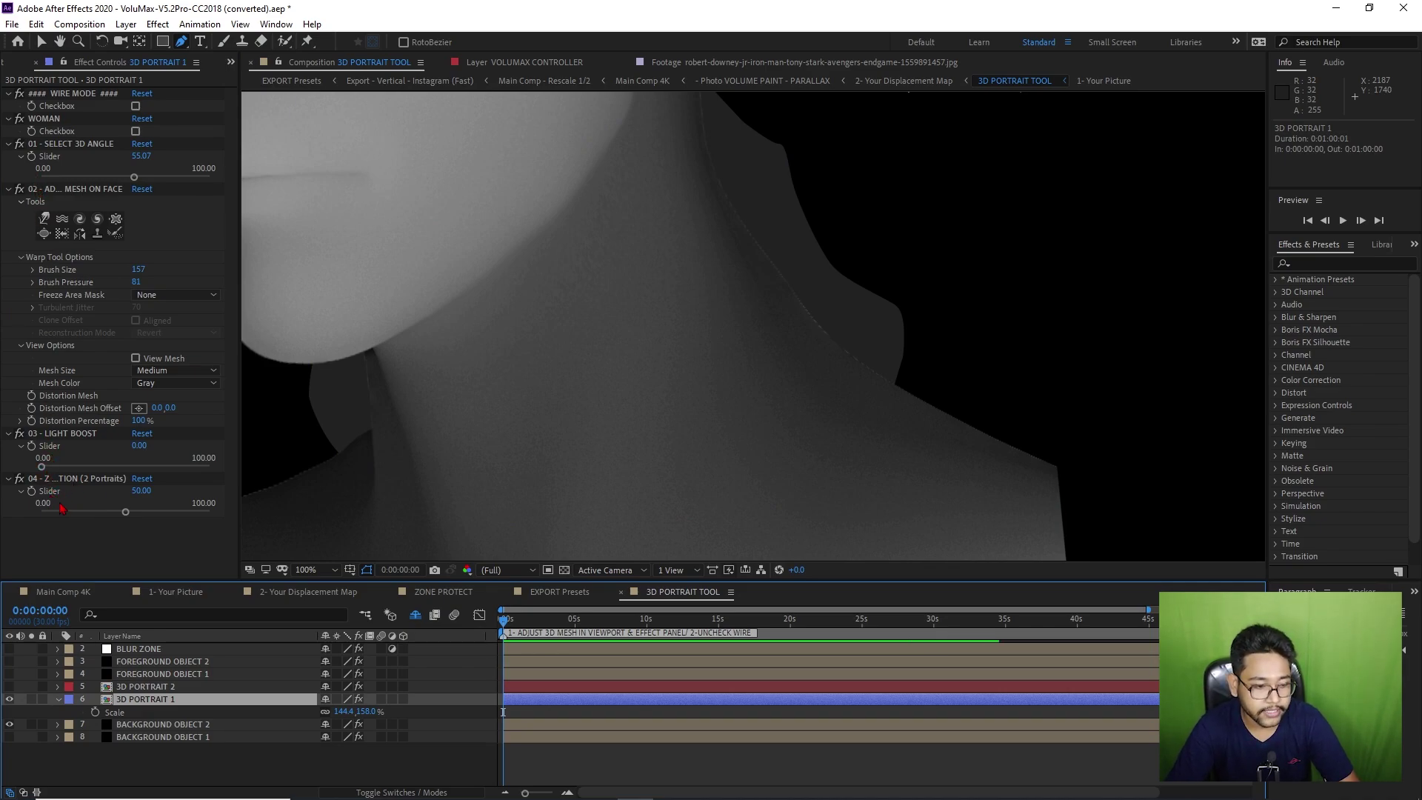
pyautogui.scroll(-2, 482, 296)
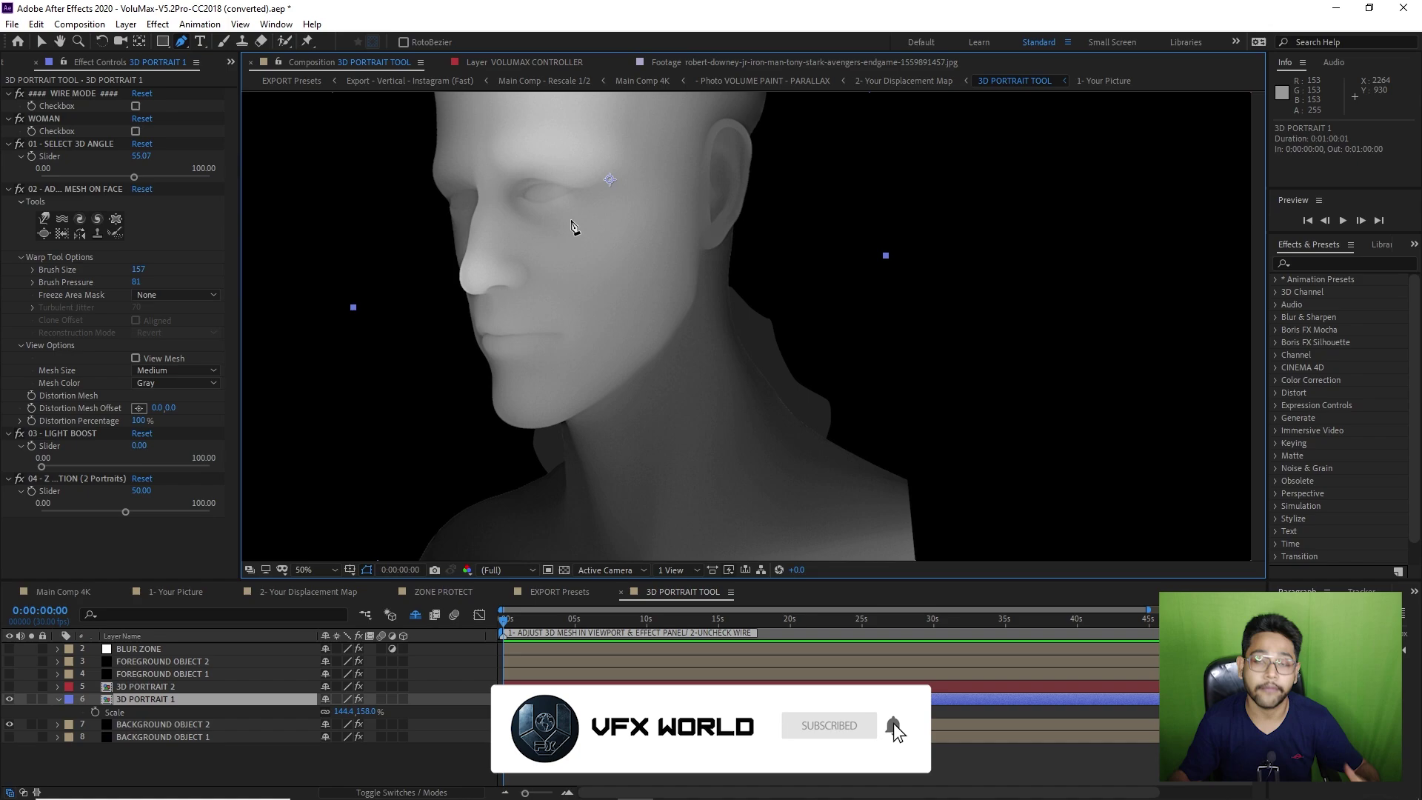
pyautogui.click(118, 106)
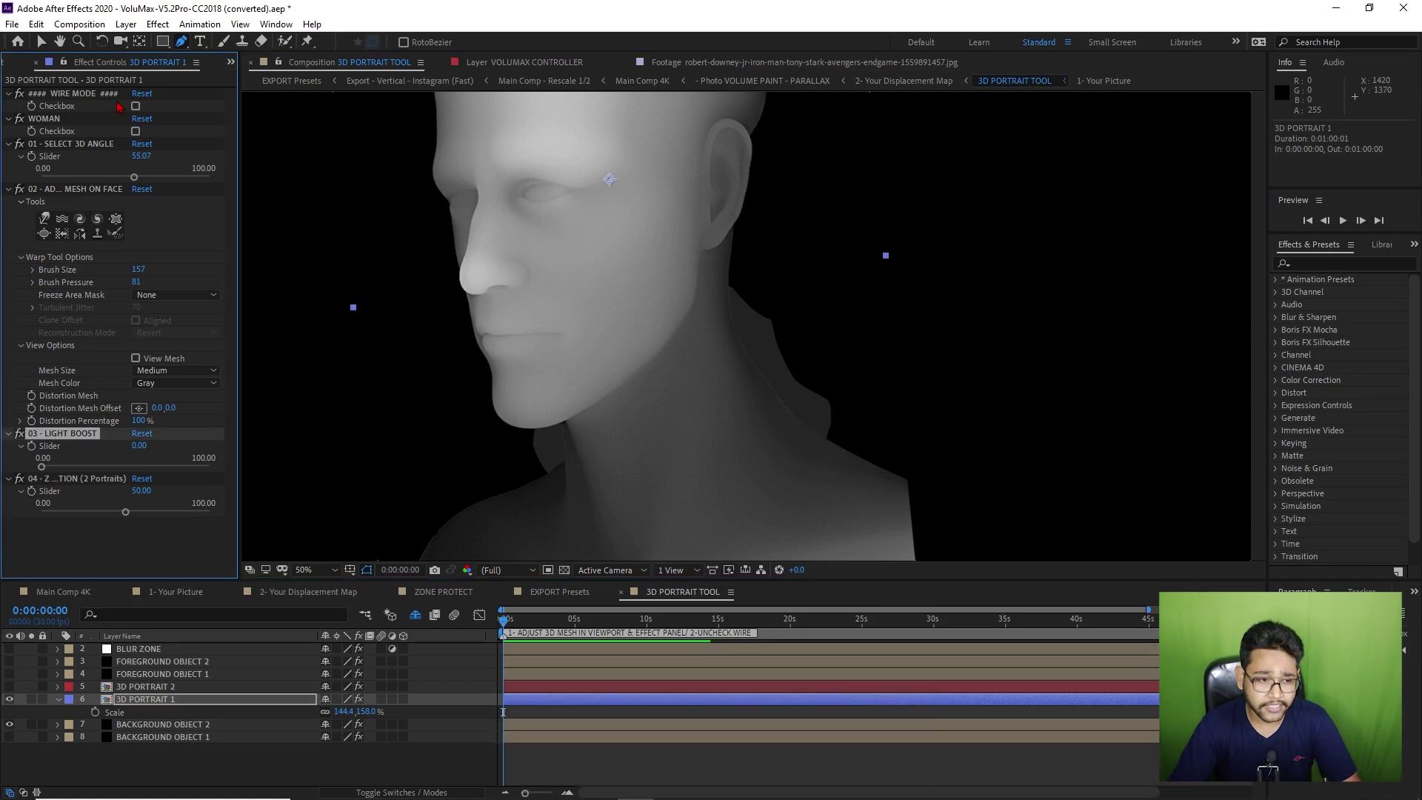
pyautogui.click(136, 106)
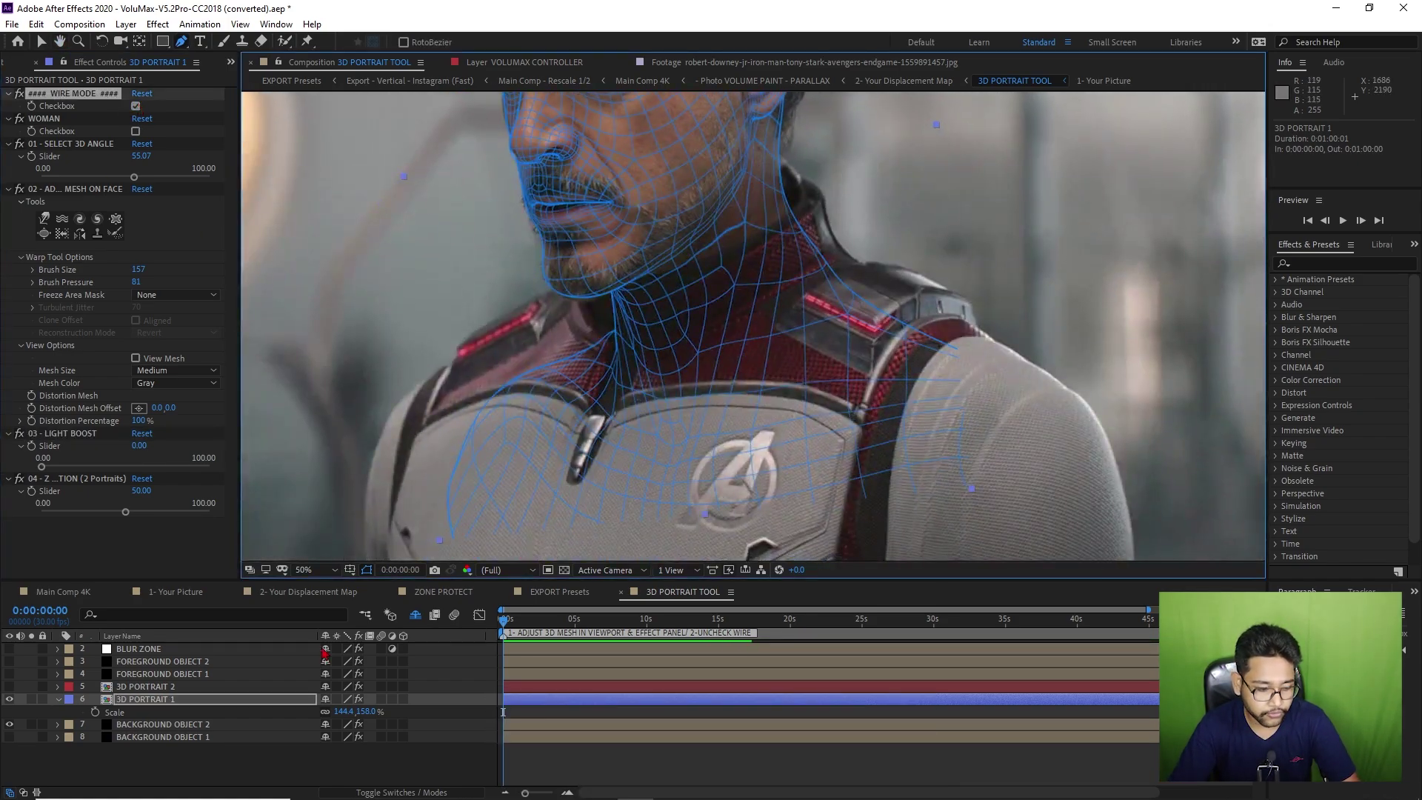
# Enable the BLUR effect on BACKGROUND OBJECT 2 and set its Blurriness to 17.
pyautogui.click(189, 724)
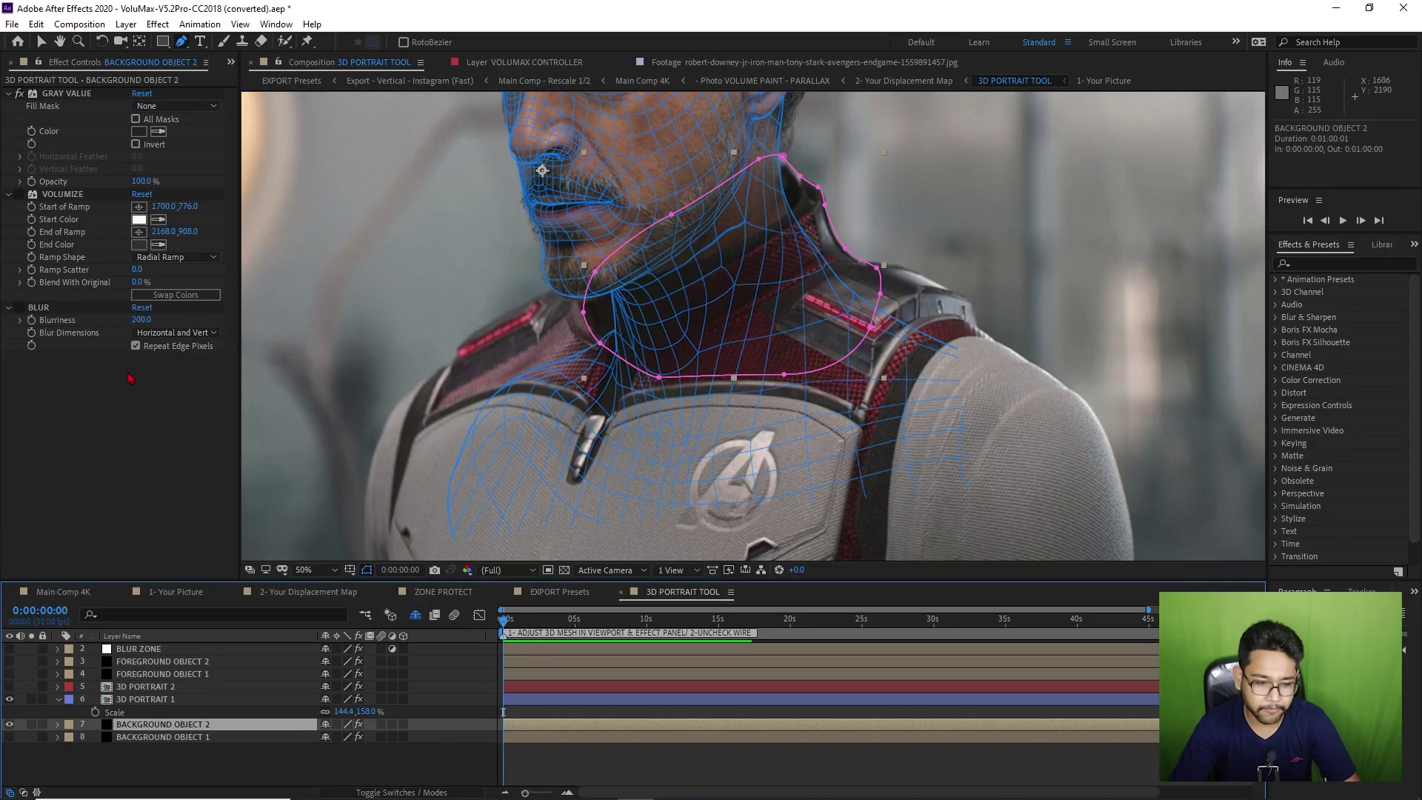
pyautogui.click(21, 326)
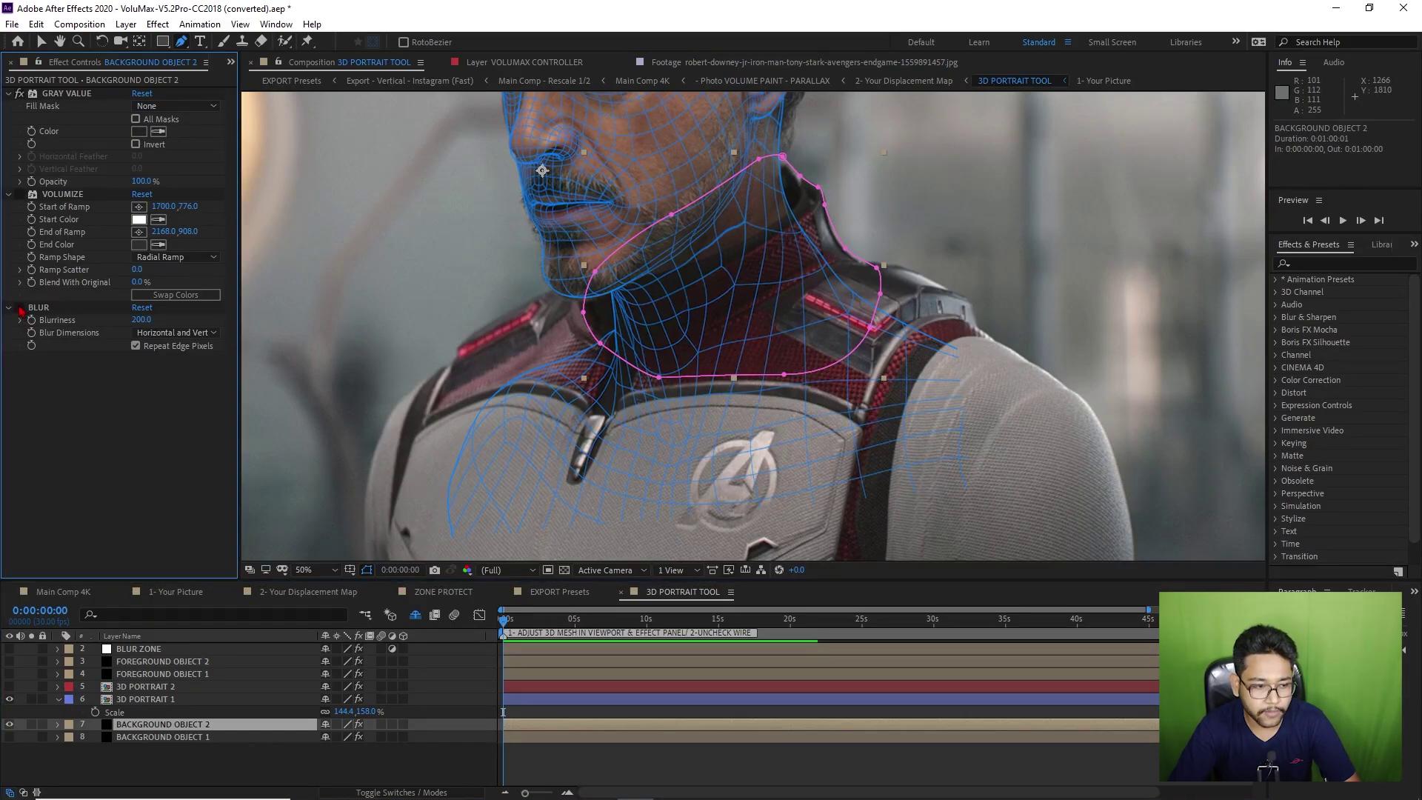
pyautogui.moveTo(140, 319); pyautogui.dragTo(97, 327)
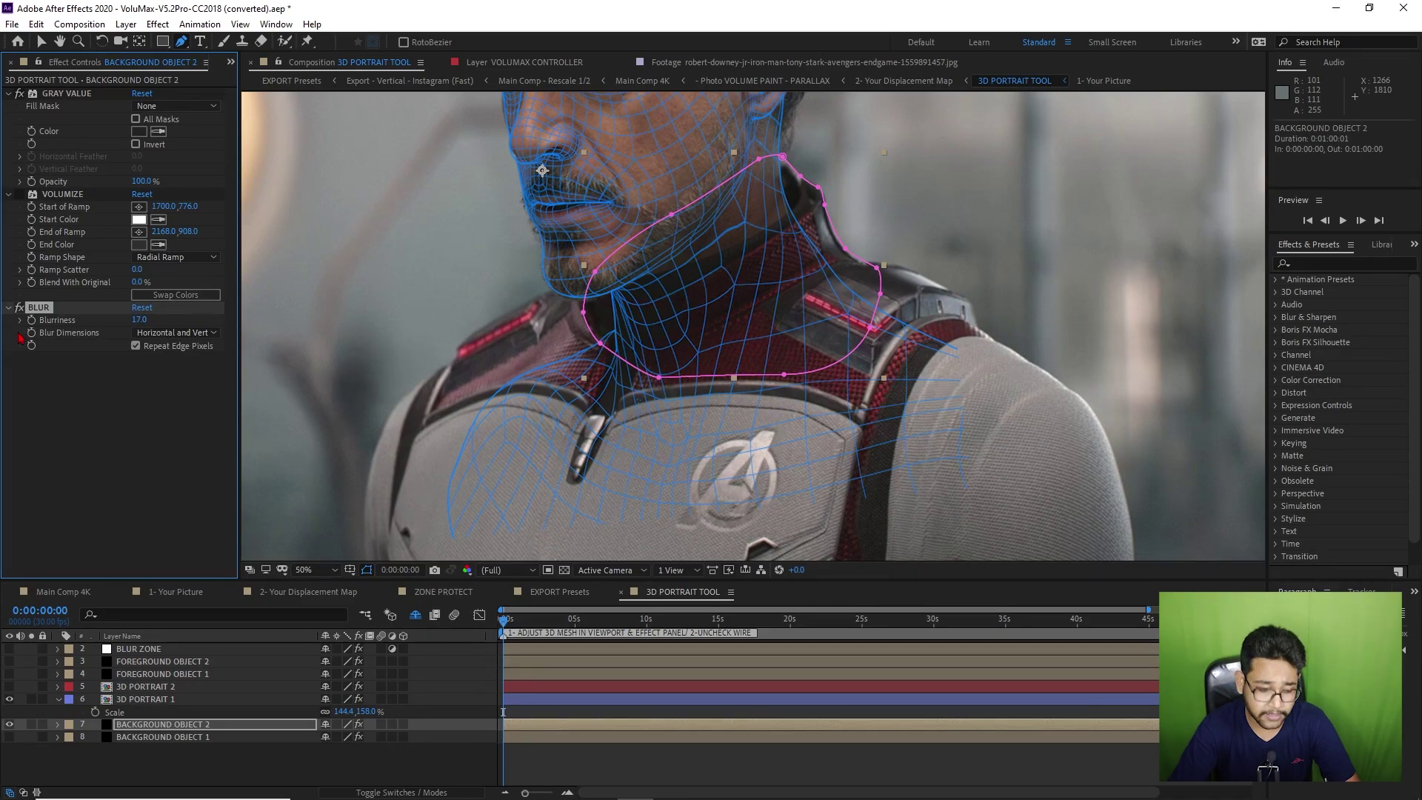
# Make BACKGROUND OBJECT 1 visible and draw a closed Pen tool mask on it around the shoulders and torso, extending below the photo.
pyautogui.click(152, 738)
pyautogui.click(10, 737)
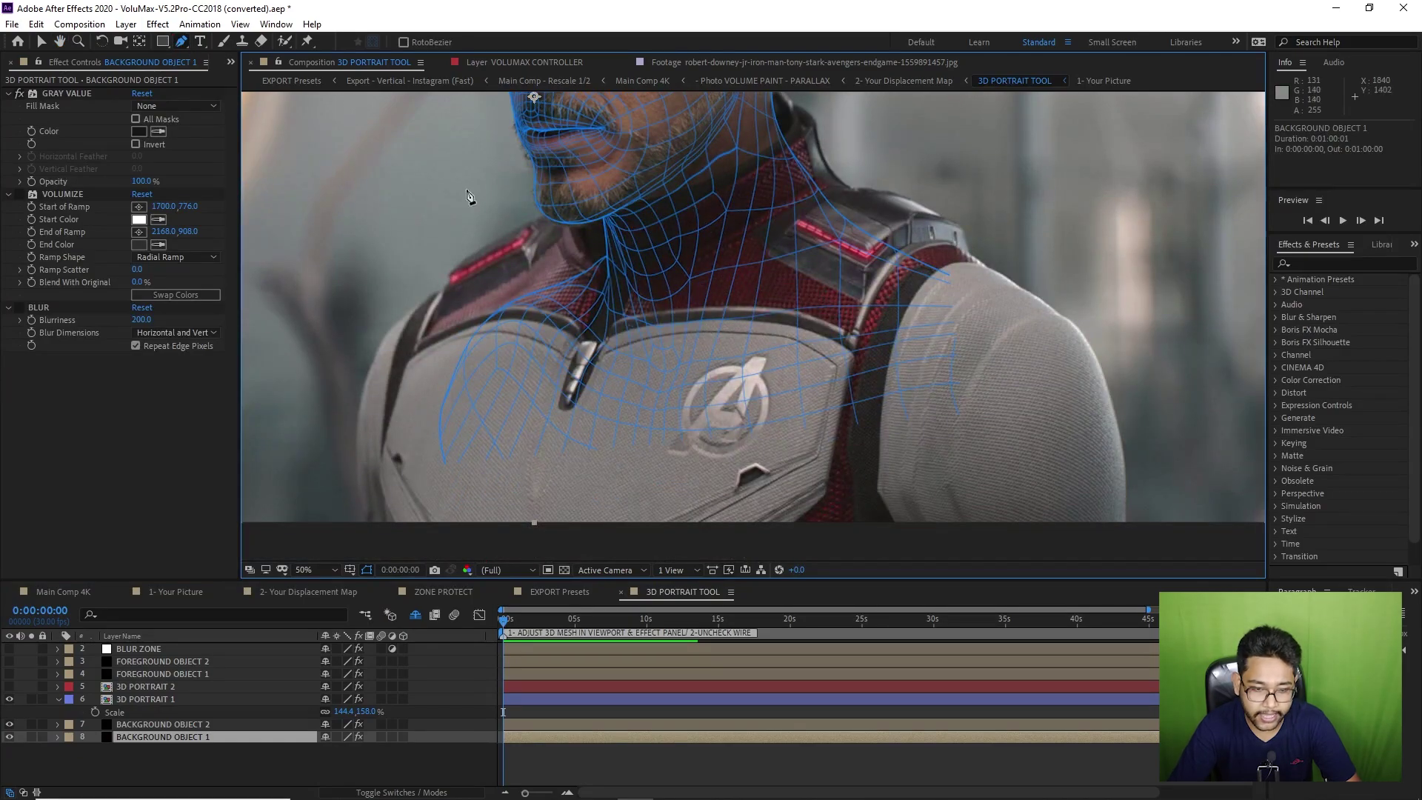
pyautogui.click(594, 194)
pyautogui.moveTo(507, 230); pyautogui.dragTo(497, 235)
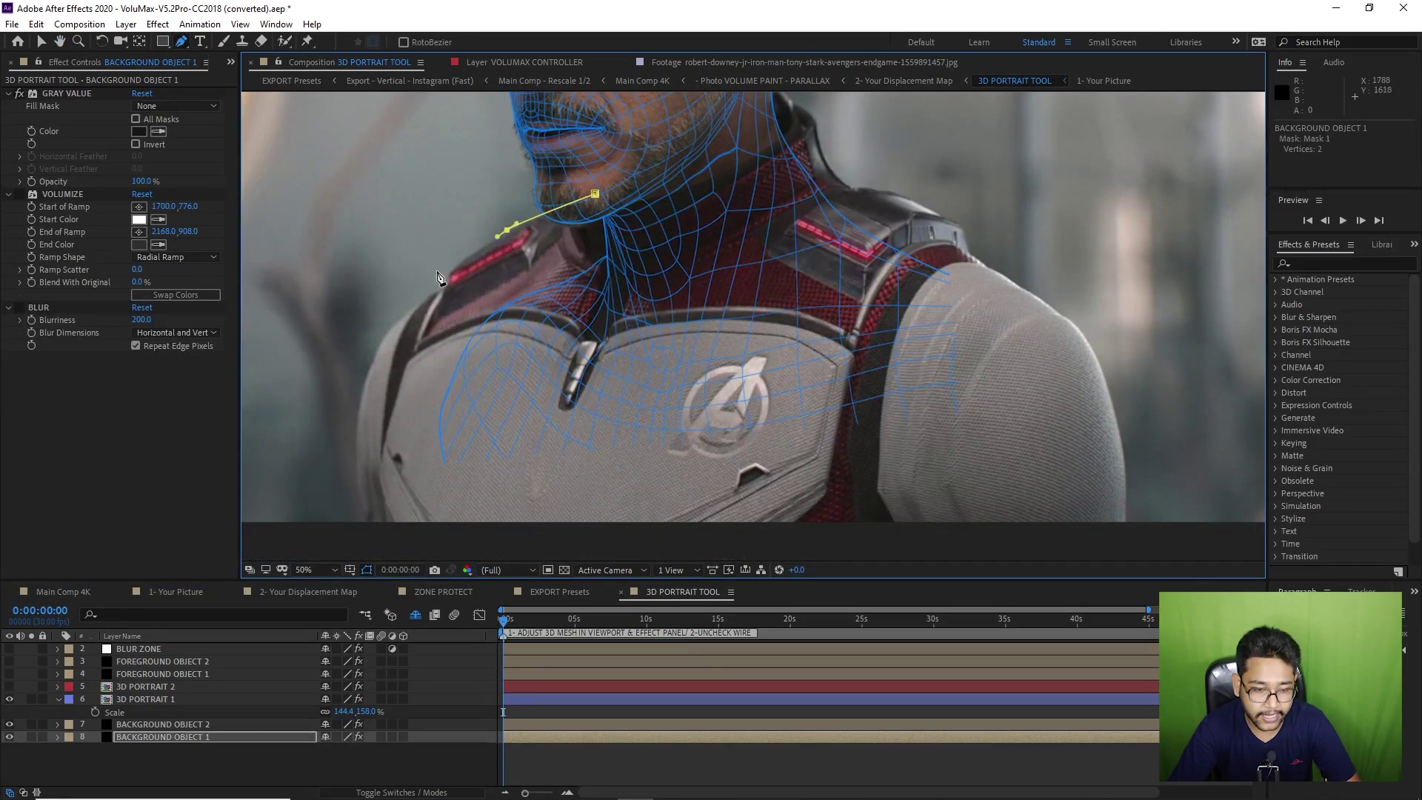
pyautogui.click(432, 295)
pyautogui.click(399, 320)
pyautogui.scroll(-3, 371, 382)
pyautogui.click(372, 301)
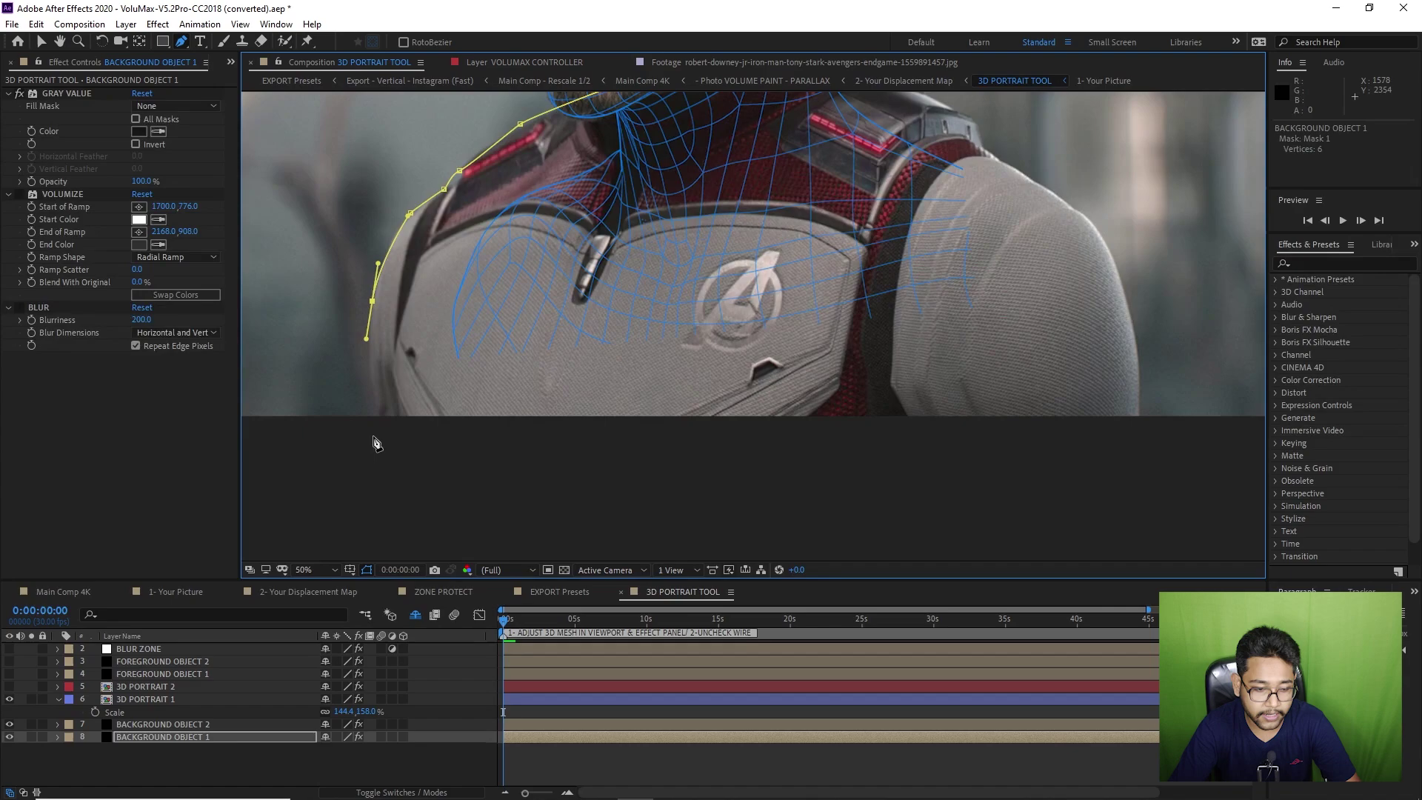
pyautogui.click(374, 435)
pyautogui.click(373, 499)
pyautogui.moveTo(836, 514); pyautogui.dragTo(866, 512)
pyautogui.click(1091, 504)
pyautogui.click(1149, 400)
pyautogui.click(1137, 353)
pyautogui.click(1113, 257)
pyautogui.click(1092, 222)
pyautogui.click(1066, 202)
pyautogui.scroll(5, 1066, 202)
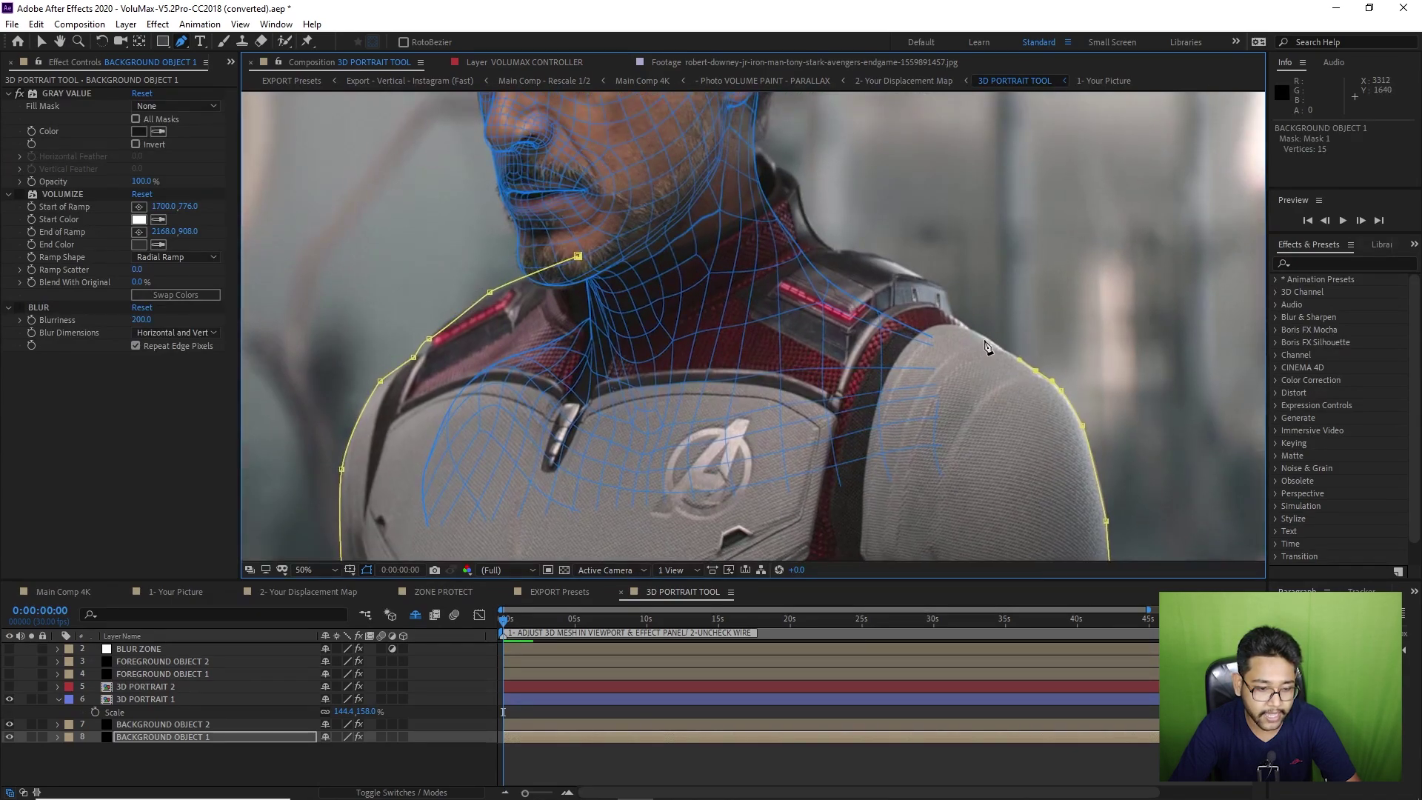
pyautogui.click(986, 335)
pyautogui.click(953, 317)
pyautogui.click(948, 308)
pyautogui.click(940, 285)
pyautogui.click(885, 255)
pyautogui.click(854, 249)
pyautogui.click(828, 249)
pyautogui.click(771, 245)
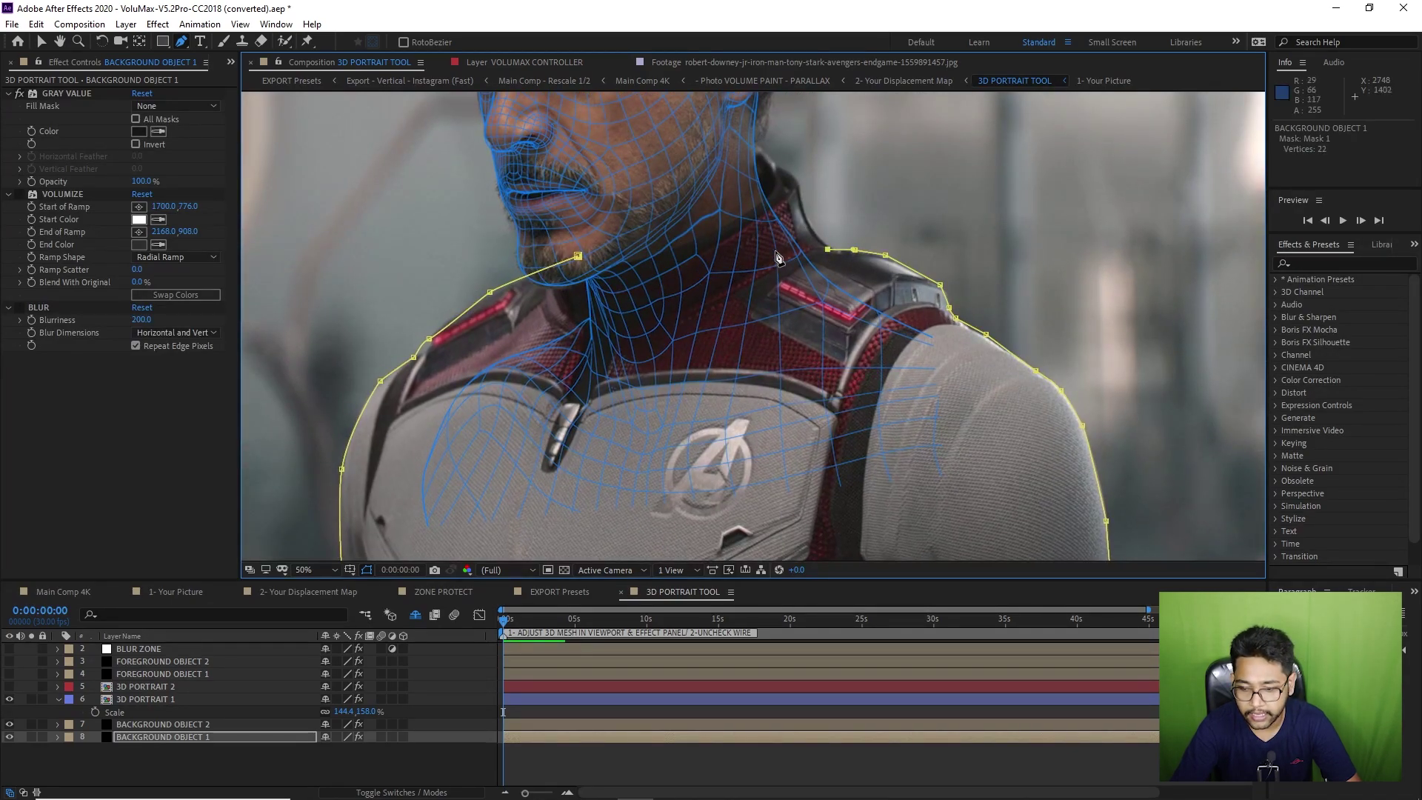
pyautogui.click(595, 255)
pyautogui.click(578, 256)
# Turn off WIRE MODE on 3D PORTRAIT 1 and warp the mesh's lower chest edge outward and down over the body.
pyautogui.click(145, 700)
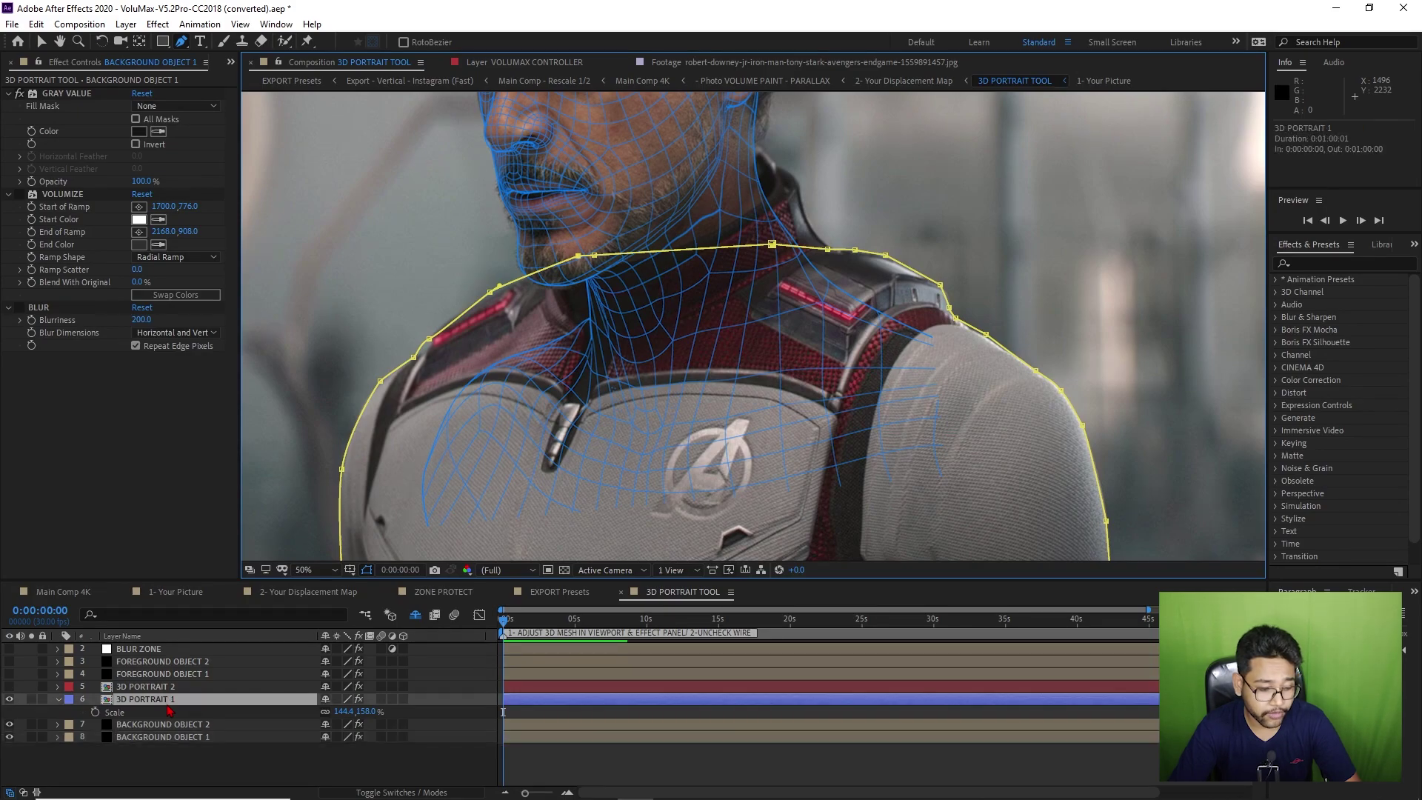
pyautogui.click(135, 106)
pyautogui.scroll(-2, 625, 474)
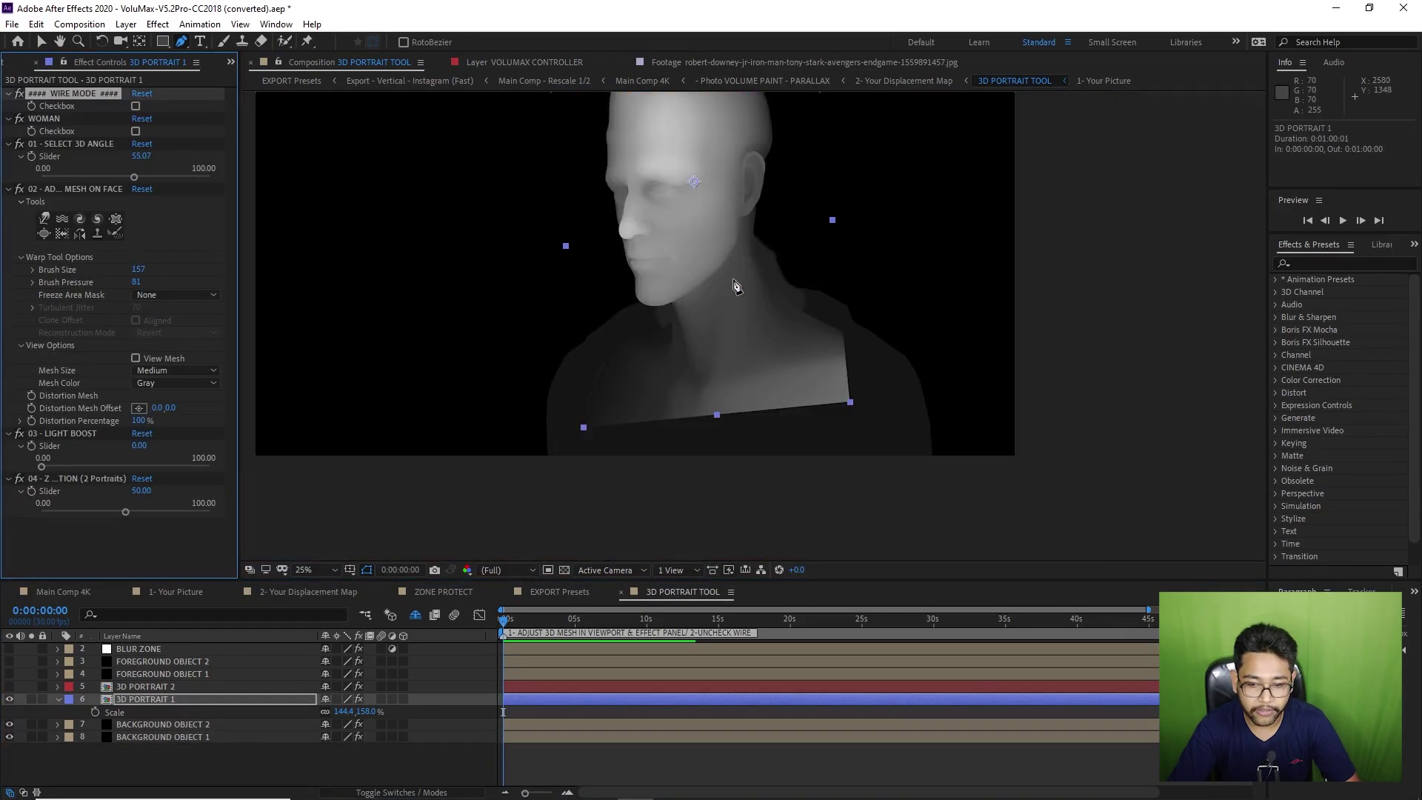
pyautogui.scroll(2, 852, 415)
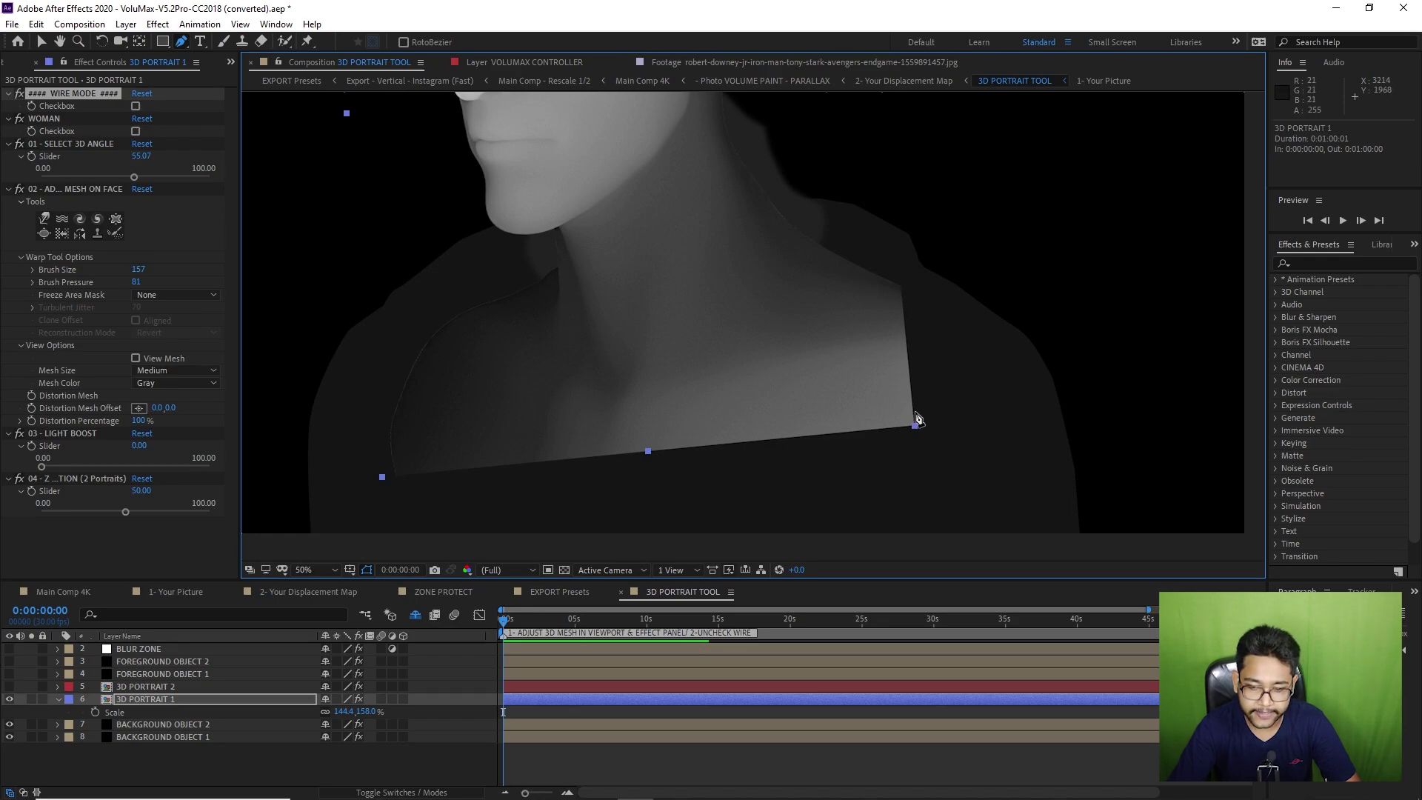
pyautogui.click(44, 220)
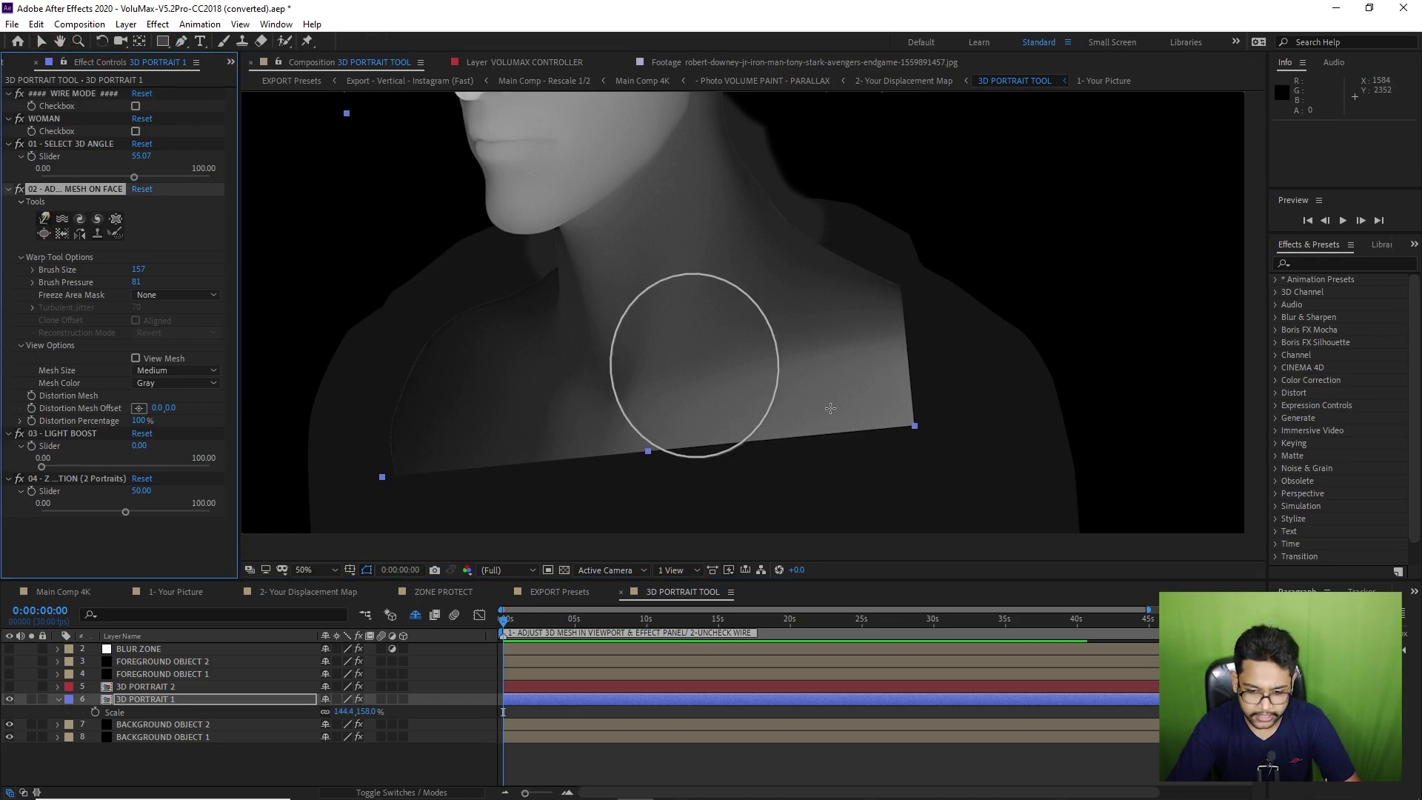
pyautogui.moveTo(881, 361)
pyautogui.mouseDown()
pyautogui.moveTo(889, 311)
pyautogui.moveTo(780, 432)
pyautogui.moveTo(797, 447)
pyautogui.moveTo(632, 455)
pyautogui.moveTo(581, 437)
pyautogui.moveTo(467, 457)
pyautogui.moveTo(424, 487)
pyautogui.moveTo(483, 492)
pyautogui.mouseUp()
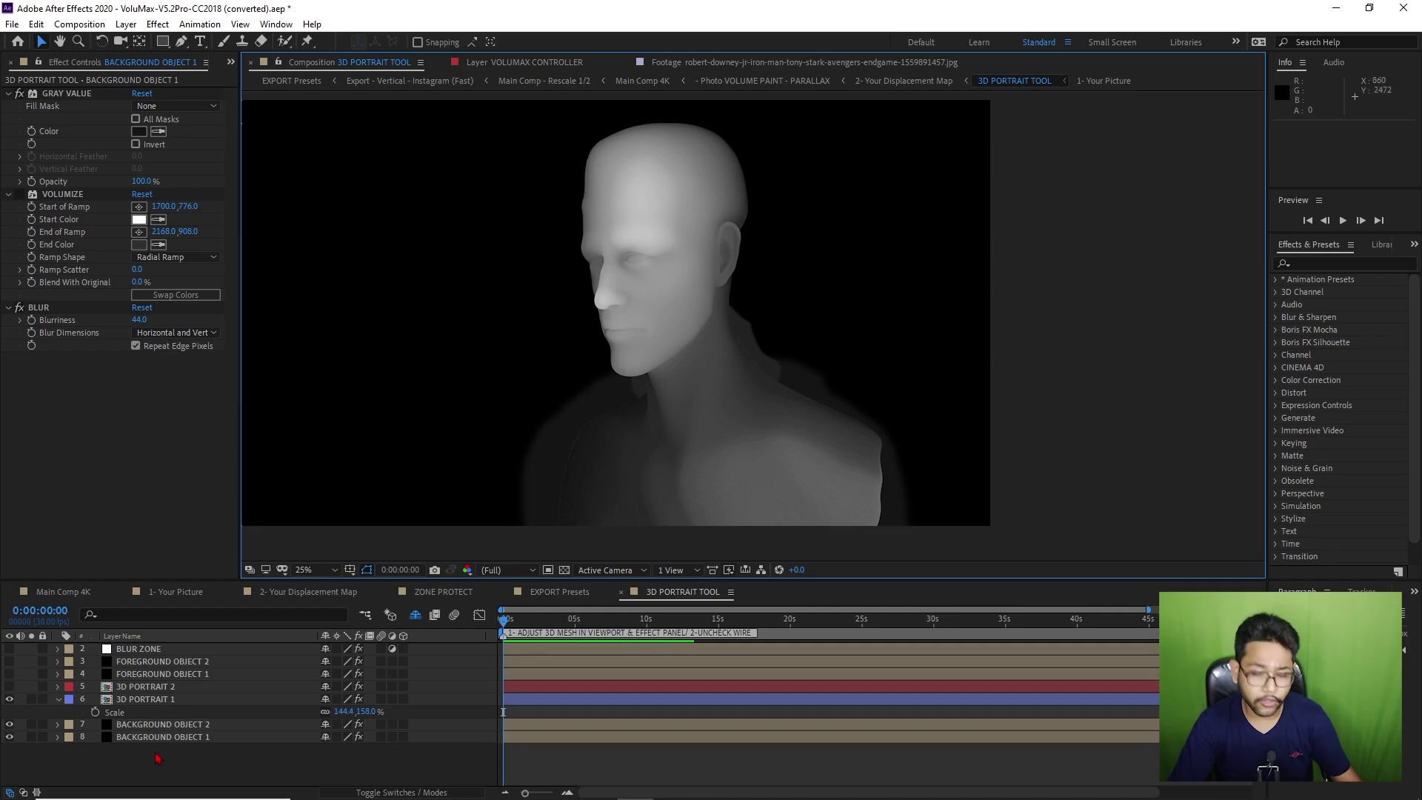
# Turn WIRE MODE of 3D PORTRAIT 1 back on and select the FOREGROUND OBJECT 1 layer.
pyautogui.click(127, 697)
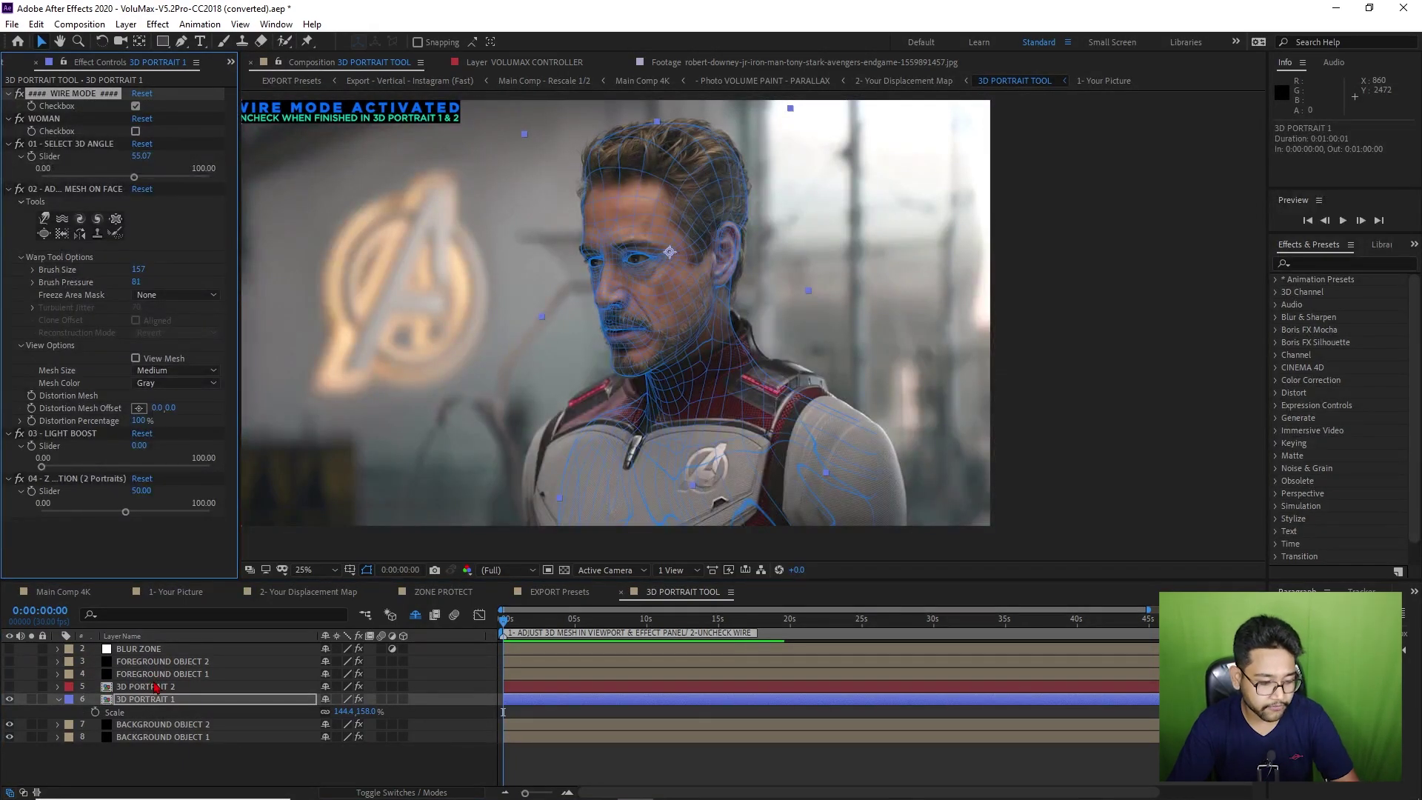
pyautogui.click(162, 675)
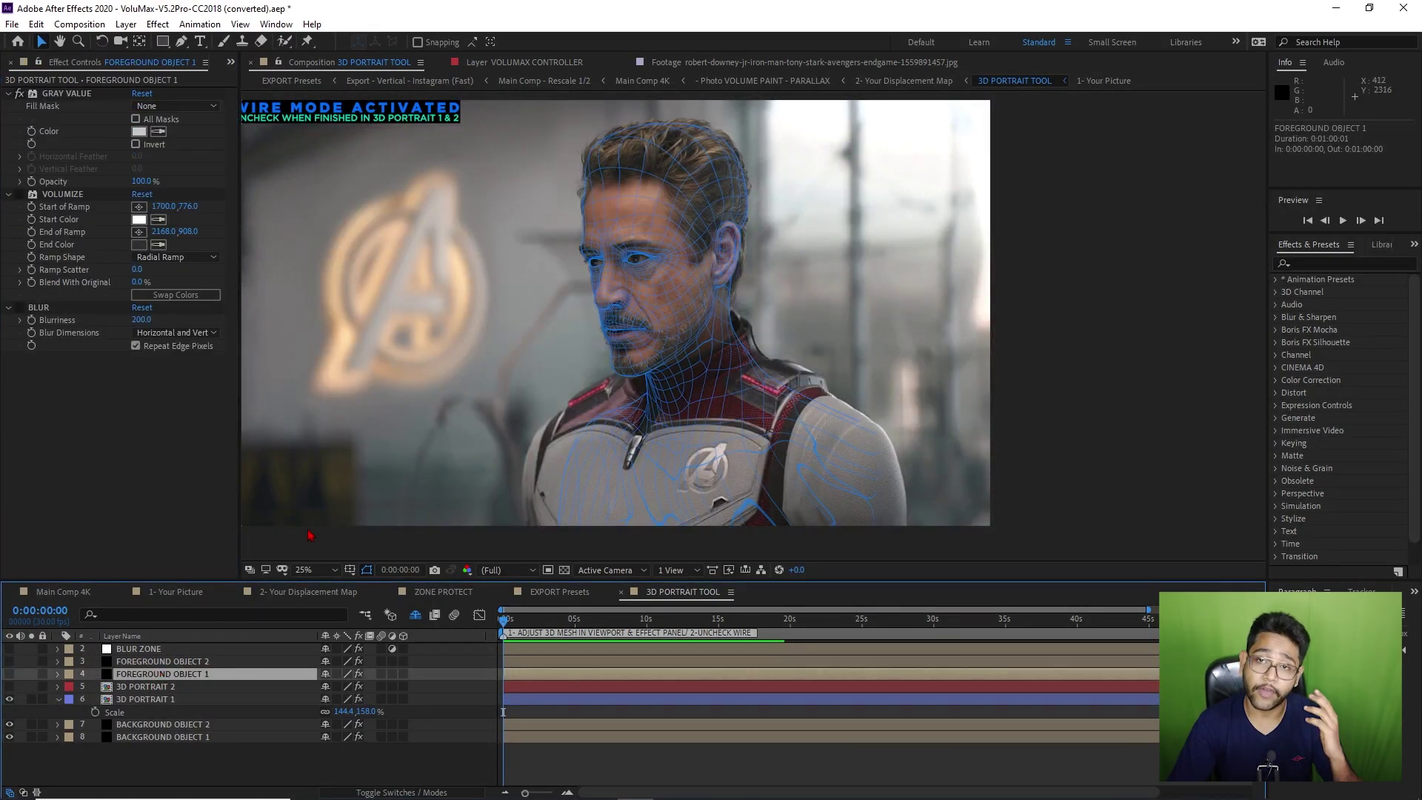
# Show 3D PORTRAIT 2 in place of 3D PORTRAIT 1 to view the second head model, and restore the original layer visibility.
pyautogui.click(9, 699)
pyautogui.click(8, 686)
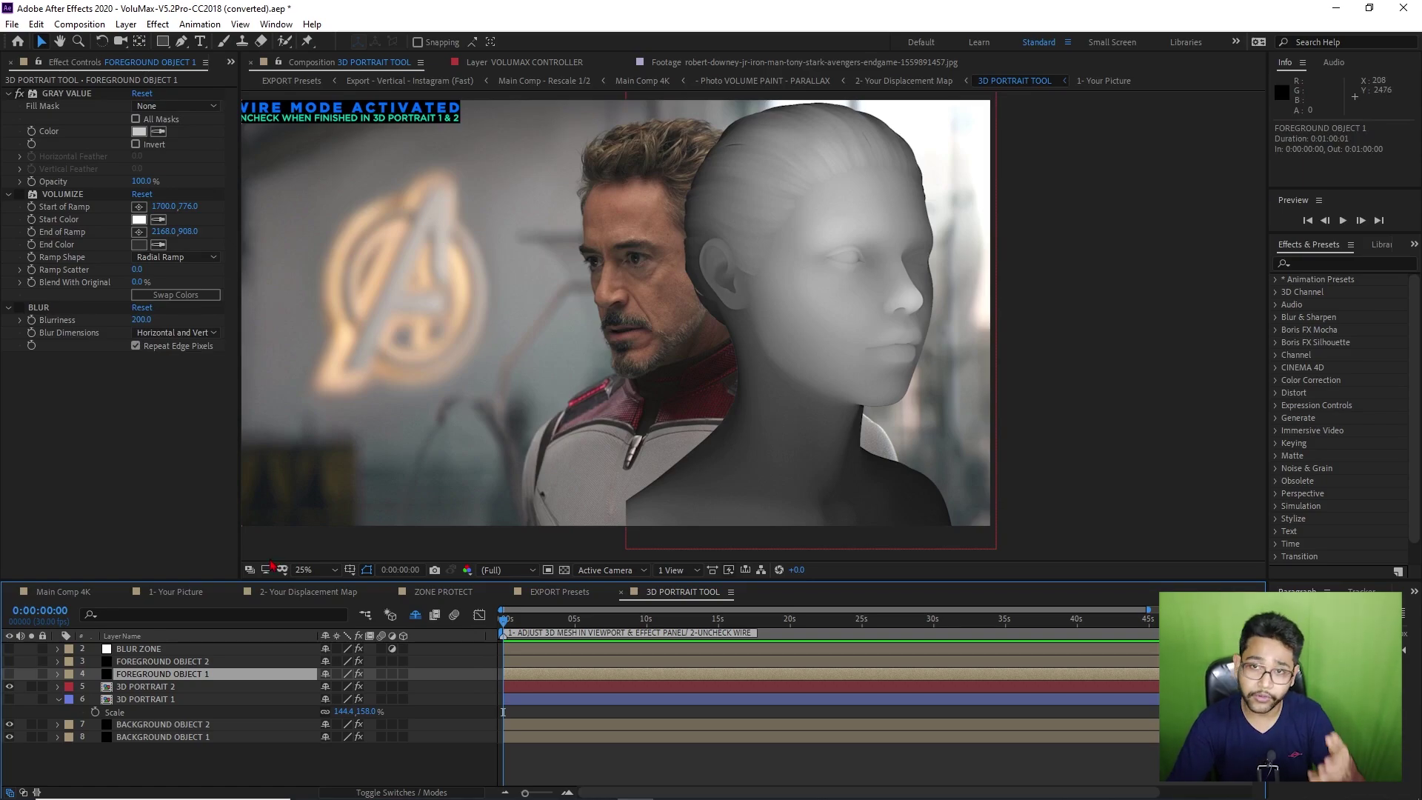
pyautogui.click(9, 686)
pyautogui.click(10, 698)
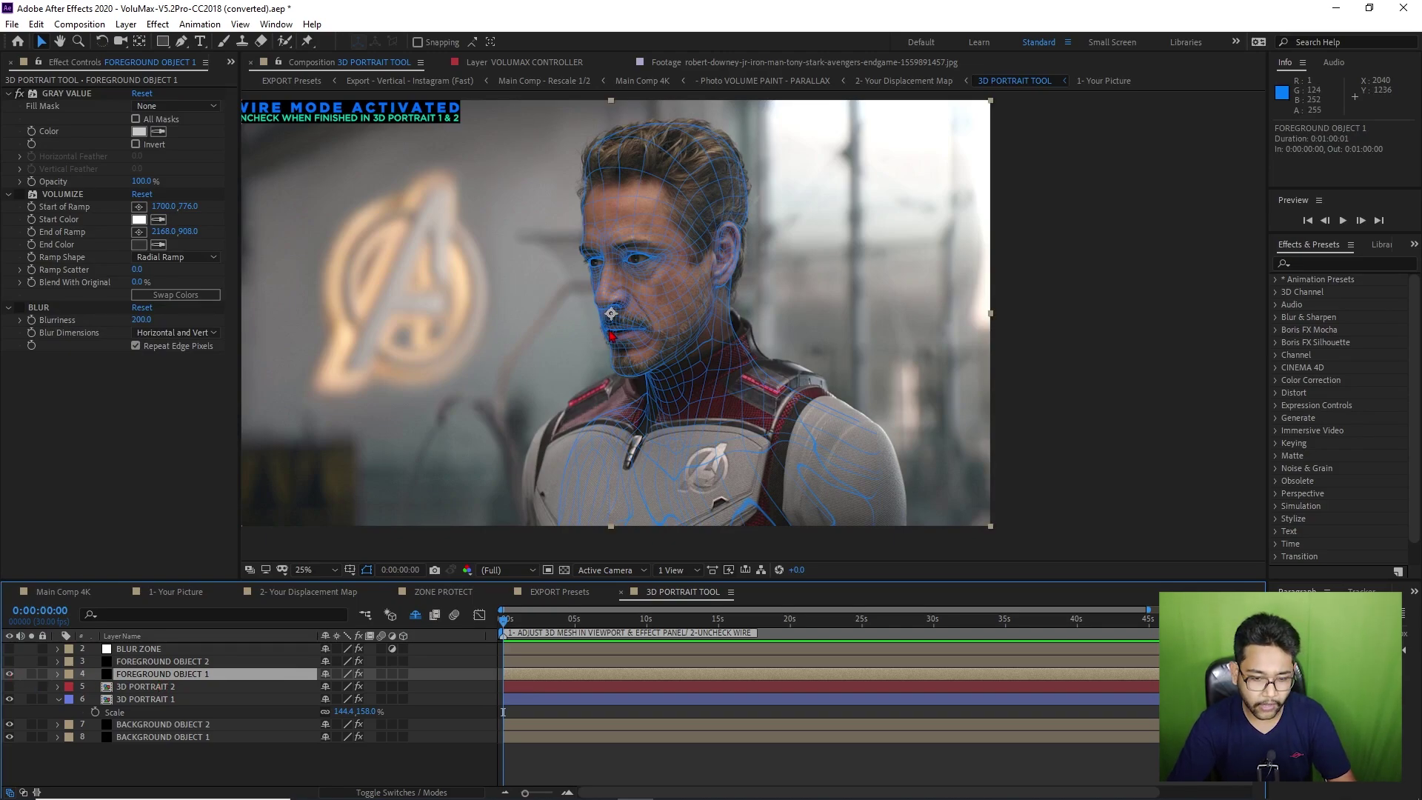
# Draw a closed Pen tool mask around the nose on FOREGROUND OBJECT 1, from between the eyes down to the nostrils.
pyautogui.scroll(4, 611, 333)
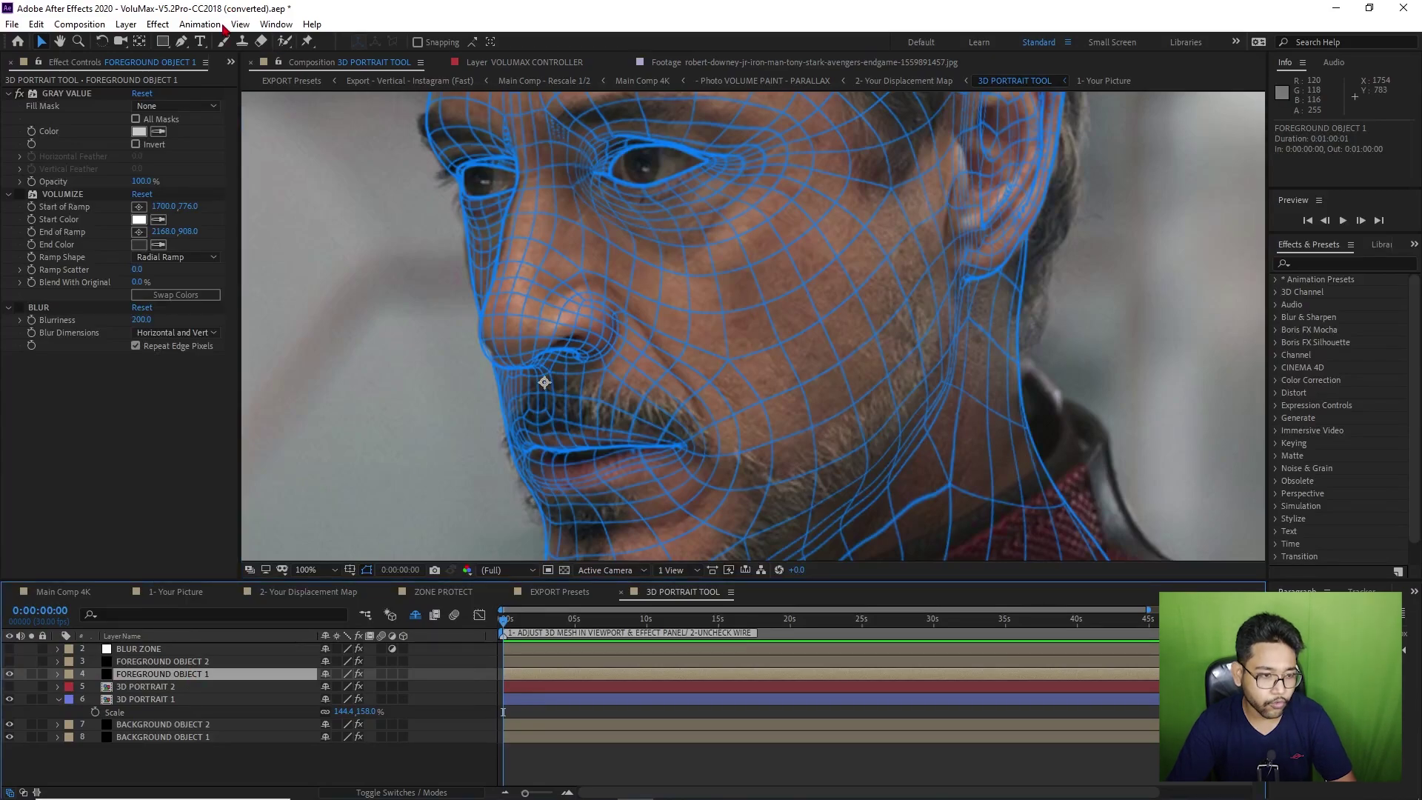
pyautogui.click(181, 43)
pyautogui.click(520, 157)
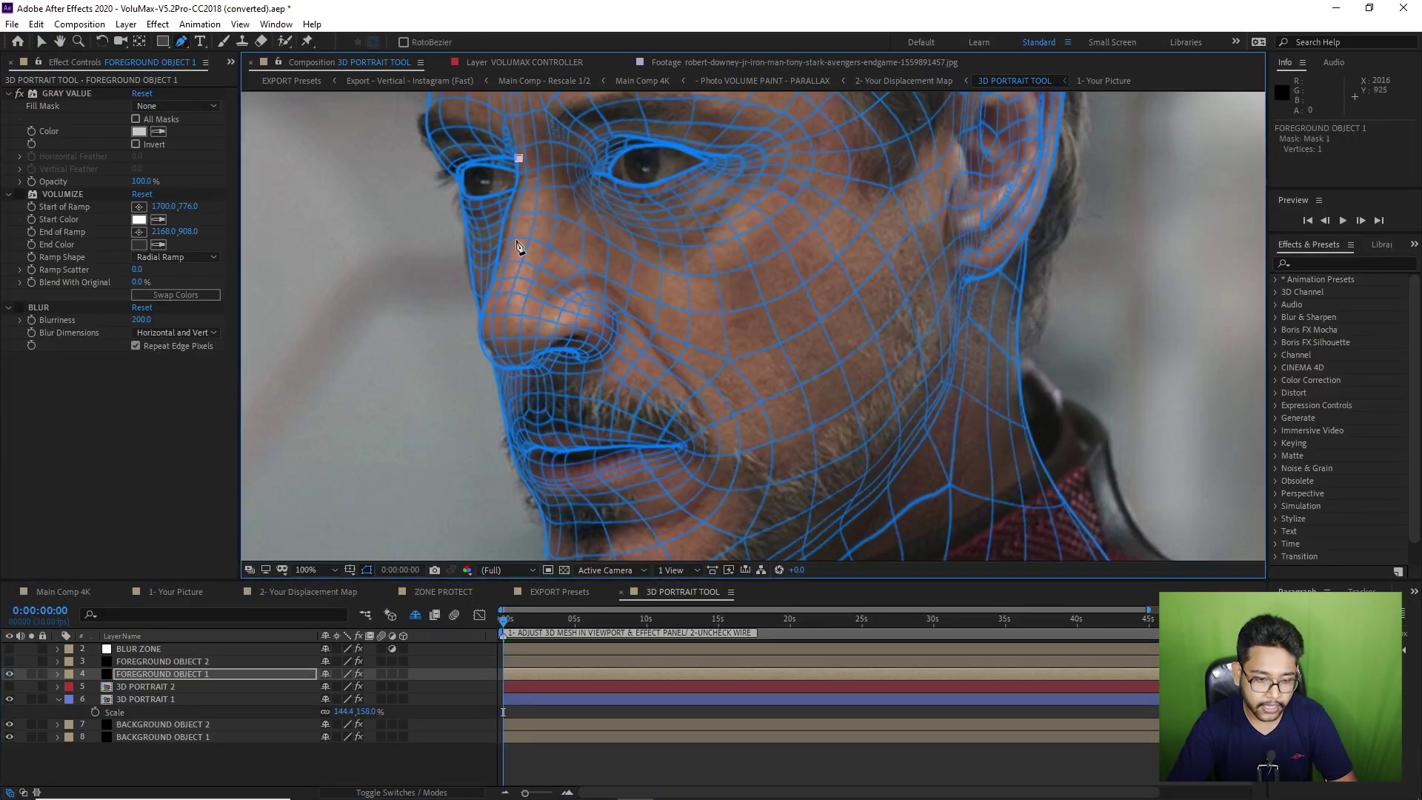
pyautogui.click(486, 279)
pyautogui.click(489, 354)
pyautogui.click(551, 367)
pyautogui.click(615, 361)
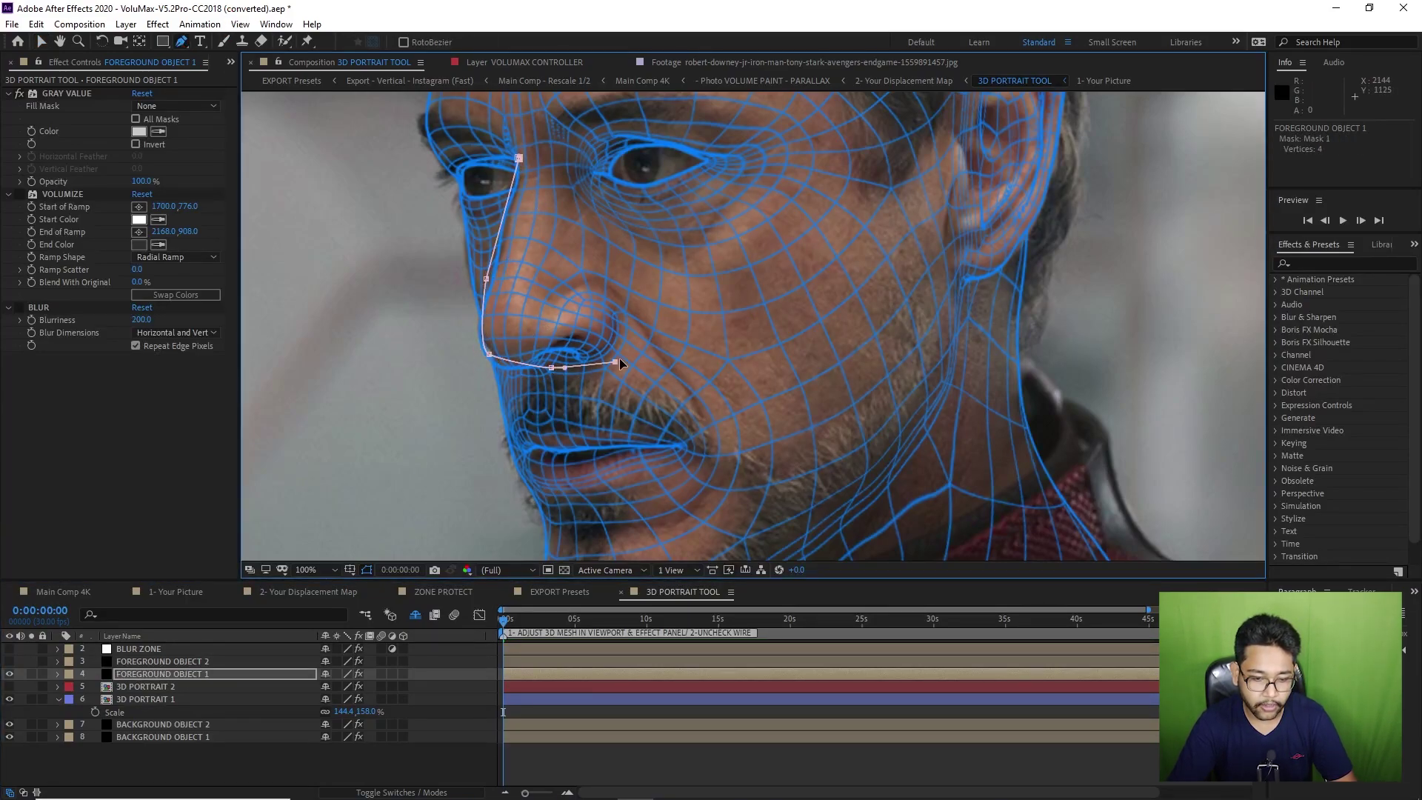
pyautogui.click(624, 346)
pyautogui.click(627, 308)
pyautogui.click(585, 223)
pyautogui.click(545, 150)
pyautogui.click(524, 124)
pyautogui.click(519, 158)
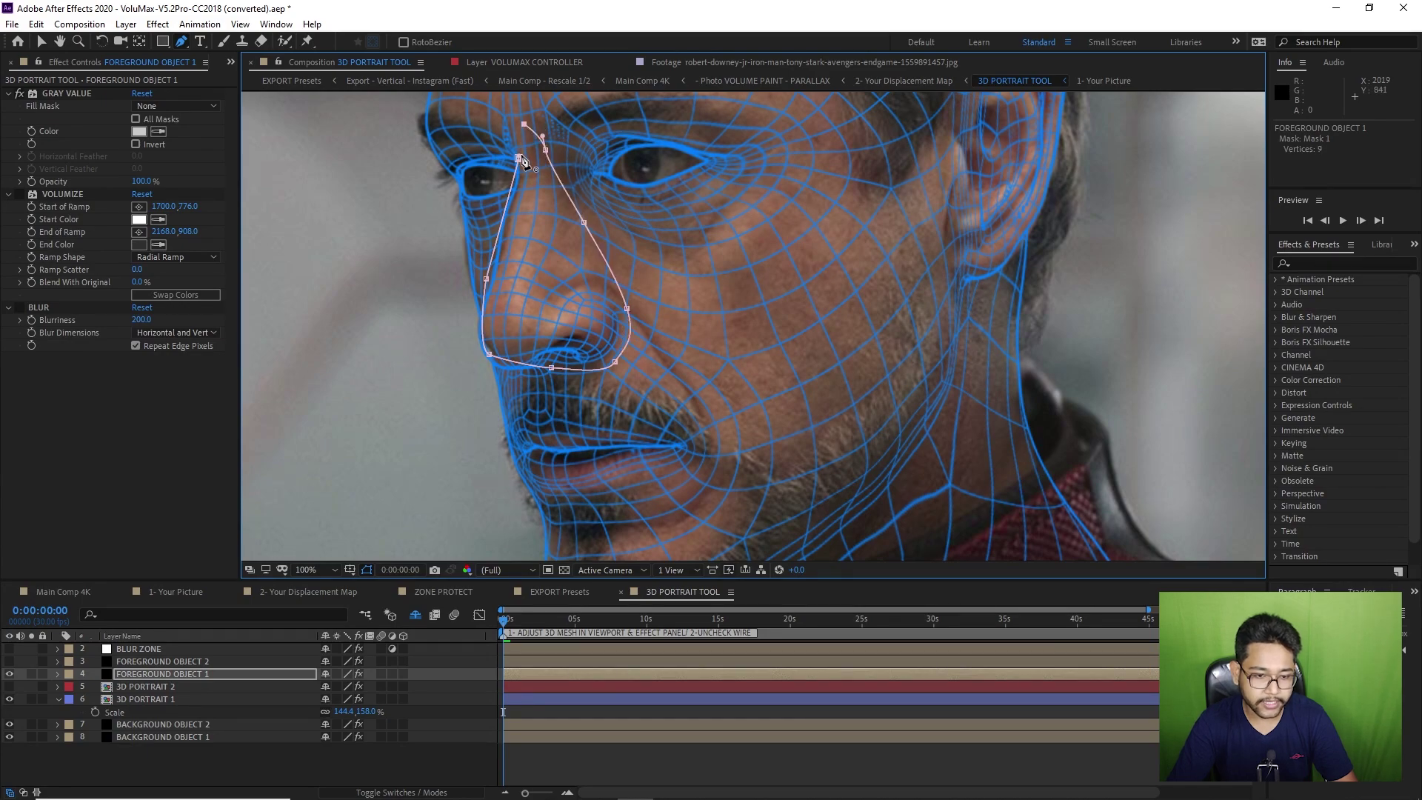
# Turn off WIRE MODE on 3D PORTRAIT 1 and enable BLUR on FOREGROUND OBJECT 1 with Blurriness 24.
pyautogui.click(189, 700)
pyautogui.click(136, 106)
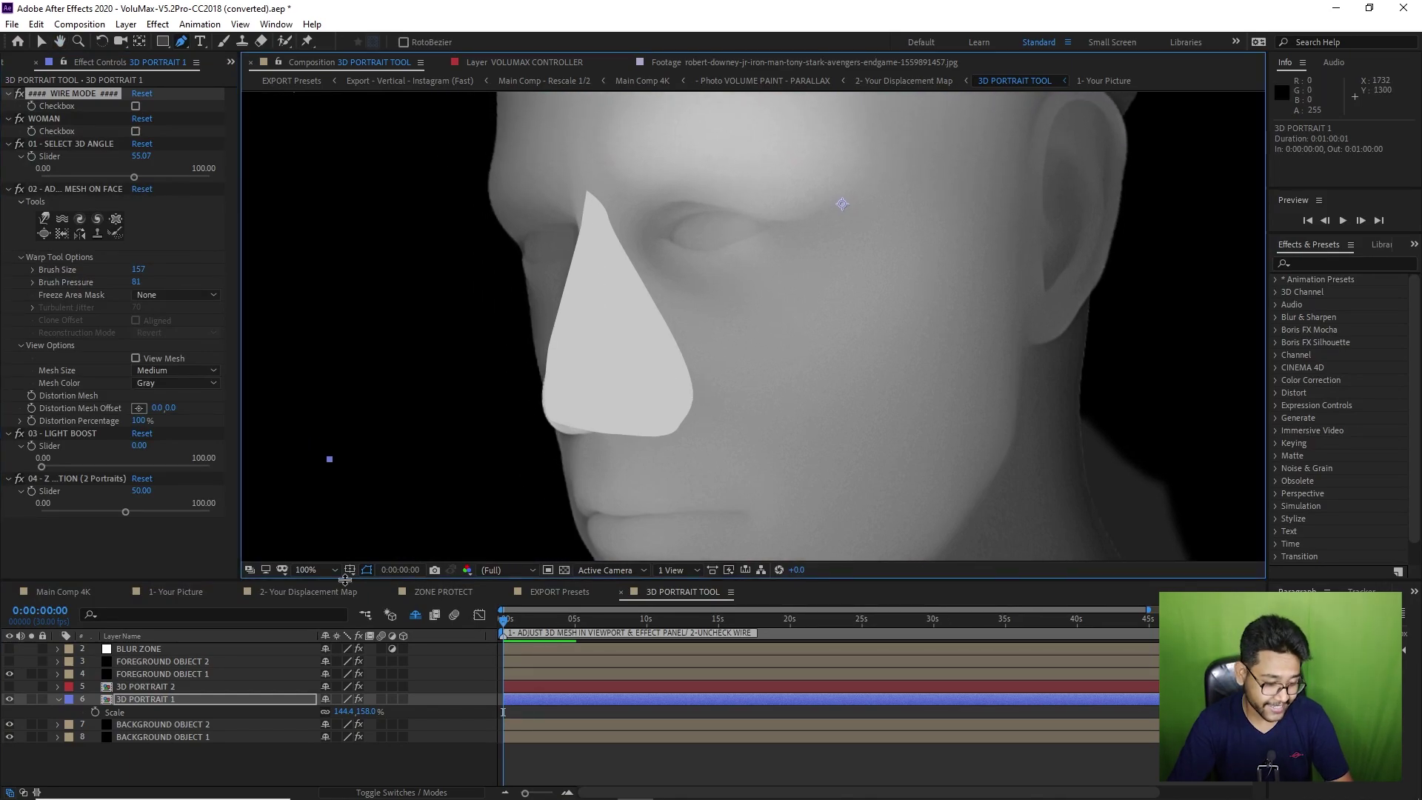
pyautogui.click(167, 674)
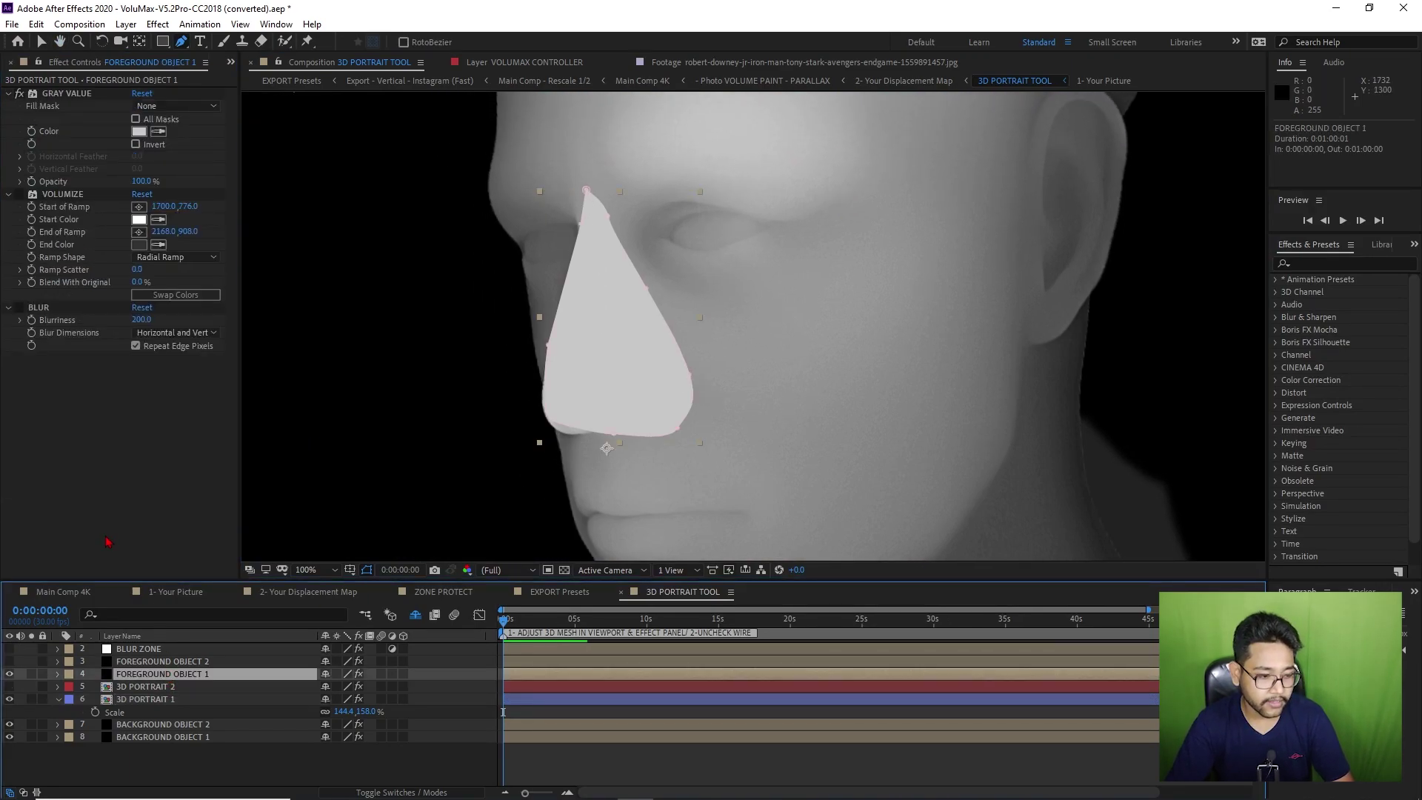
pyautogui.click(21, 308)
pyautogui.moveTo(143, 319); pyautogui.dragTo(26, 324)
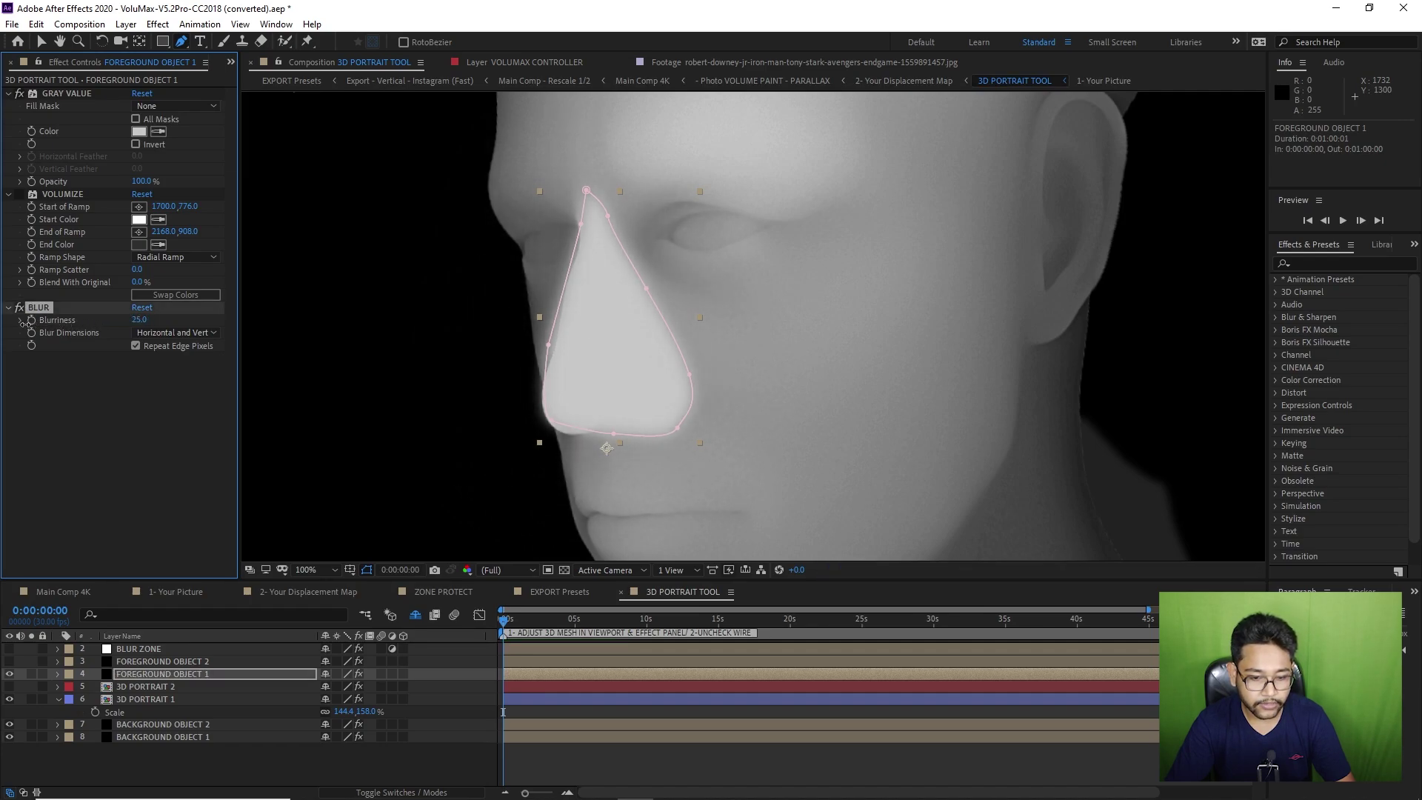
# Hide the mask paths and darken FOREGROUND OBJECT 1's GRAY VALUE color to about AFAFAF so the nose blends with the face.
pyautogui.click(366, 570)
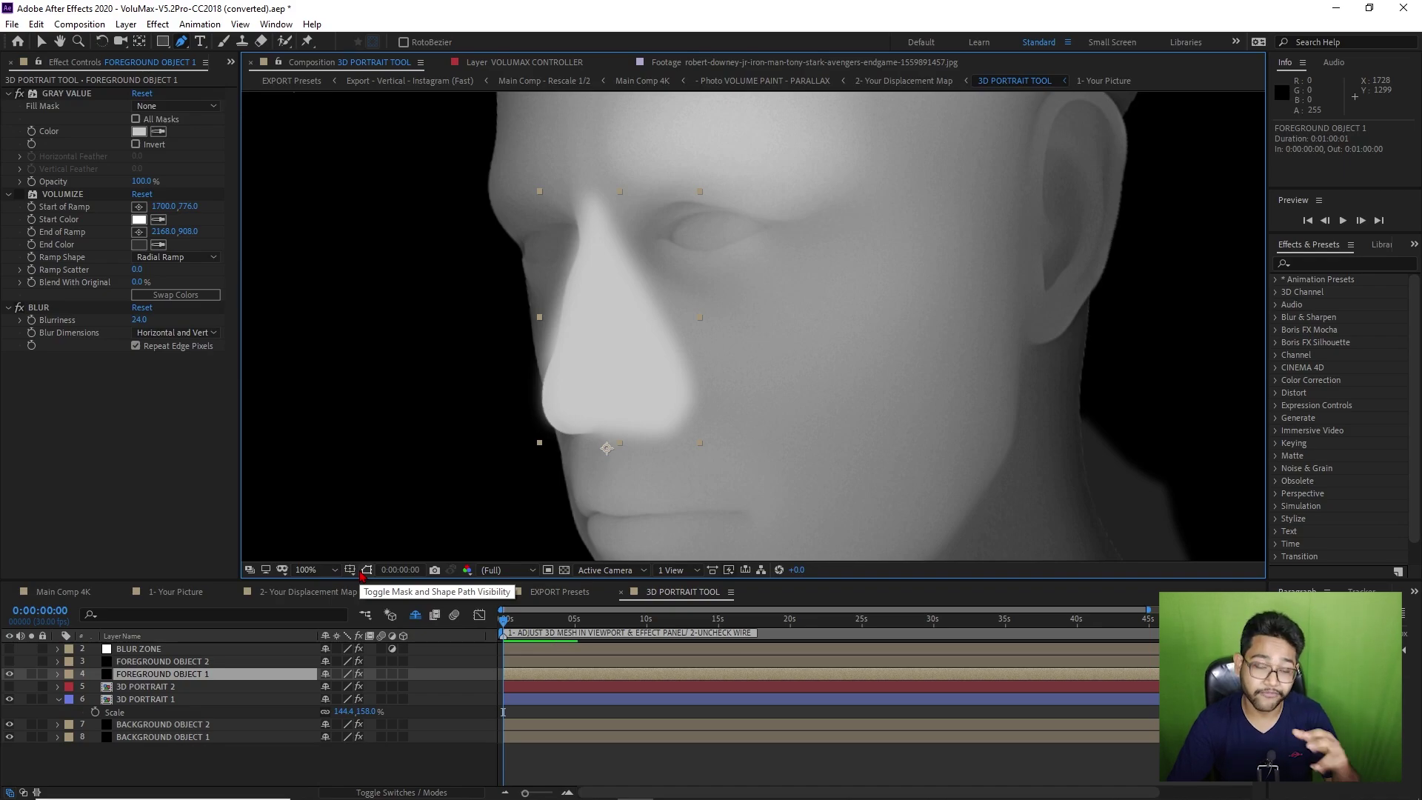
pyautogui.scroll(1, 753, 327)
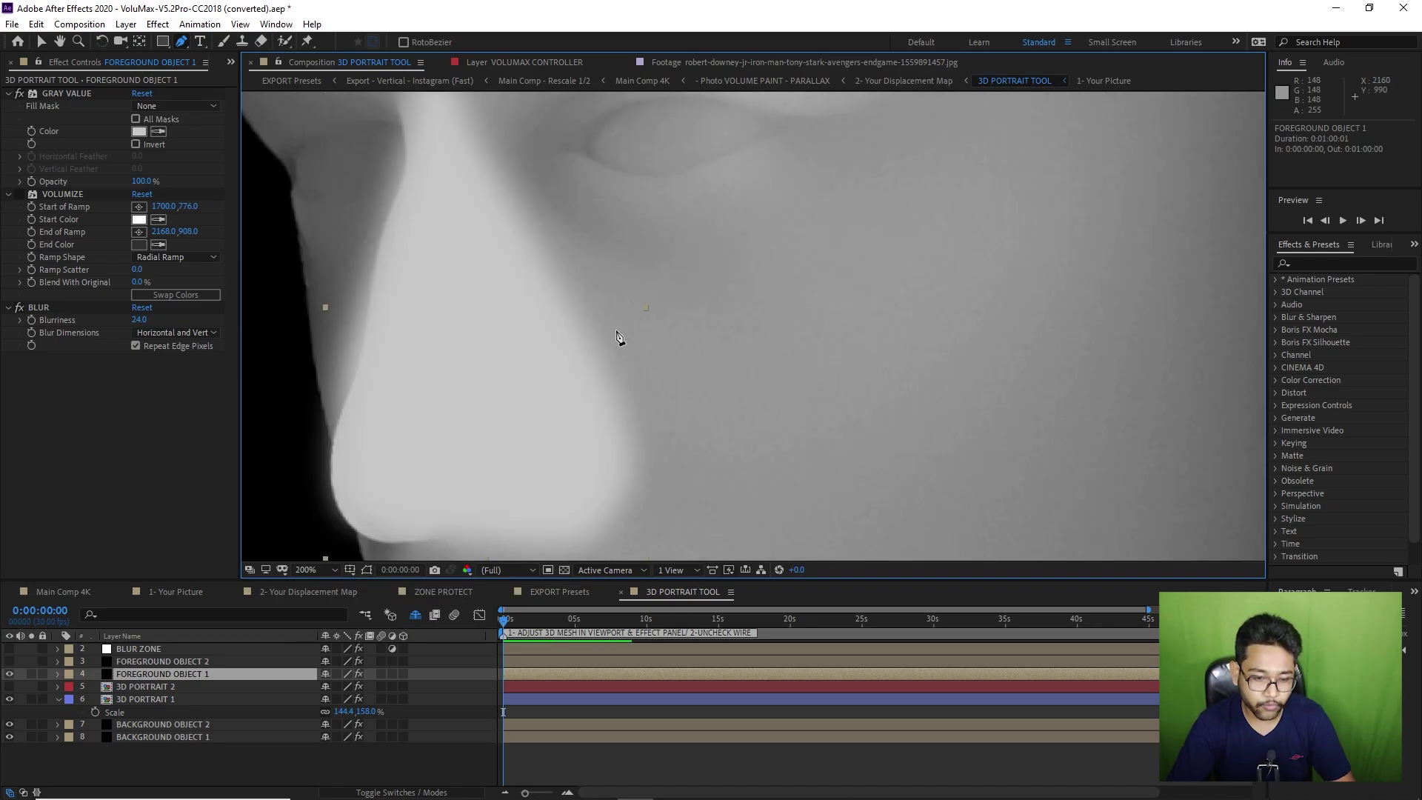
pyautogui.moveTo(514, 302); pyautogui.dragTo(569, 312)
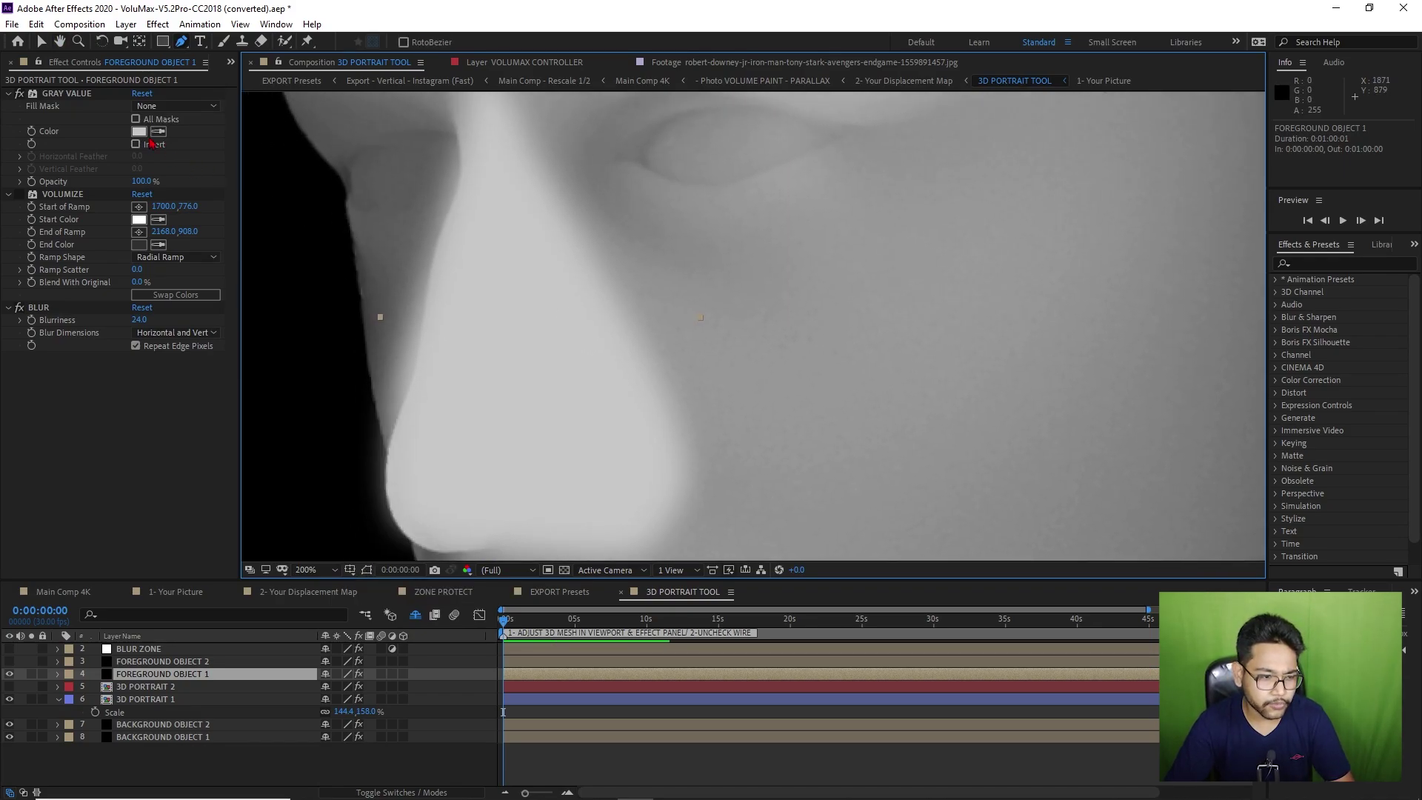
pyautogui.click(138, 131)
pyautogui.moveTo(65, 337)
pyautogui.mouseDown()
pyautogui.moveTo(57, 366)
pyautogui.moveTo(53, 354)
pyautogui.mouseUp()
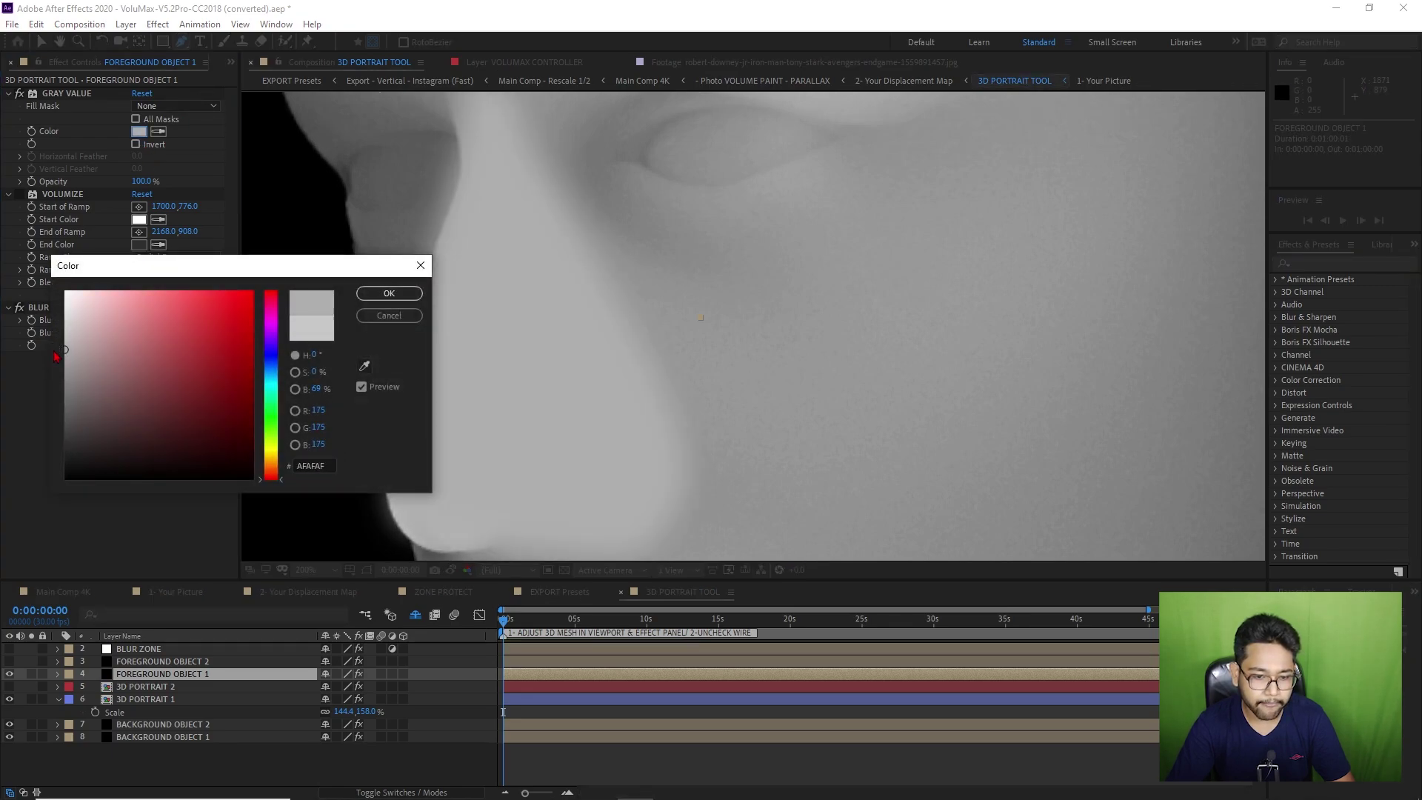
pyautogui.click(389, 293)
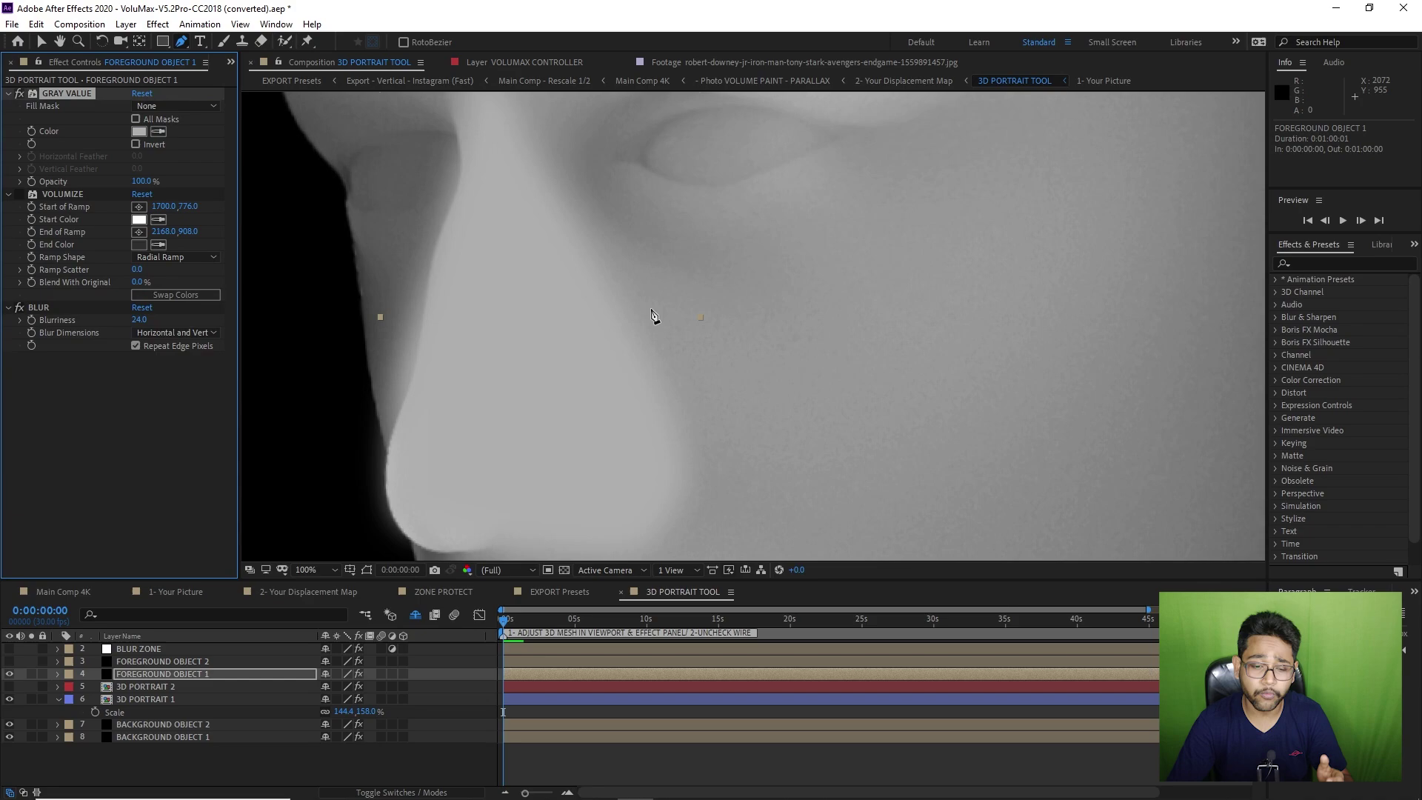
pyautogui.scroll(-2, 700, 319)
pyautogui.scroll(-1, 702, 321)
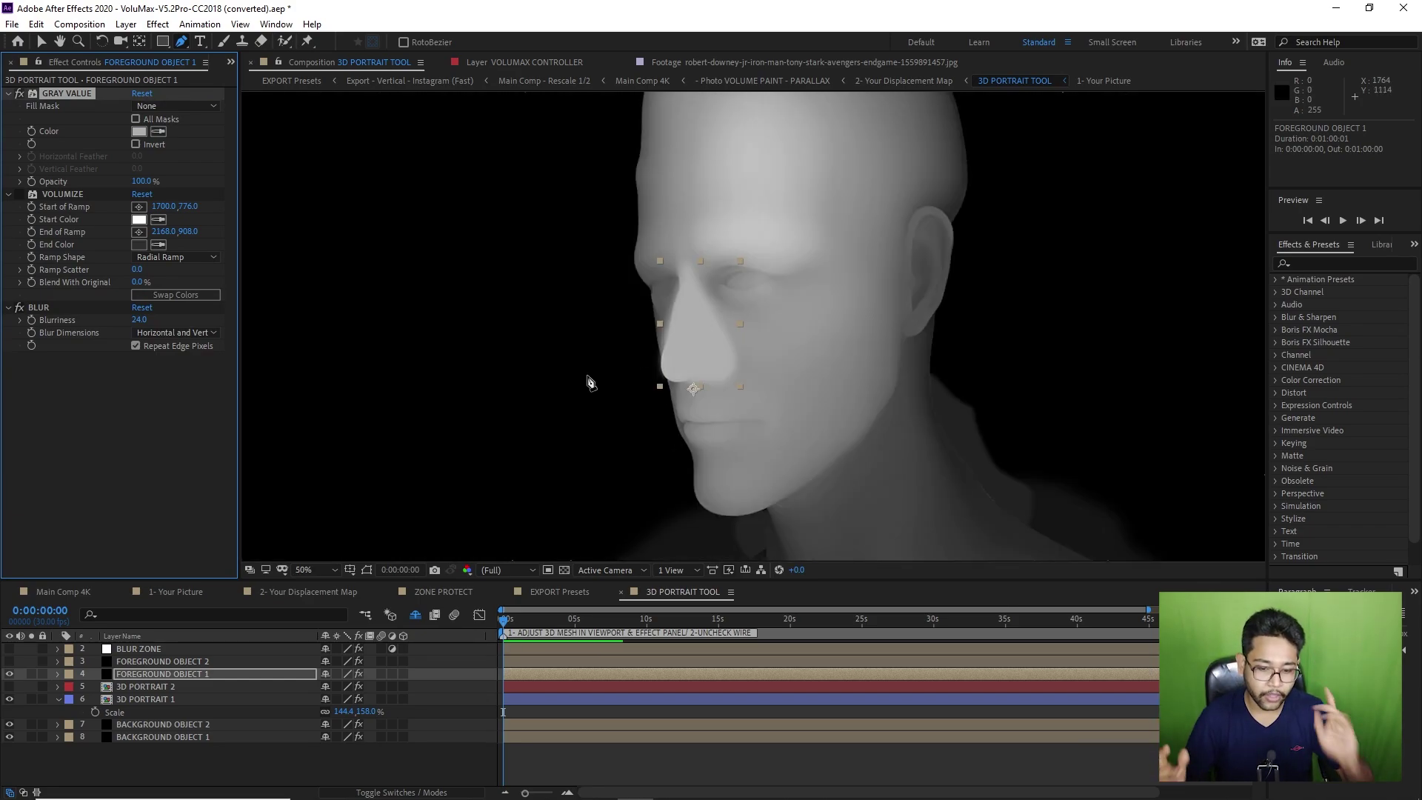
pyautogui.scroll(-1, 659, 348)
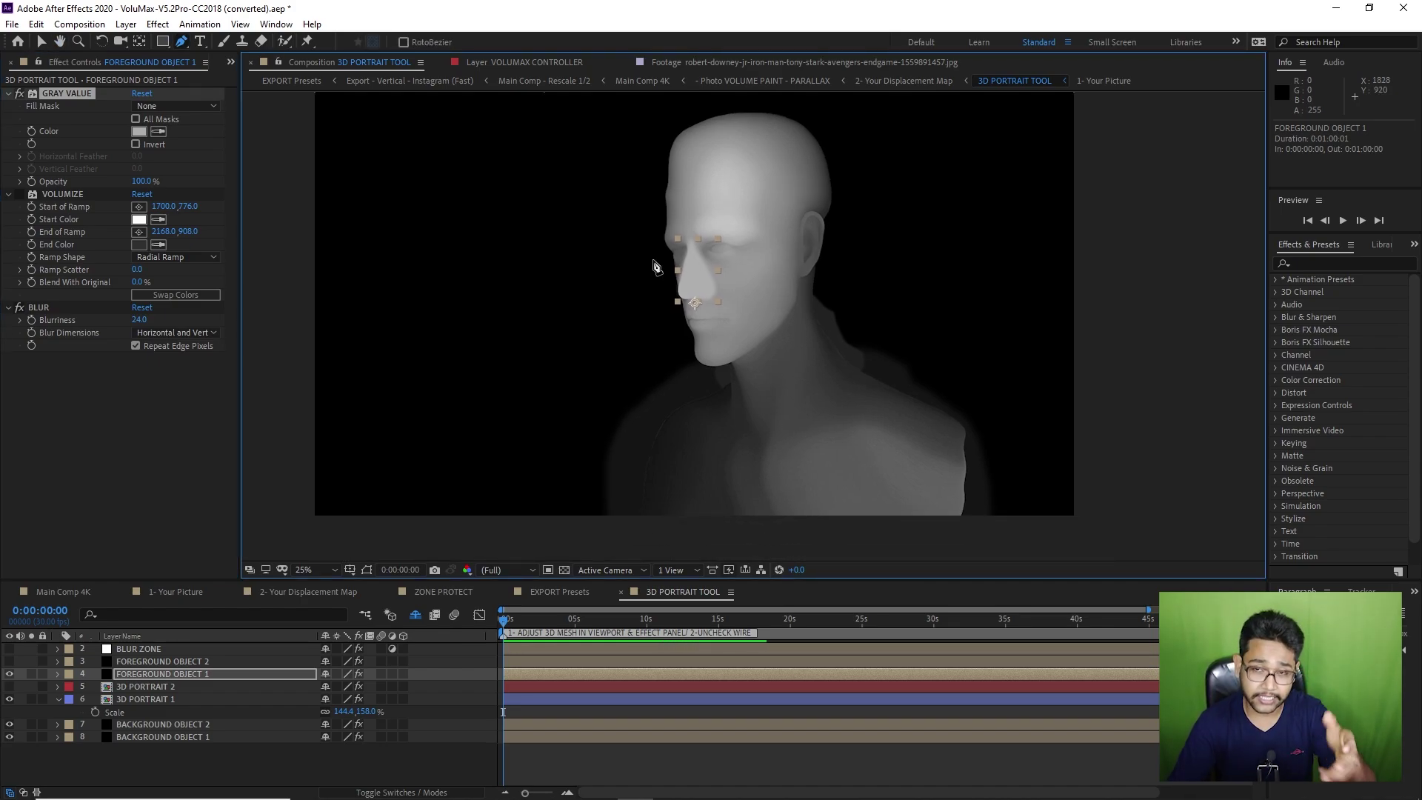
pyautogui.click(228, 758)
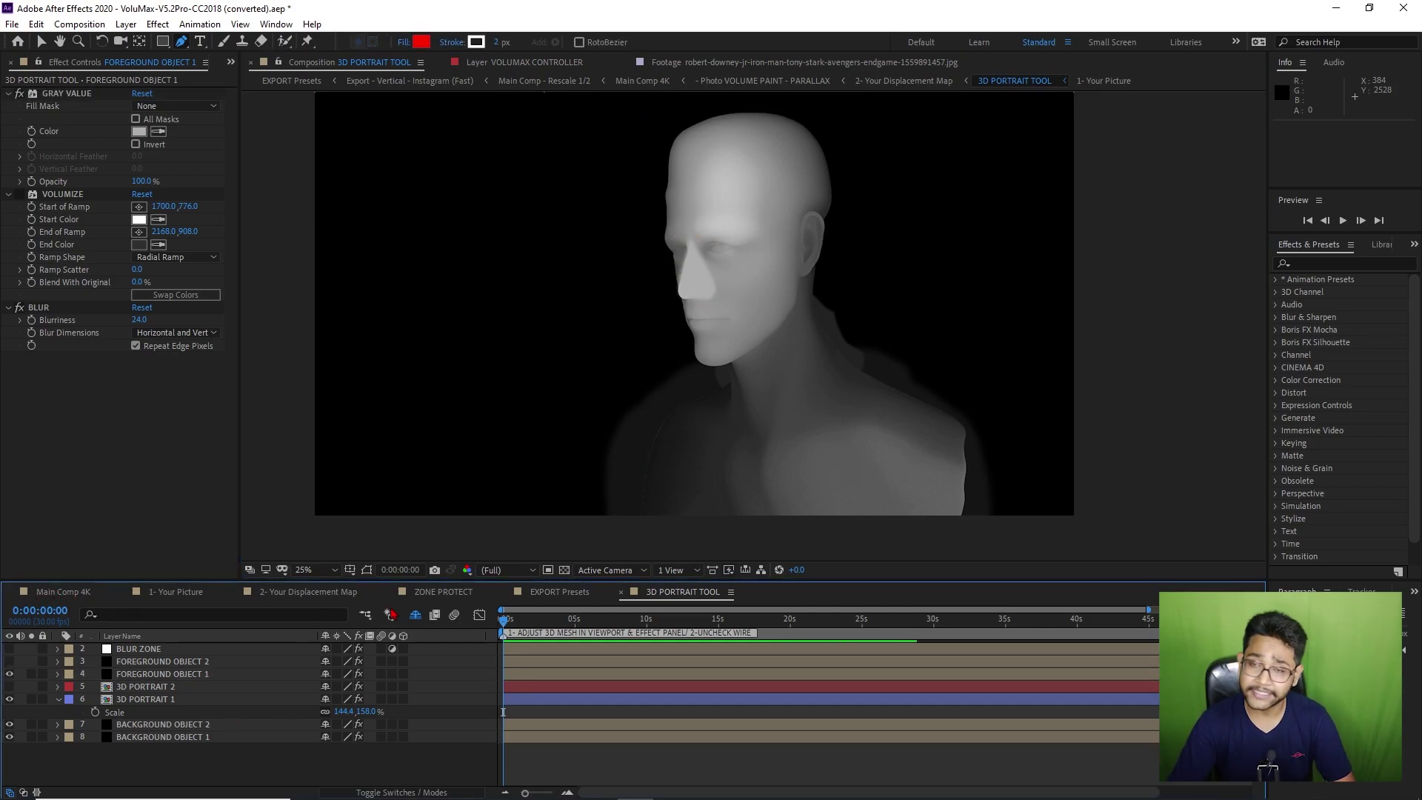
# Open the Main Comp 4K composition and select the VOLUMAX CONTROLLER over the face.
pyautogui.click(554, 593)
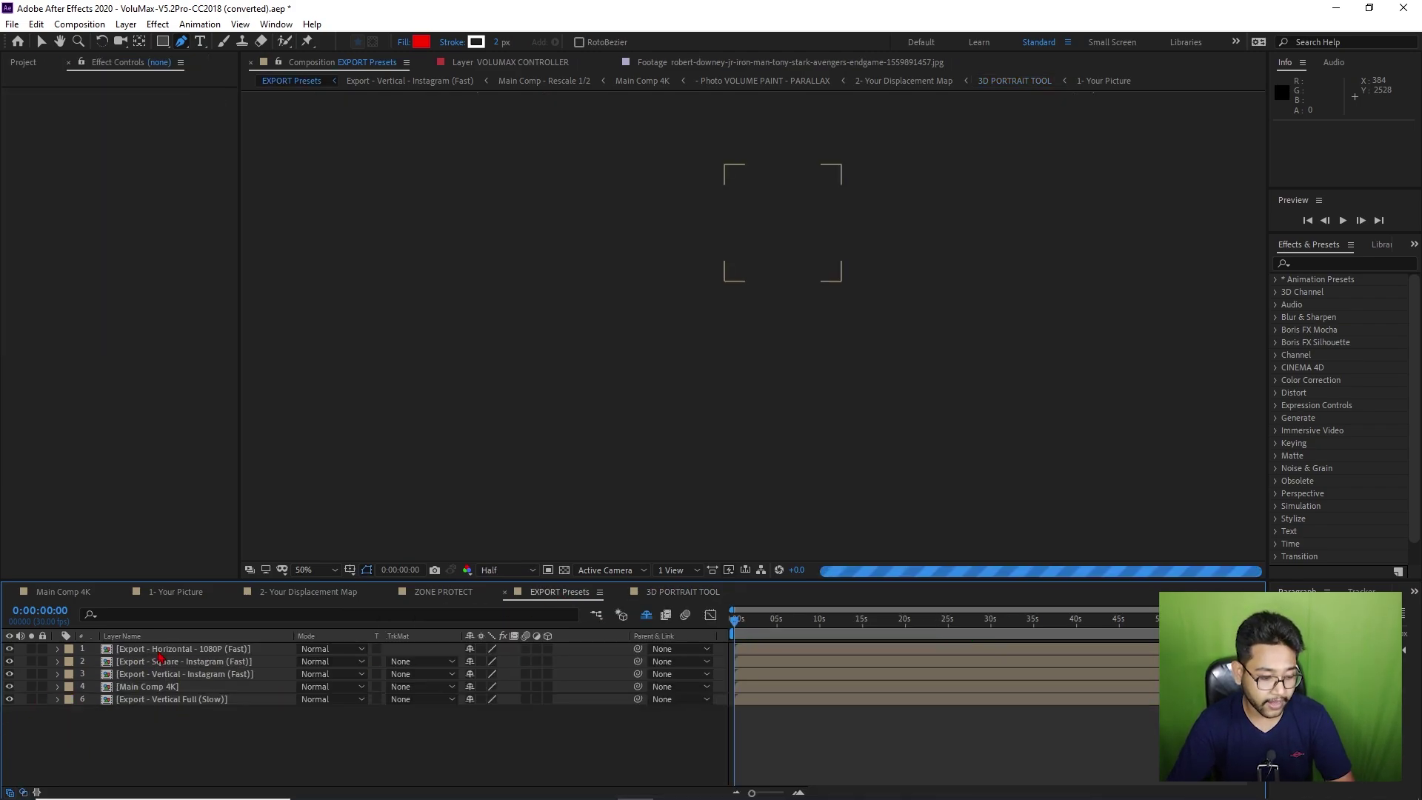
pyautogui.click(74, 597)
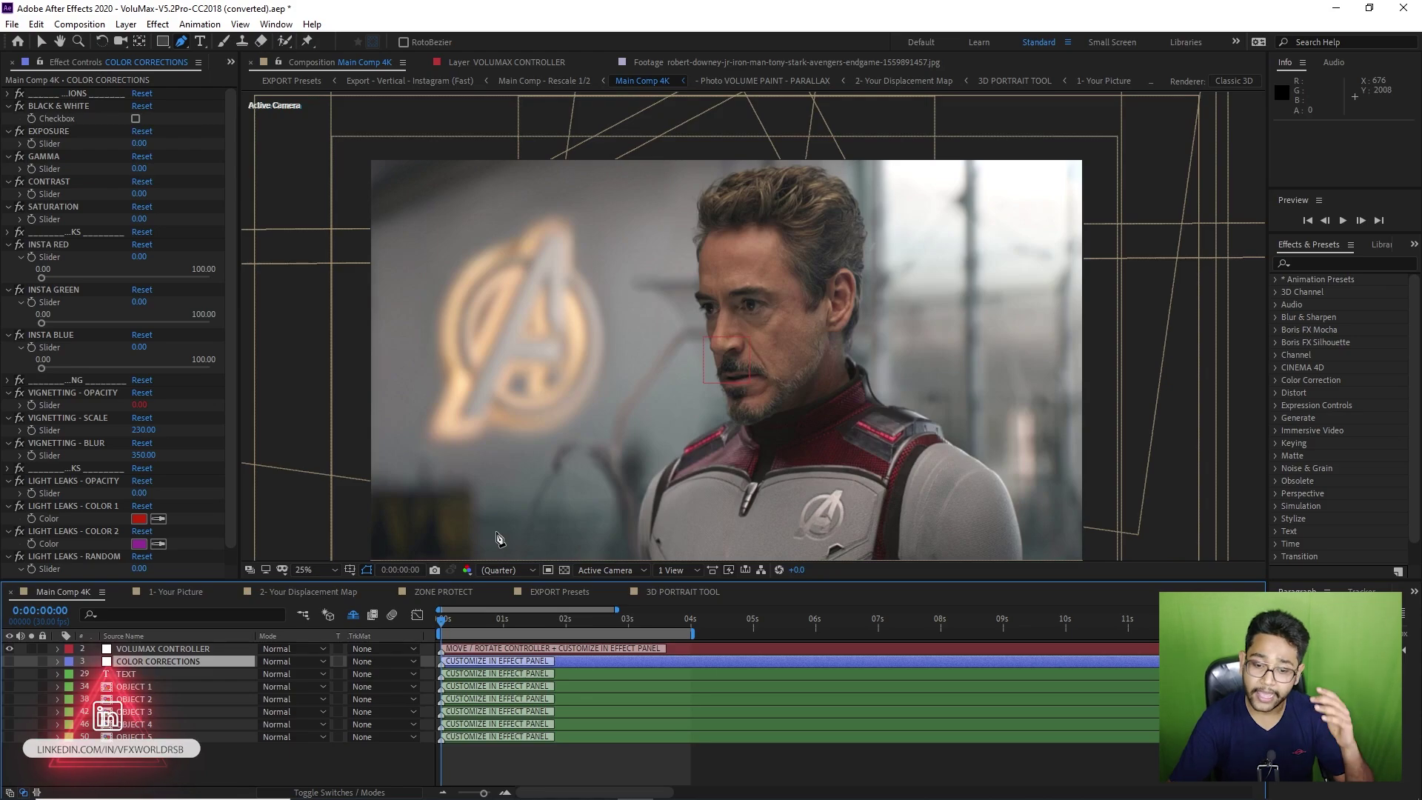
pyautogui.moveTo(757, 384); pyautogui.dragTo(757, 347)
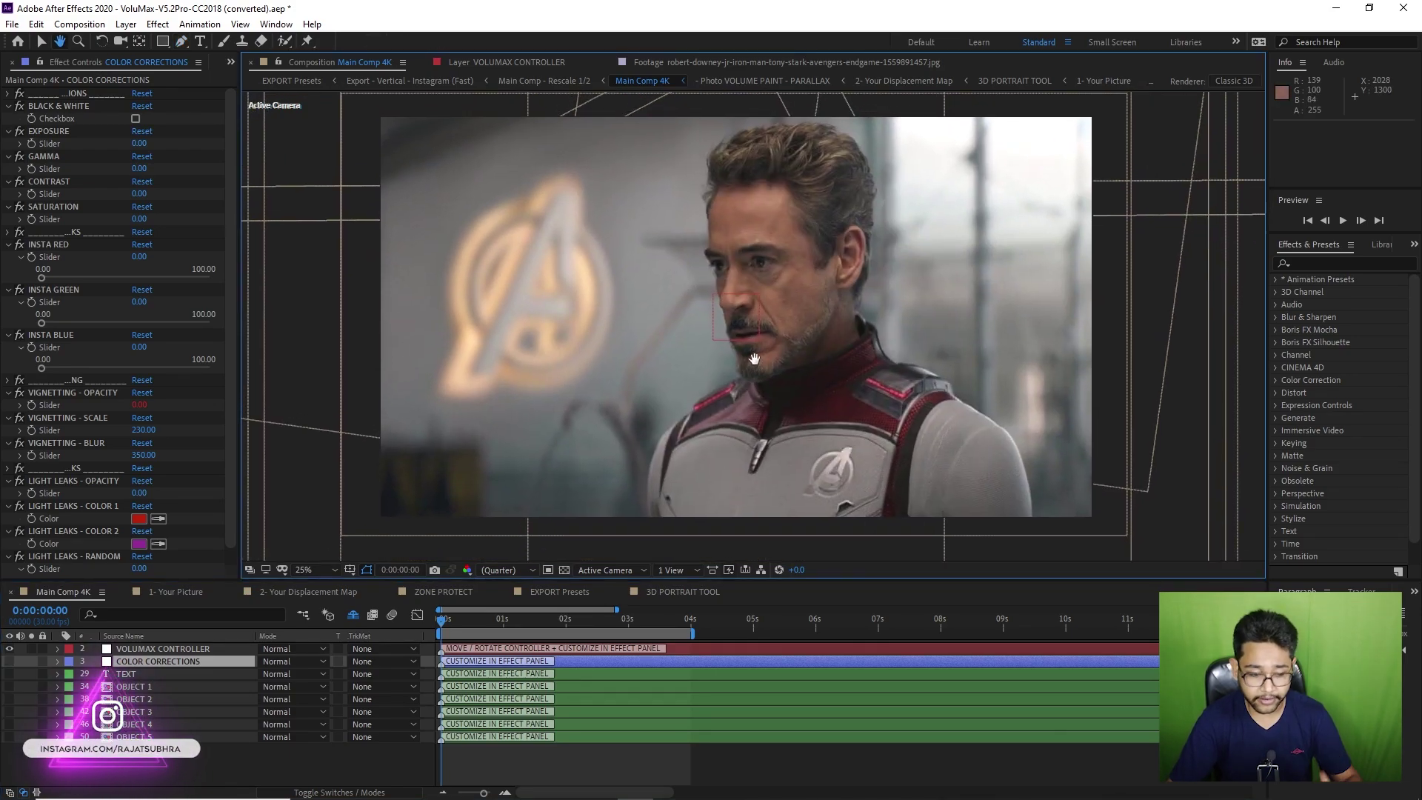
pyautogui.press('v')
pyautogui.scroll(2, 784, 327)
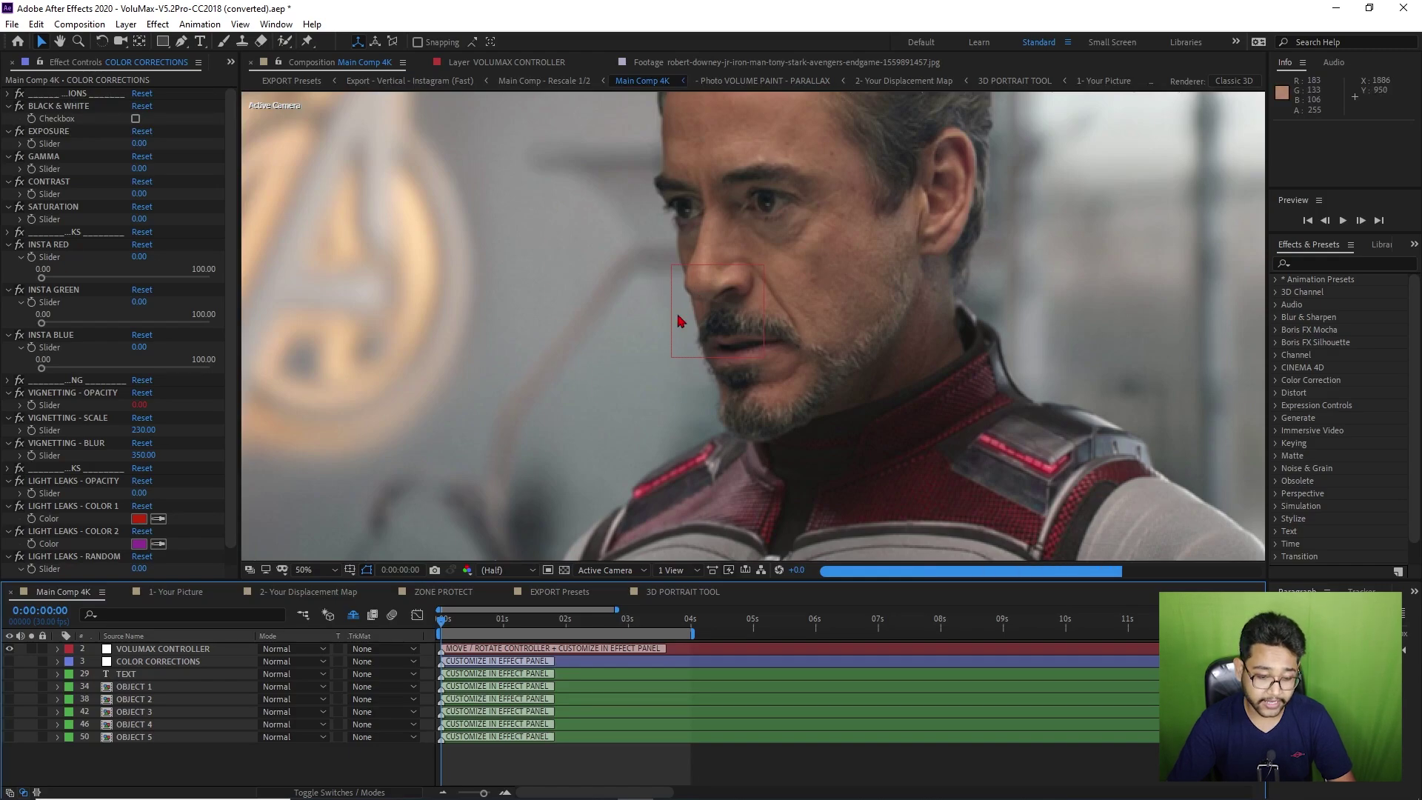
pyautogui.scroll(-2, 603, 318)
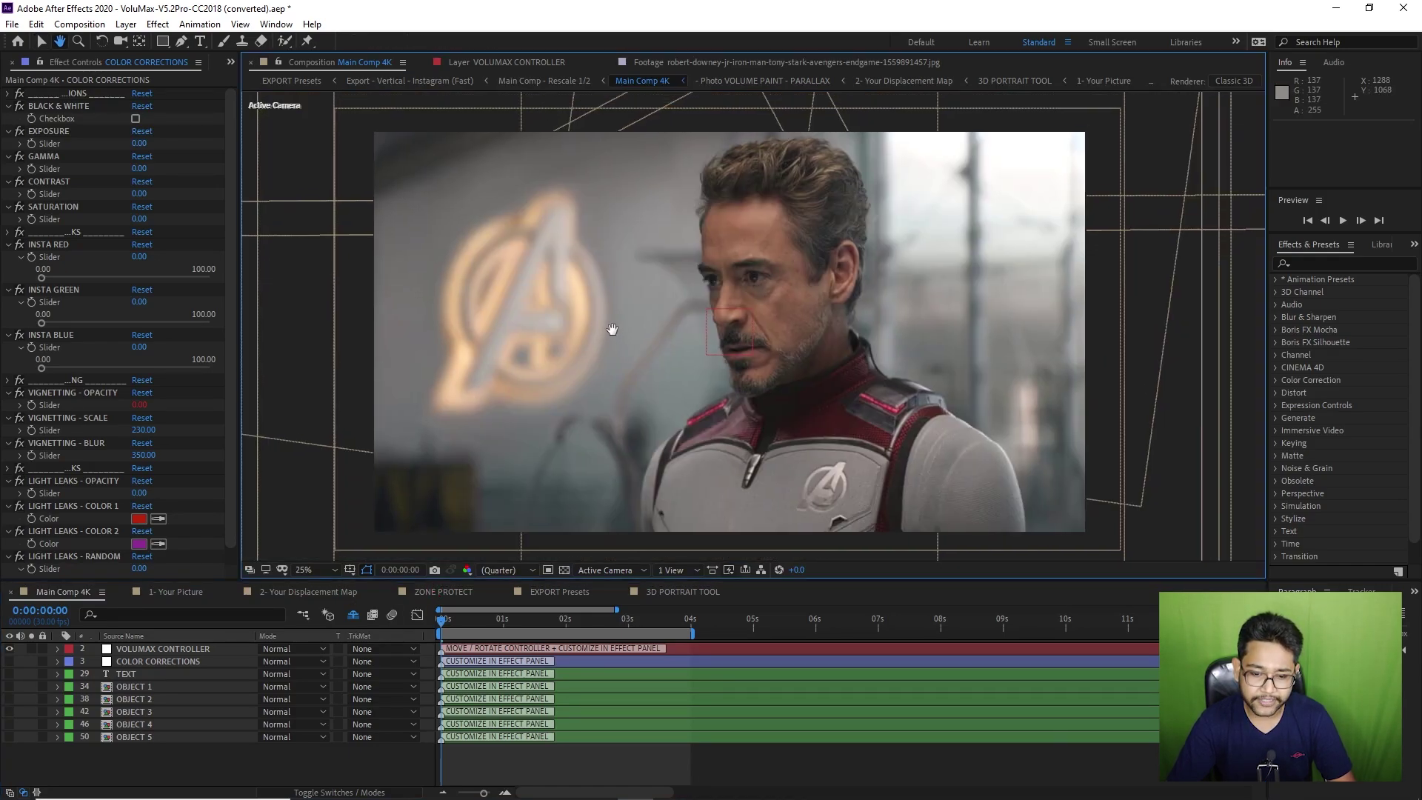
pyautogui.click(728, 337)
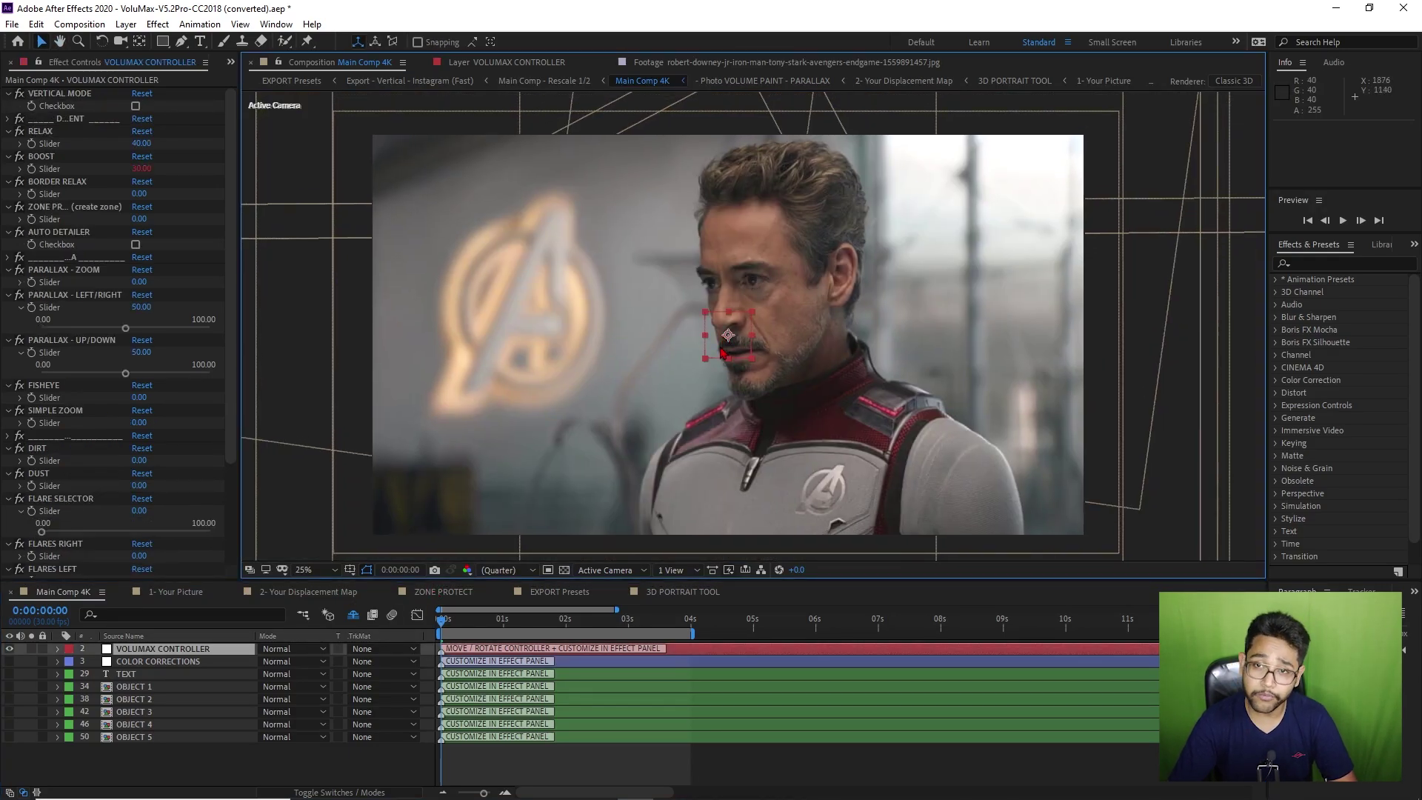
# Move the VOLUMAX CONTROLLER around beside and below the face to test the parallax in different directions.
pyautogui.moveTo(722, 350); pyautogui.dragTo(684, 287)
pyautogui.moveTo(631, 327); pyautogui.dragTo(699, 358)
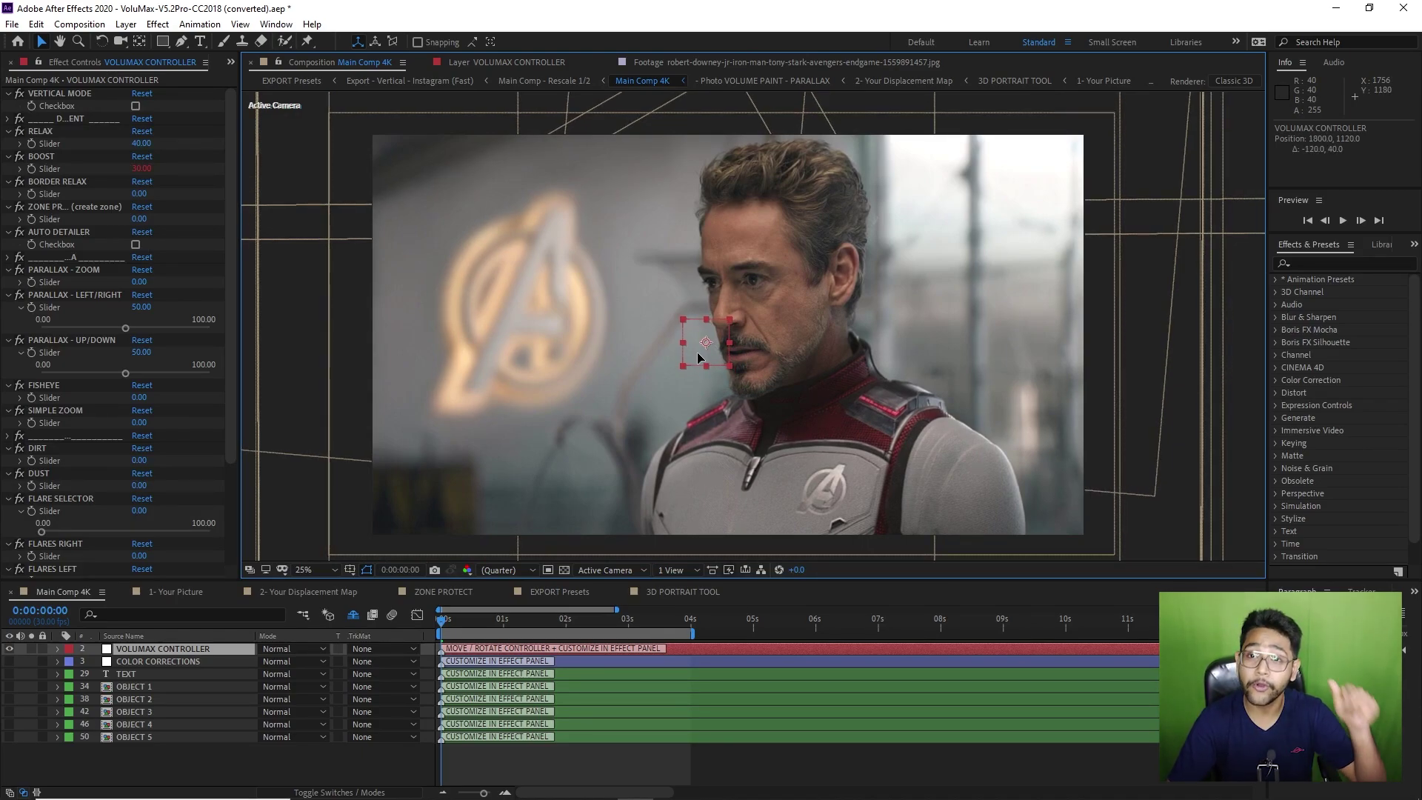
pyautogui.moveTo(699, 358); pyautogui.dragTo(668, 362)
pyautogui.moveTo(660, 283); pyautogui.dragTo(597, 356)
pyautogui.moveTo(666, 395); pyautogui.dragTo(691, 370)
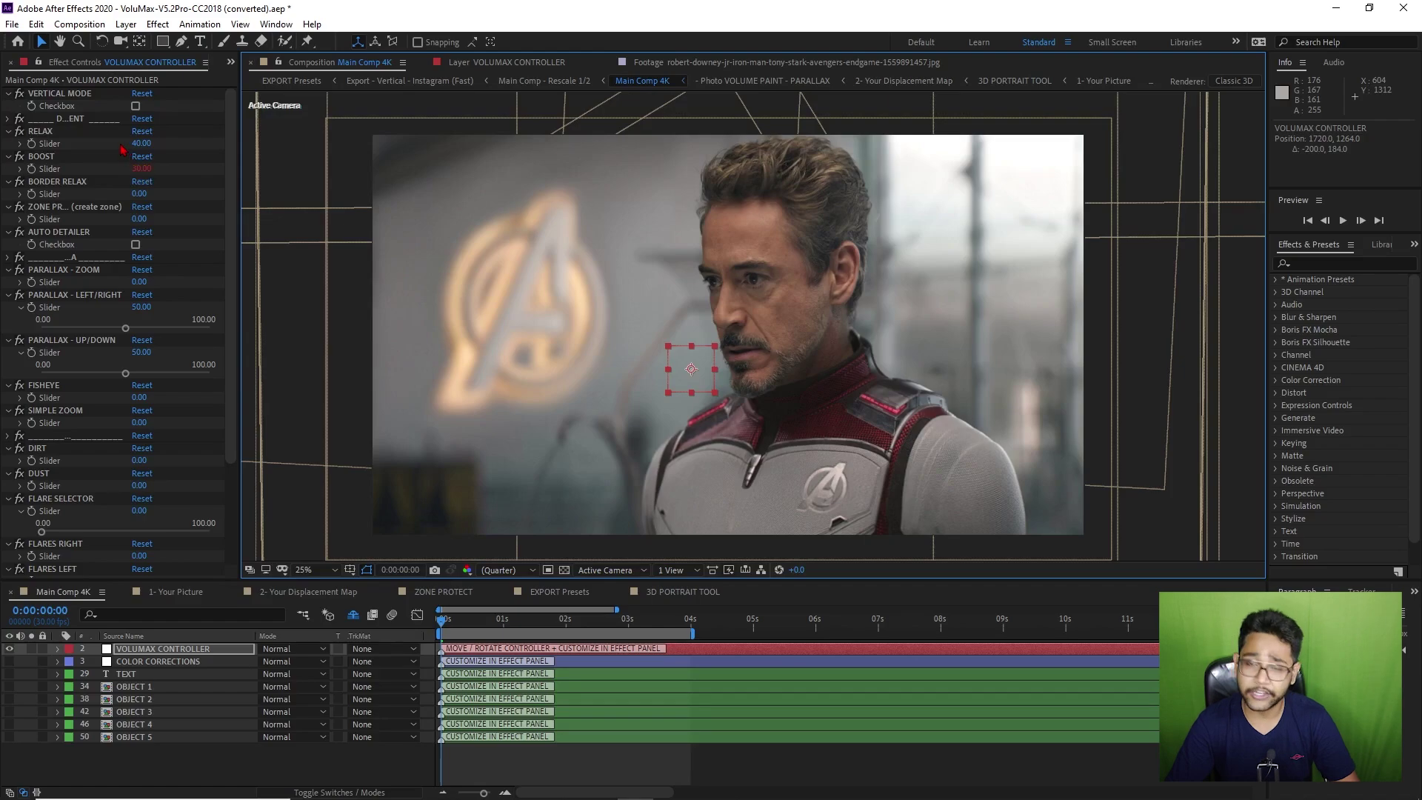
# Try VERTICAL MODE with the controller moved back toward the chin, and turn the mode off again.
pyautogui.click(136, 107)
pyautogui.moveTo(701, 396); pyautogui.dragTo(735, 371)
pyautogui.click(134, 105)
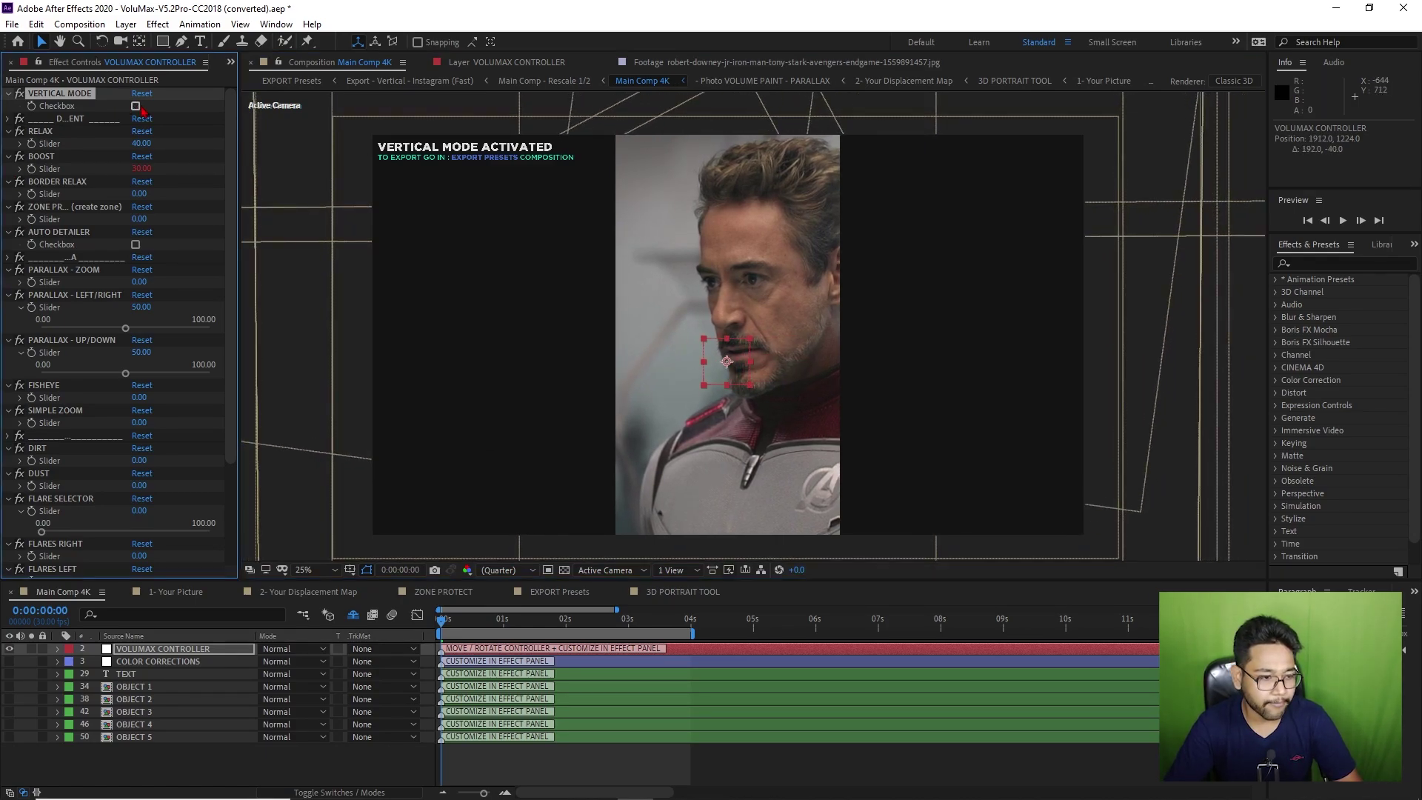
# Set the controller's DIRT to 128, inspect the particles close up, and move the controller to about 2208, 1252.
pyautogui.scroll(-3, 98, 191)
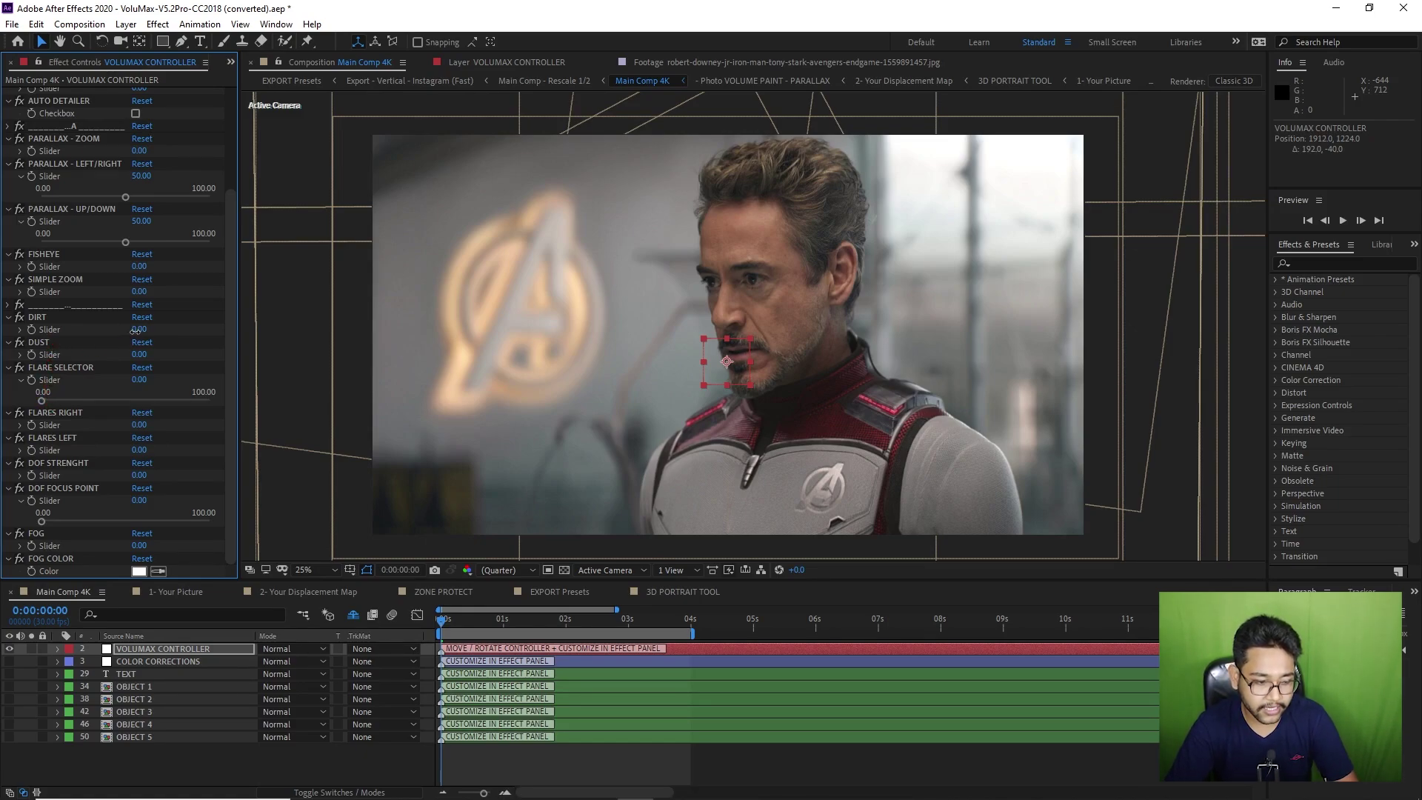
pyautogui.moveTo(134, 330); pyautogui.dragTo(186, 330)
pyautogui.scroll(4, 482, 327)
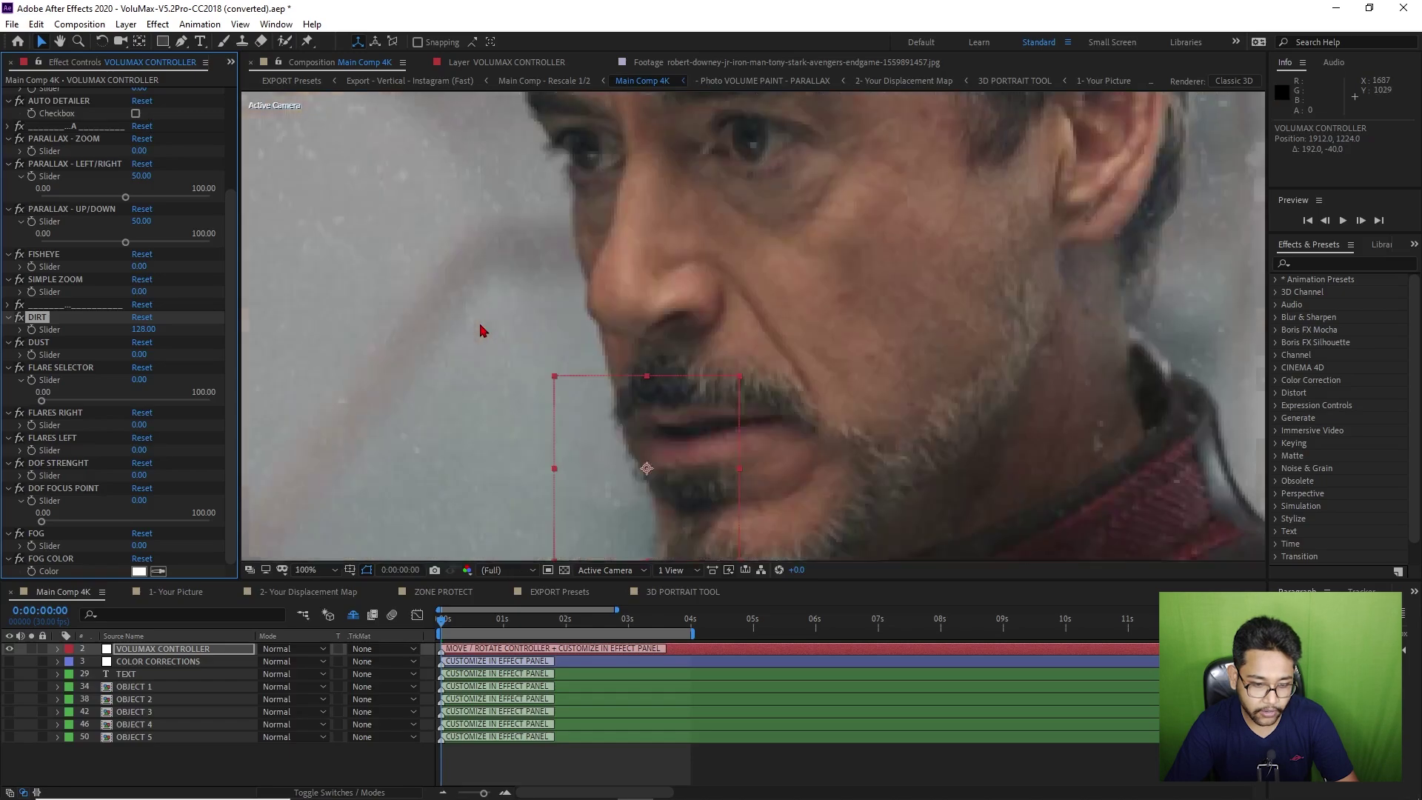
pyautogui.scroll(4, 689, 304)
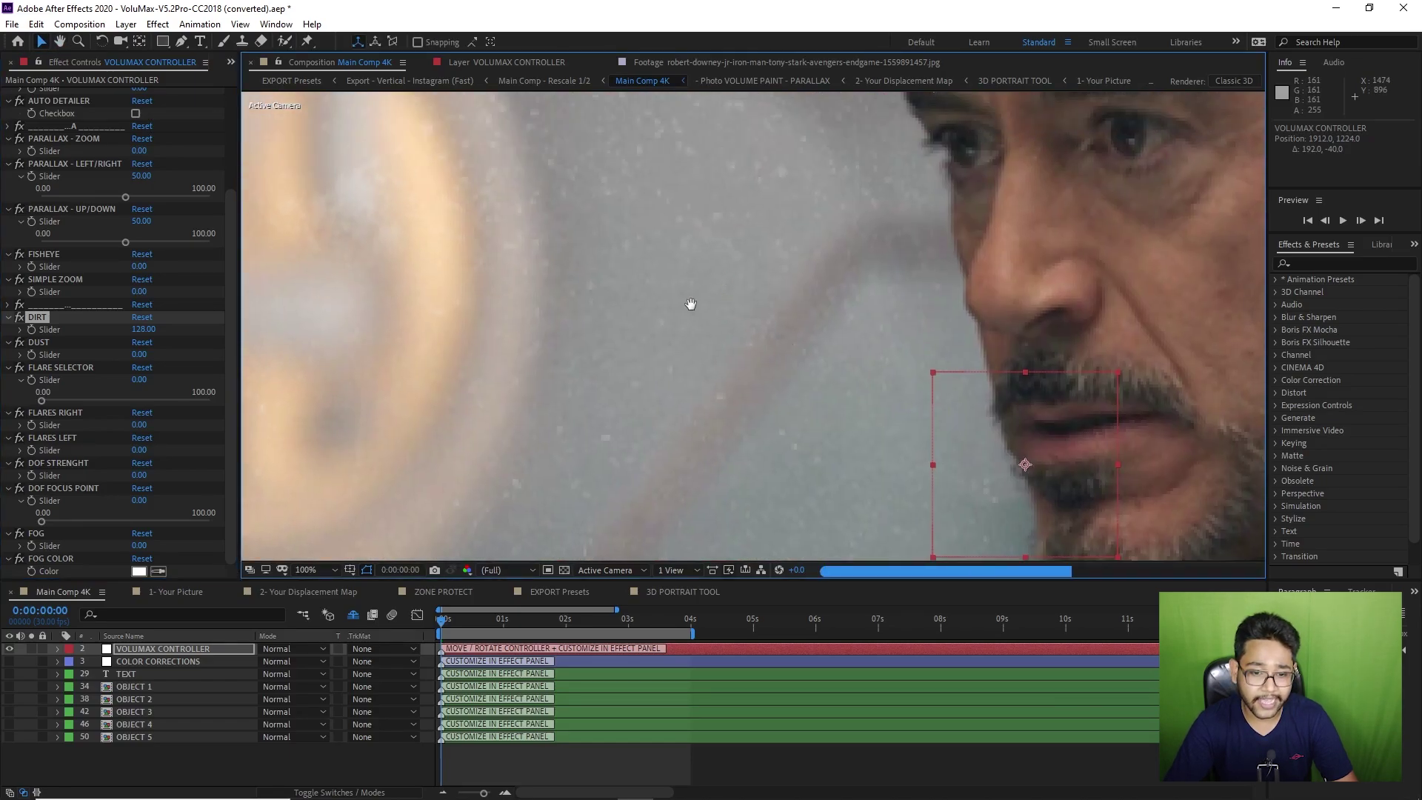
pyautogui.scroll(-4, 707, 293)
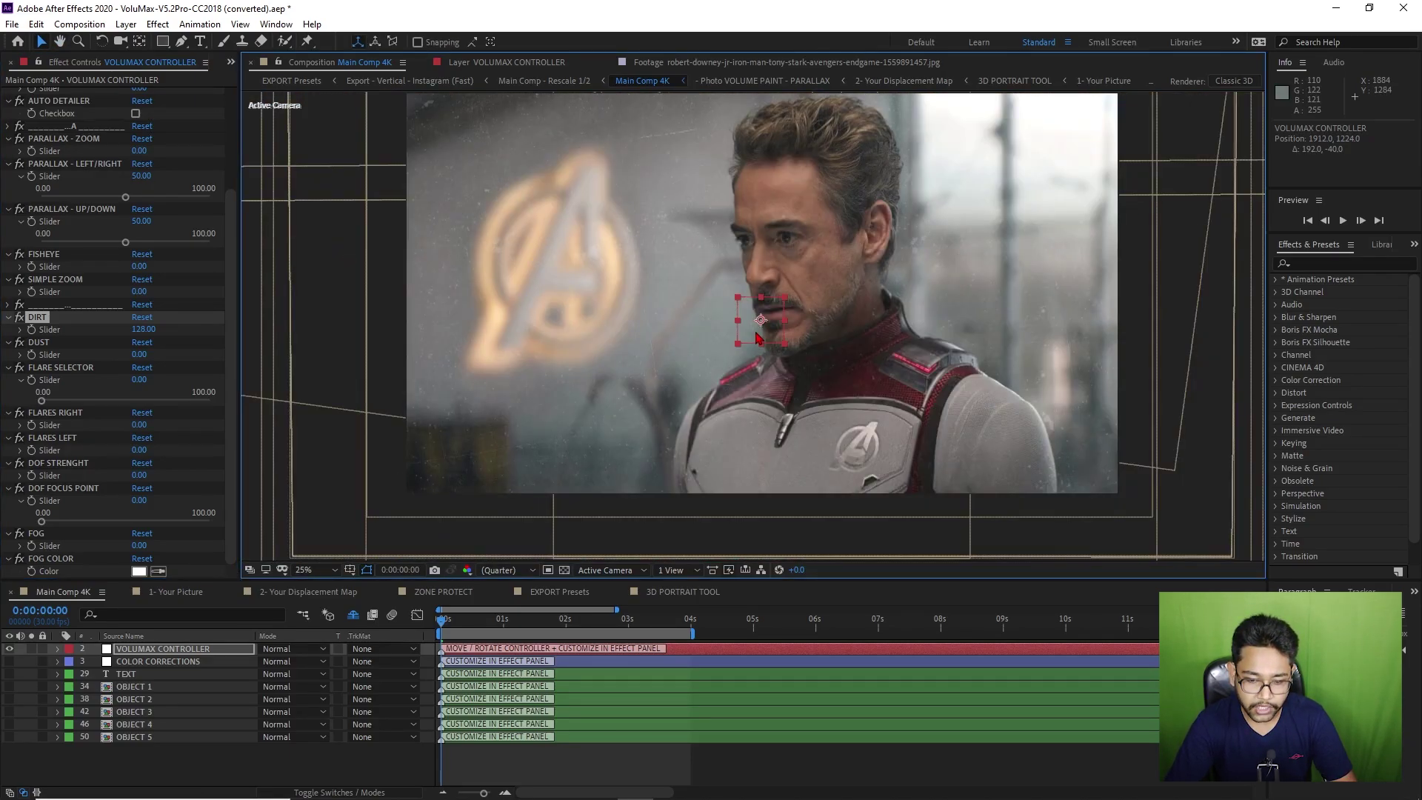
pyautogui.moveTo(794, 347)
pyautogui.mouseDown()
pyautogui.moveTo(882, 315)
pyautogui.moveTo(831, 280)
pyautogui.moveTo(812, 343)
pyautogui.mouseUp()
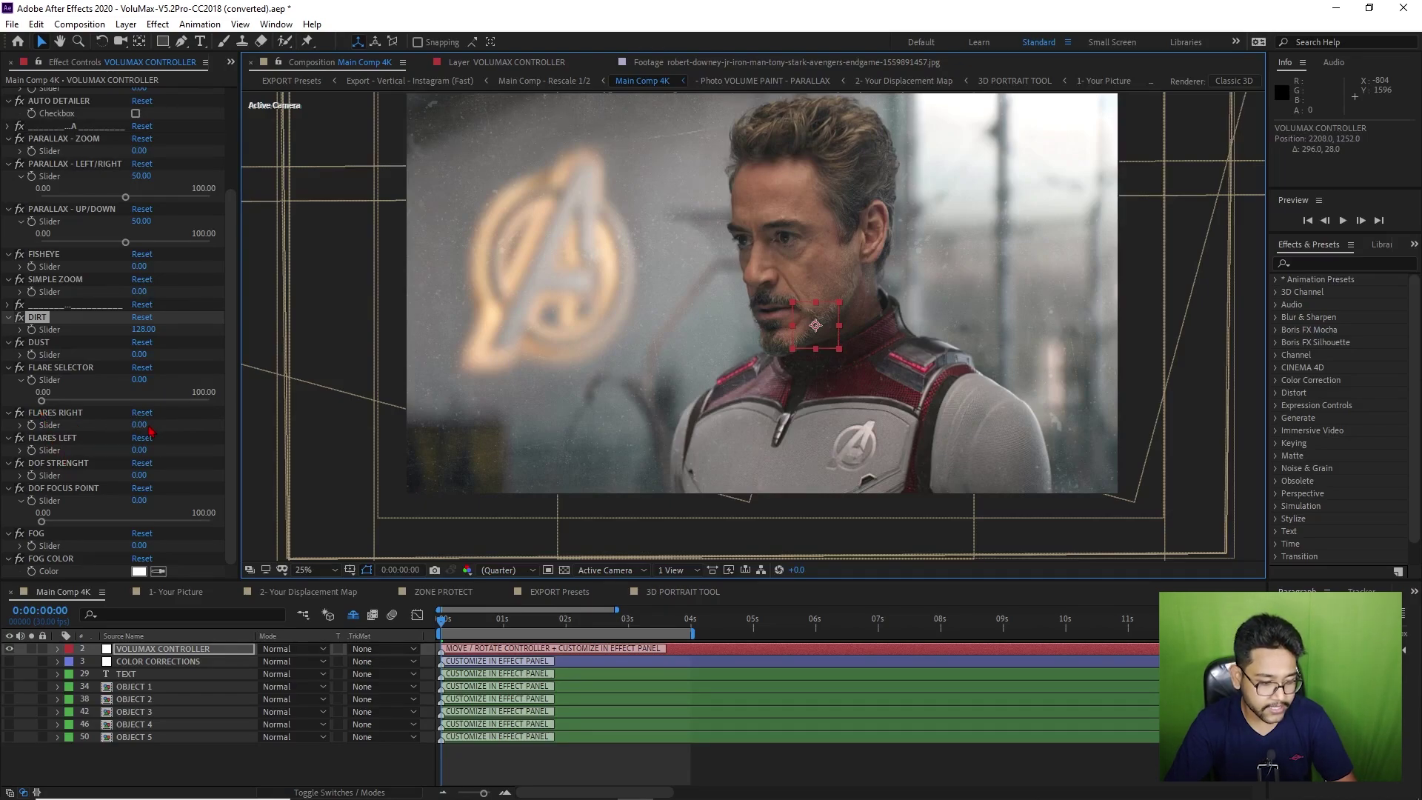
# Set FLARES RIGHT to 63 and FLARE SELECTOR to about 57.71, and move the controller to about 2428, 1040.
pyautogui.moveTo(148, 427); pyautogui.dragTo(753, 294)
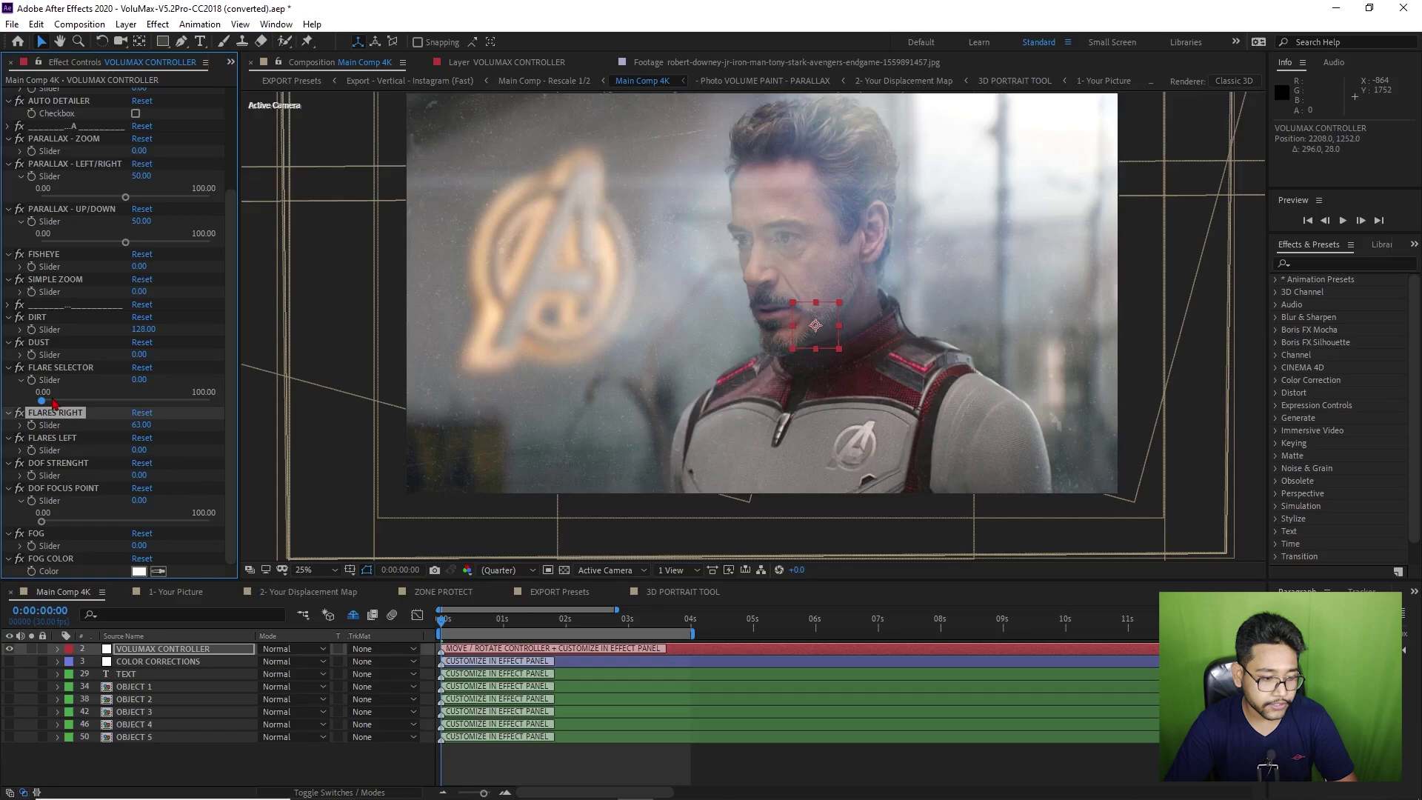
pyautogui.moveTo(42, 402); pyautogui.dragTo(140, 403)
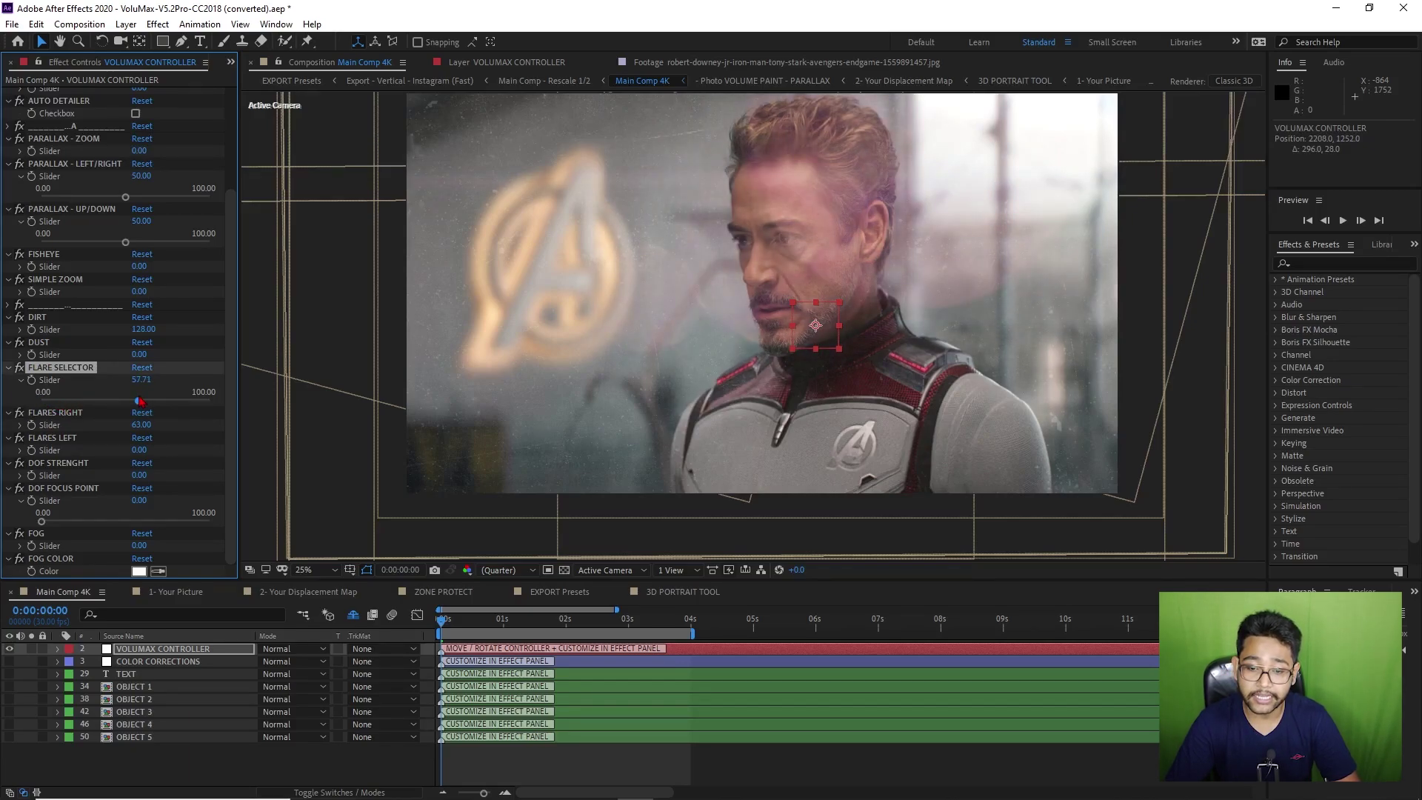
pyautogui.moveTo(812, 351); pyautogui.dragTo(855, 303)
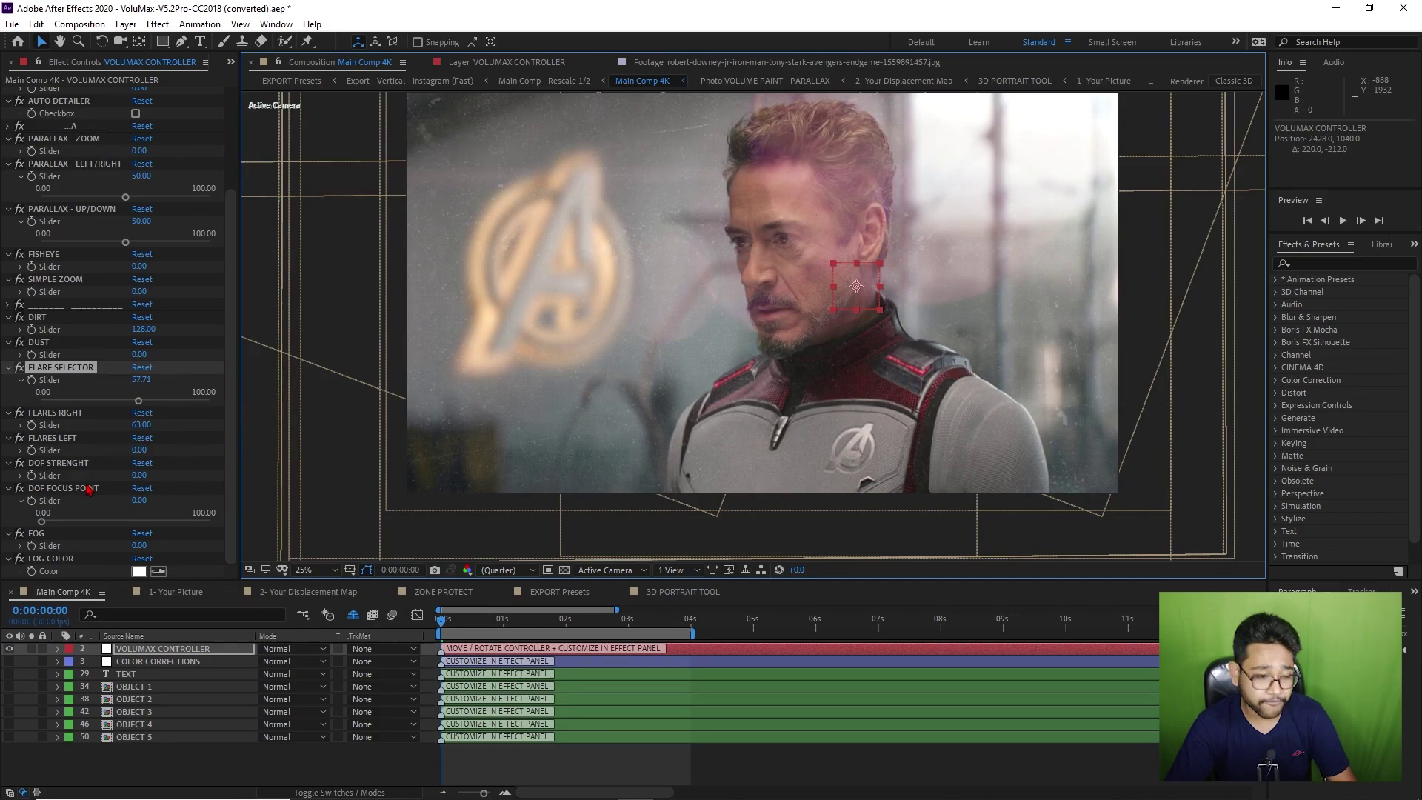
# Try adjusting the PARALLAX - UP/DOWN value on the controller and undo the change.
pyautogui.scroll(2, 83, 469)
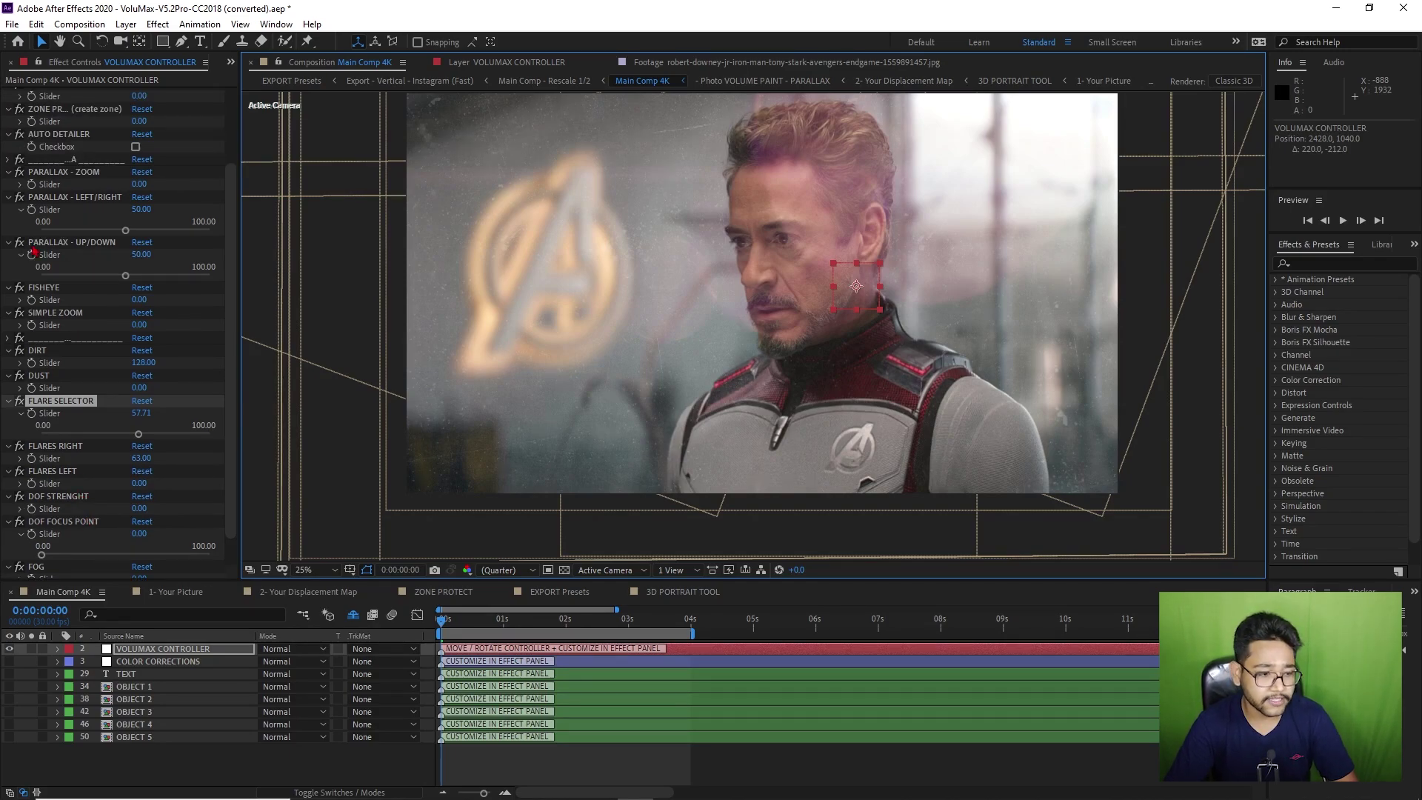
pyautogui.moveTo(126, 279); pyautogui.dragTo(127, 279)
pyautogui.hotkey('ctrl', 'z')
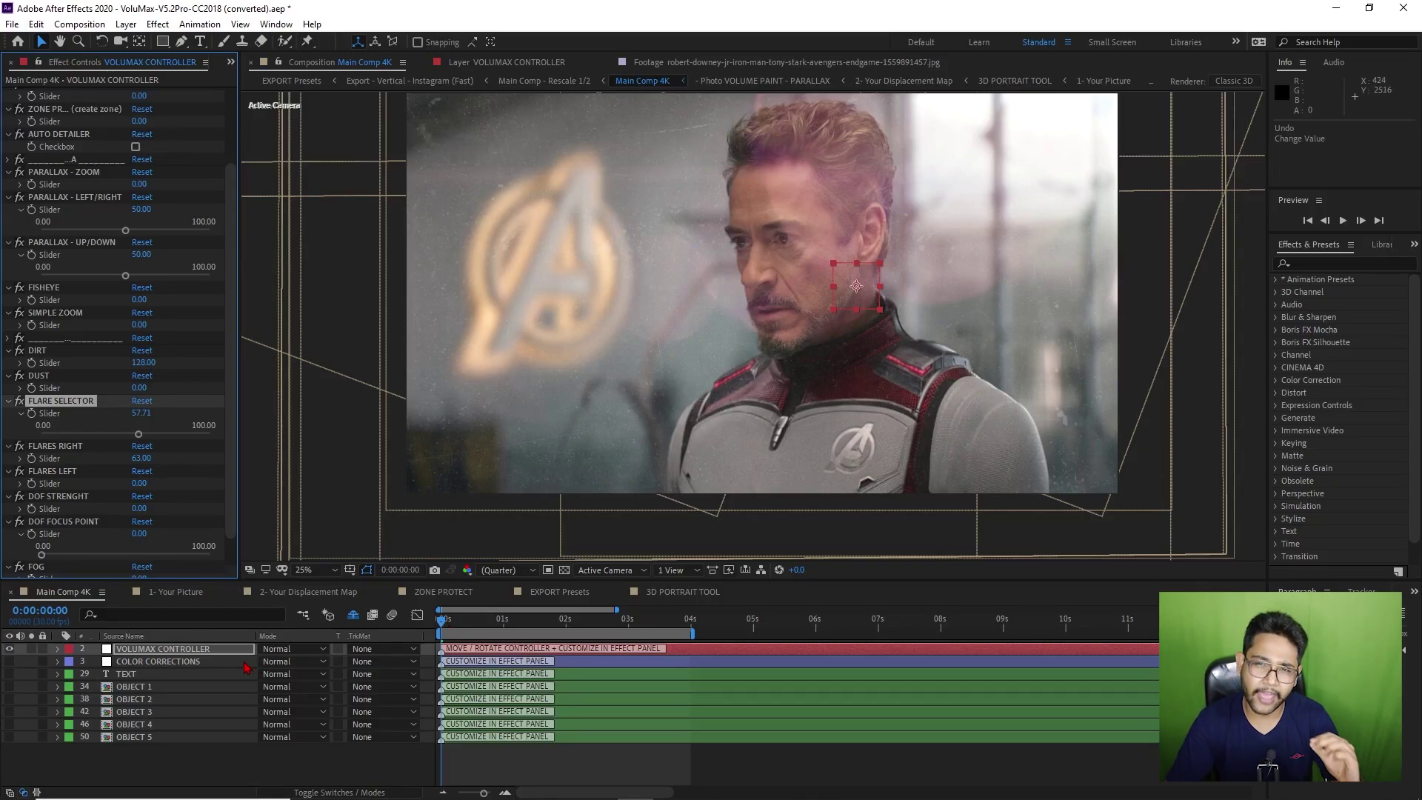
# Keyframe the VOLUMAX CONTROLLER's X and Y Position at 0 seconds and, at 0:00:04:01, move it from the neck to left of the face.
pyautogui.click(225, 650)
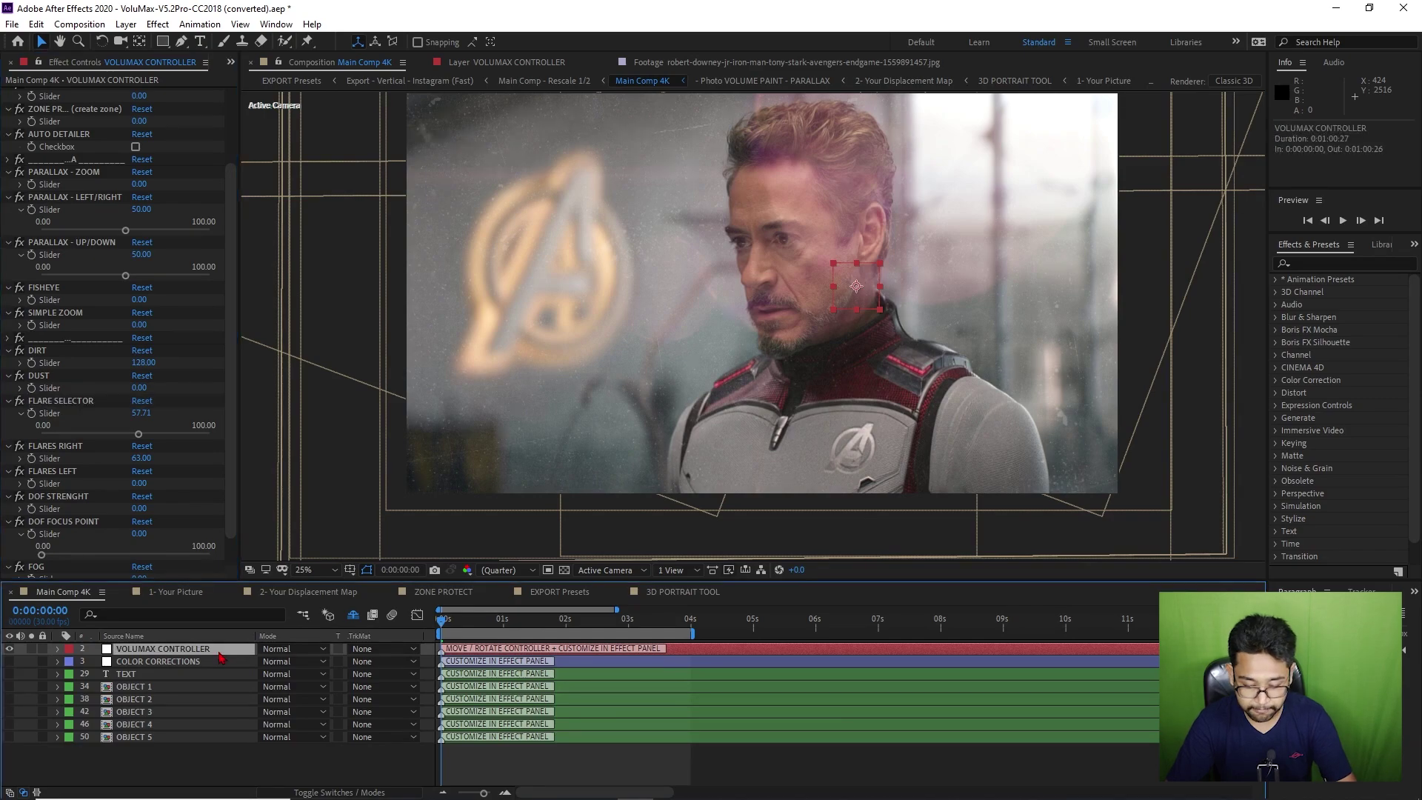
pyautogui.press('p')
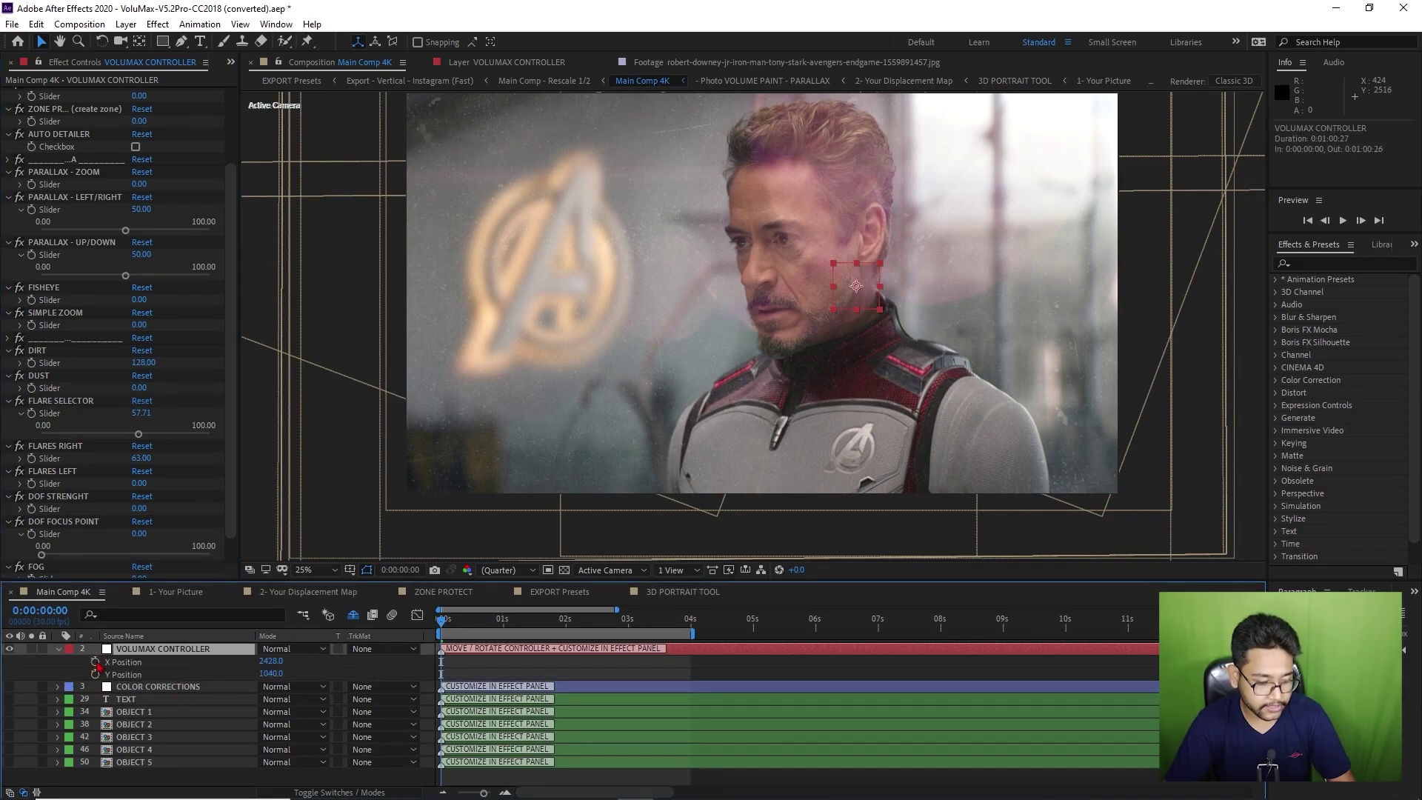
pyautogui.click(95, 662)
pyautogui.click(95, 674)
pyautogui.moveTo(683, 629); pyautogui.dragTo(695, 630)
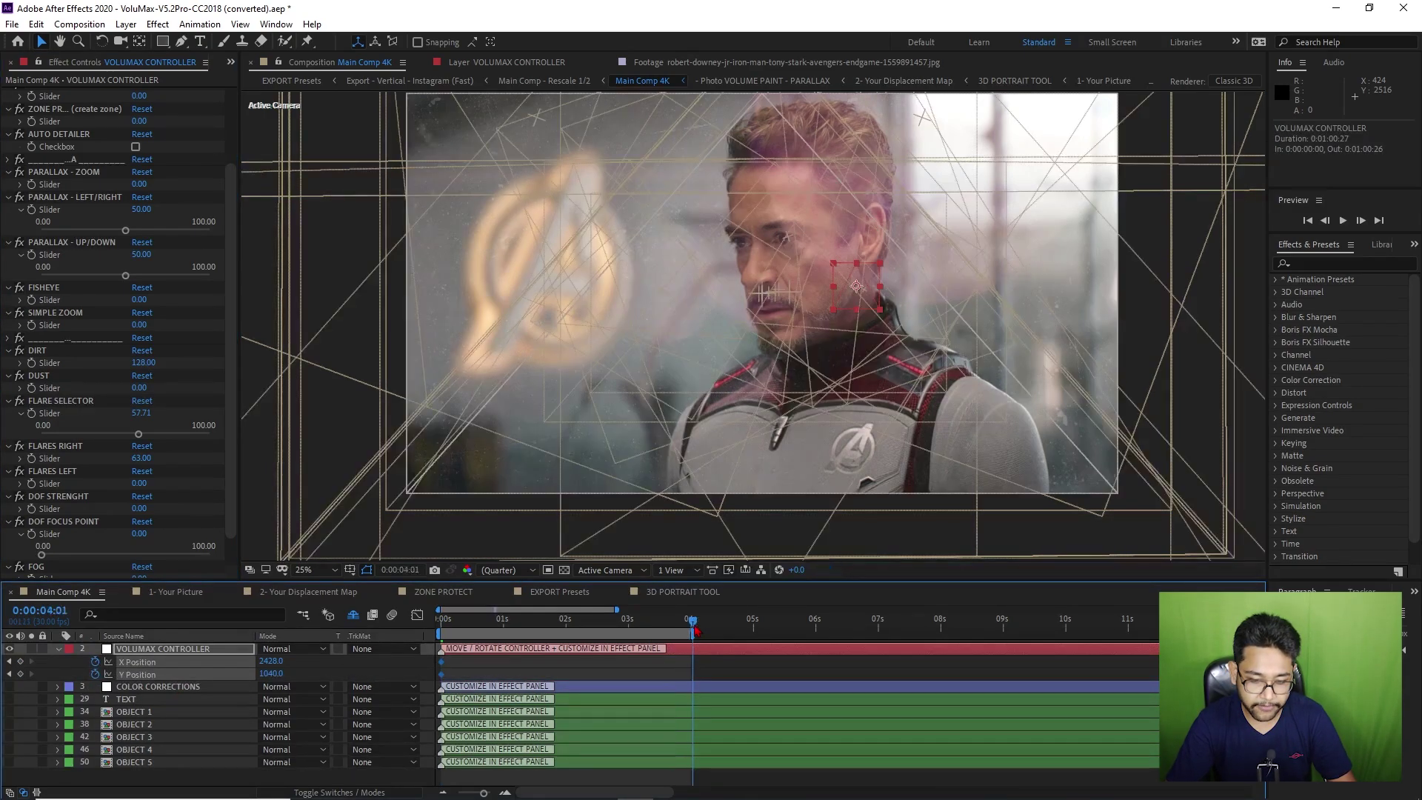
pyautogui.moveTo(868, 304); pyautogui.dragTo(678, 314)
# Play and scrub through the four-second controller animation, with the layer deselected, to check the parallax movement.
pyautogui.press('space')
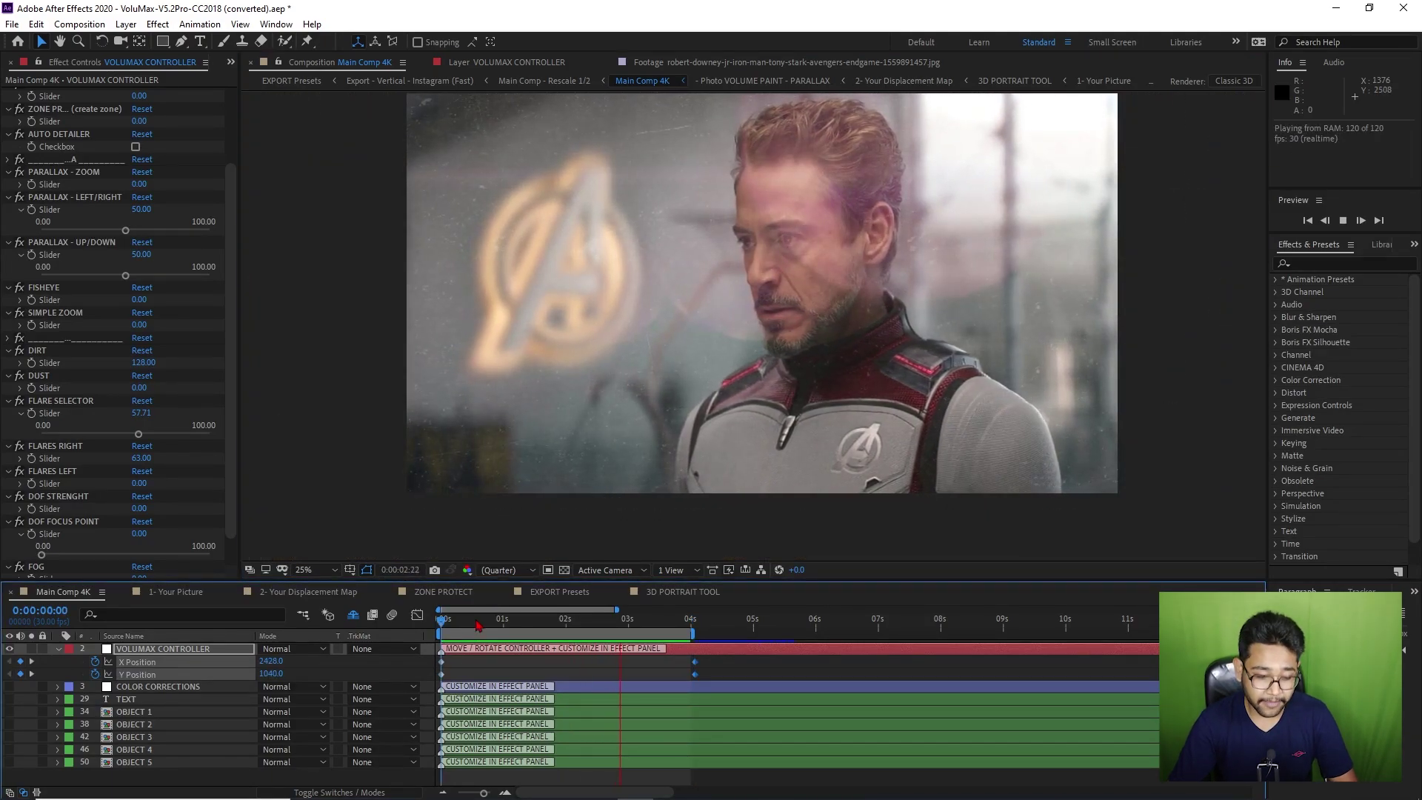
pyautogui.press('space')
pyautogui.moveTo(587, 620); pyautogui.dragTo(537, 620)
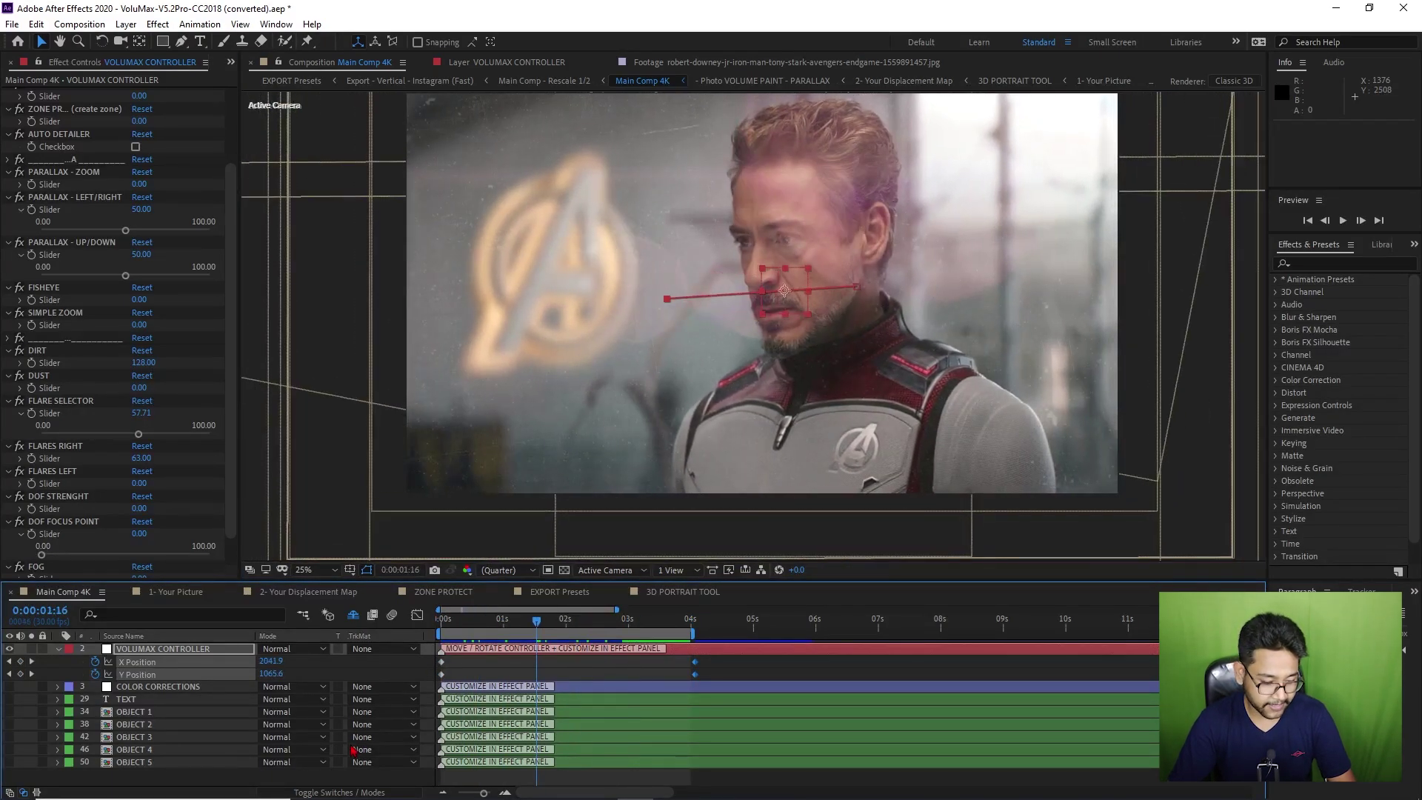
pyautogui.click(351, 780)
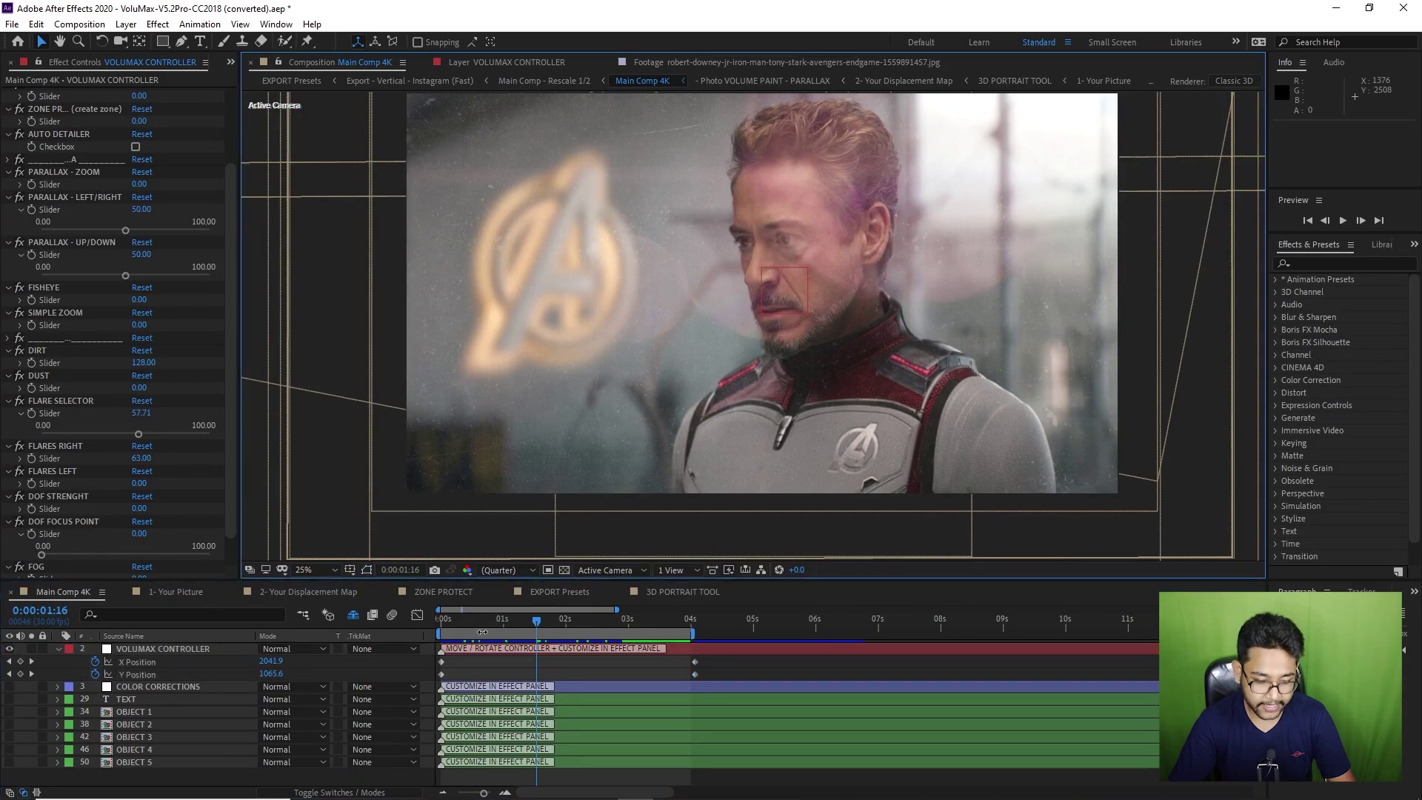
pyautogui.click(513, 620)
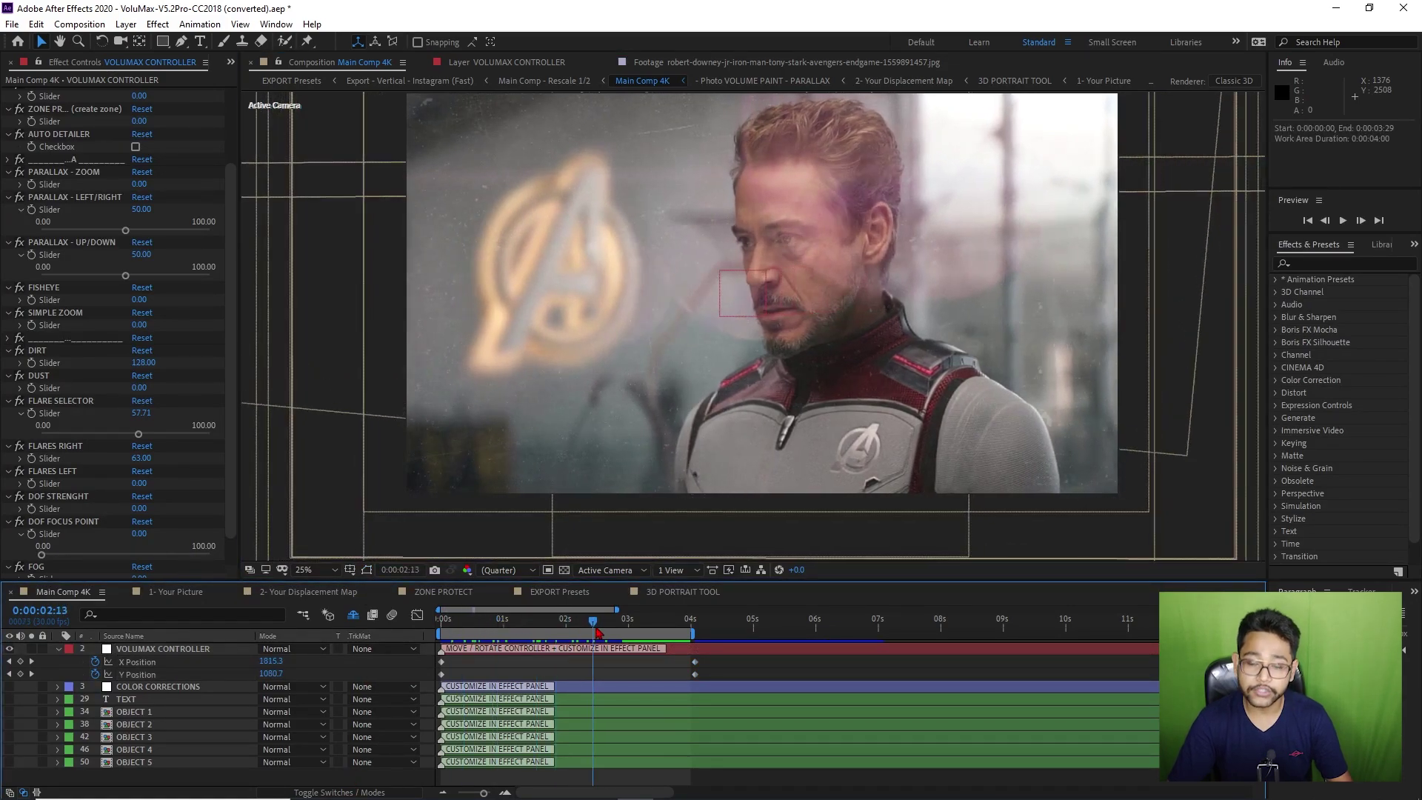
pyautogui.press('space')
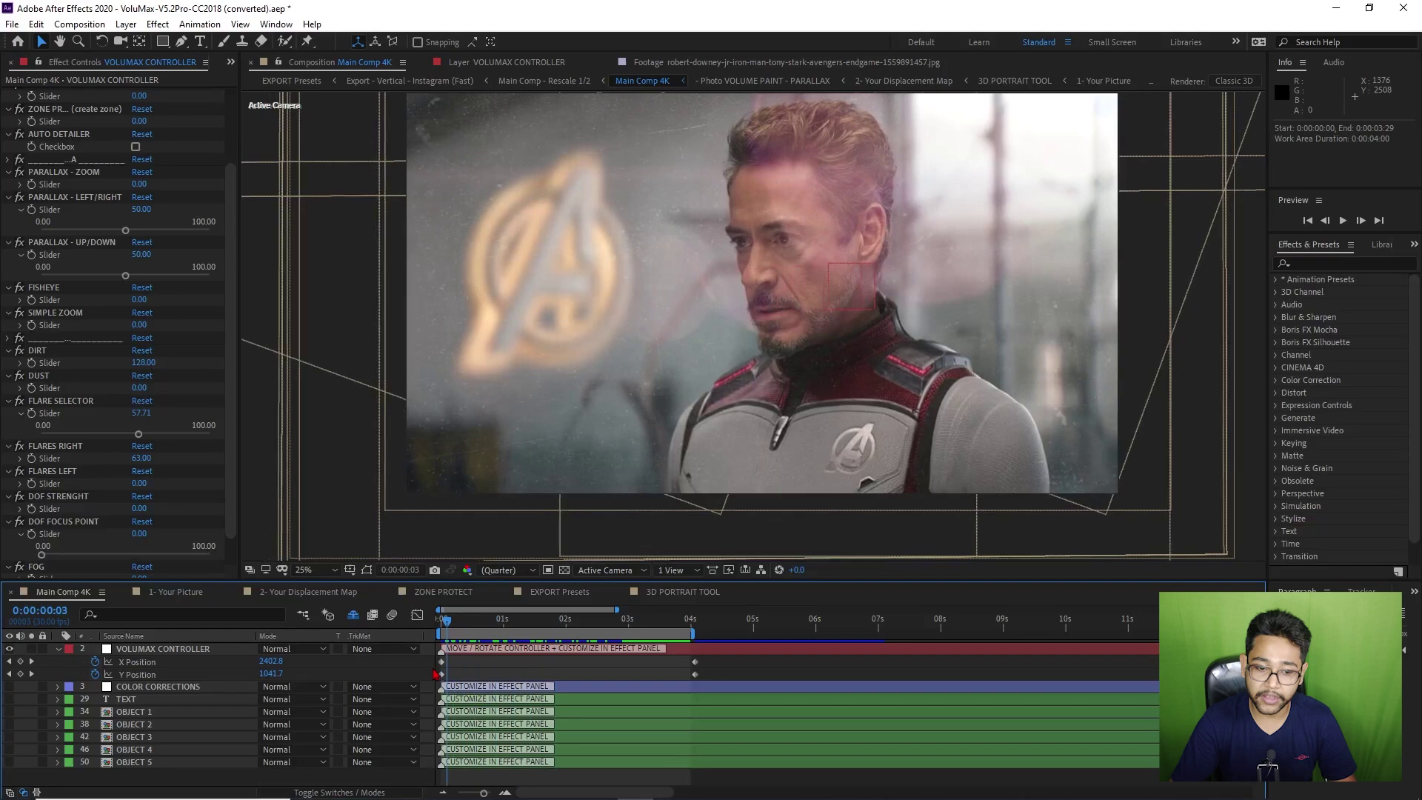
pyautogui.moveTo(530, 676); pyautogui.dragTo(457, 679)
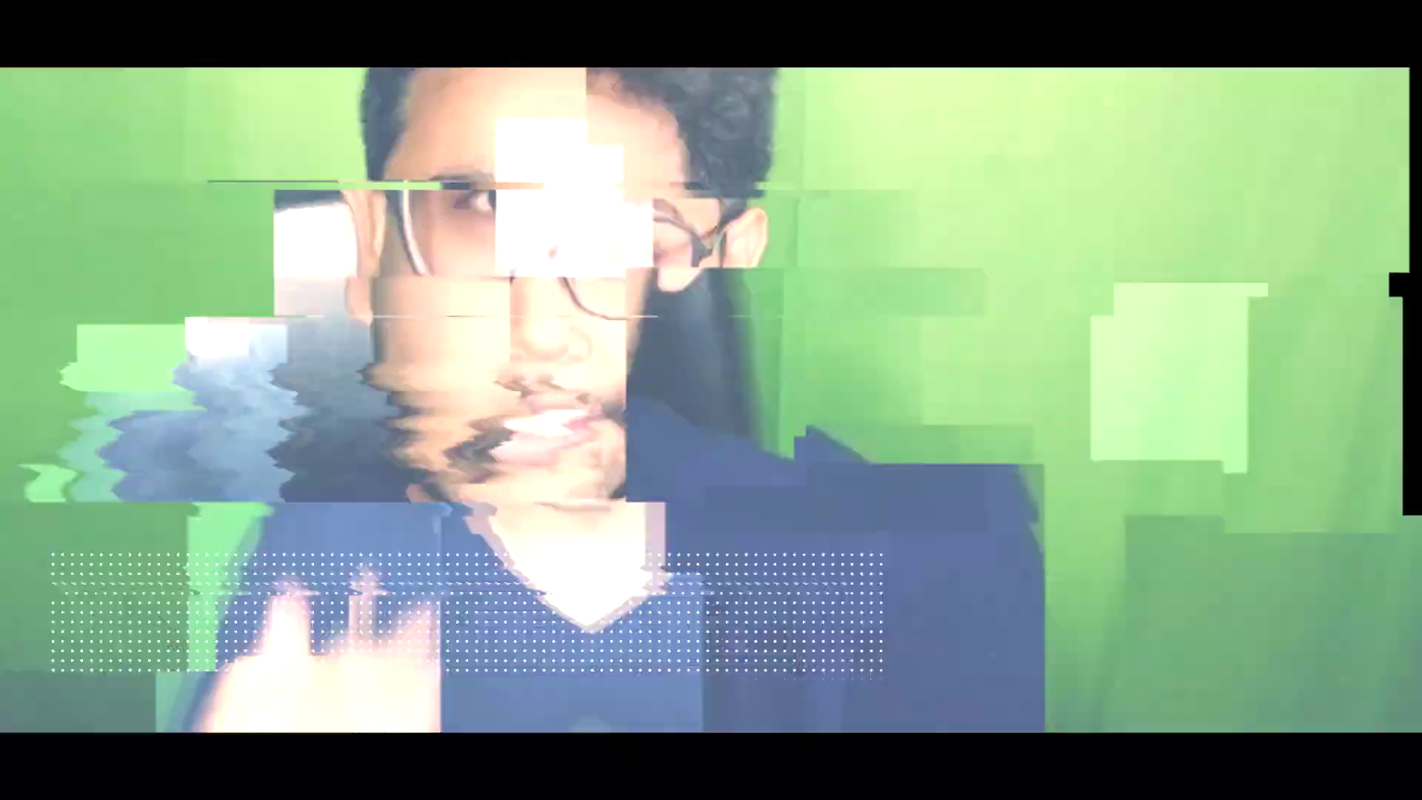